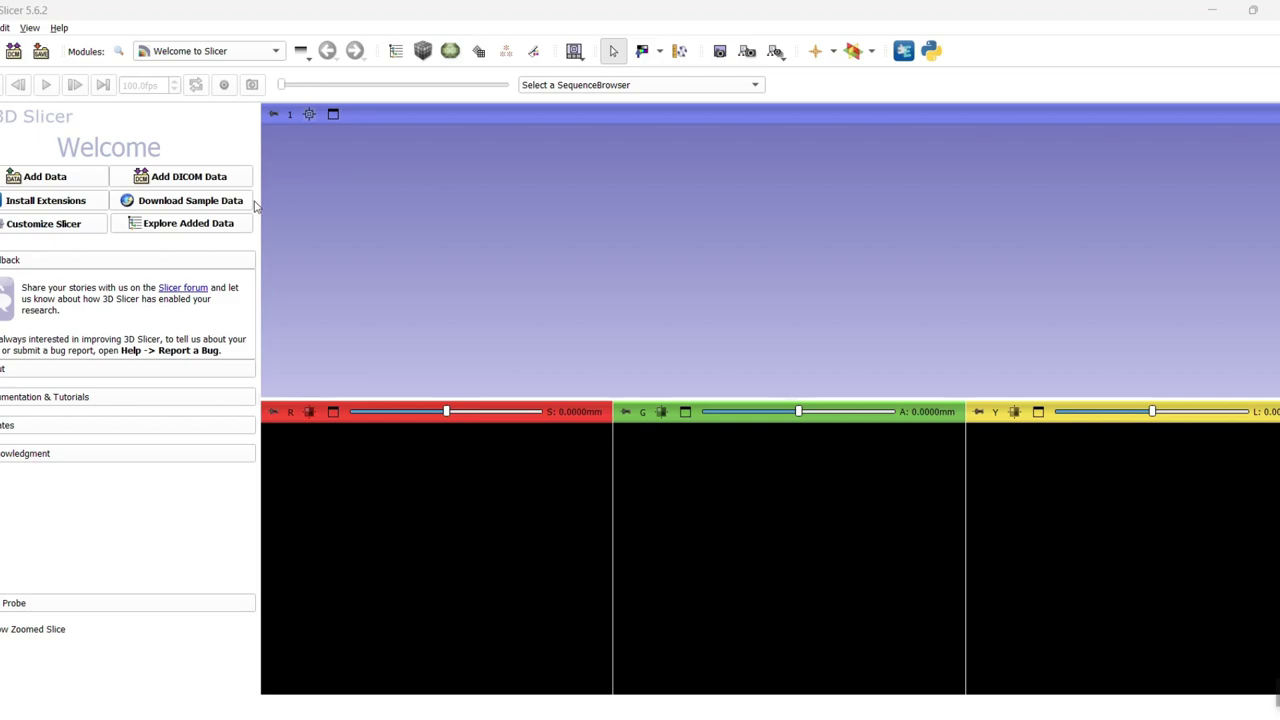
Load the MRHead sample volume from Sample Data and browse through its coronal slices
click(172, 206)
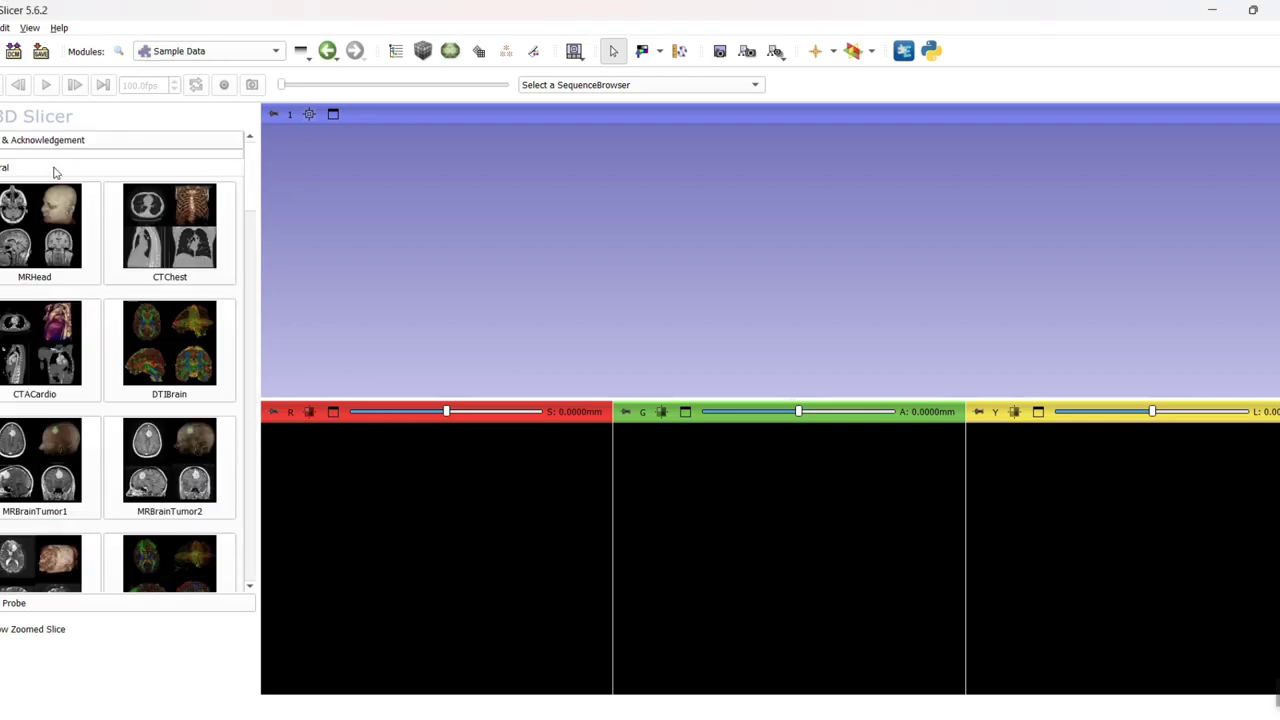
click(45, 228)
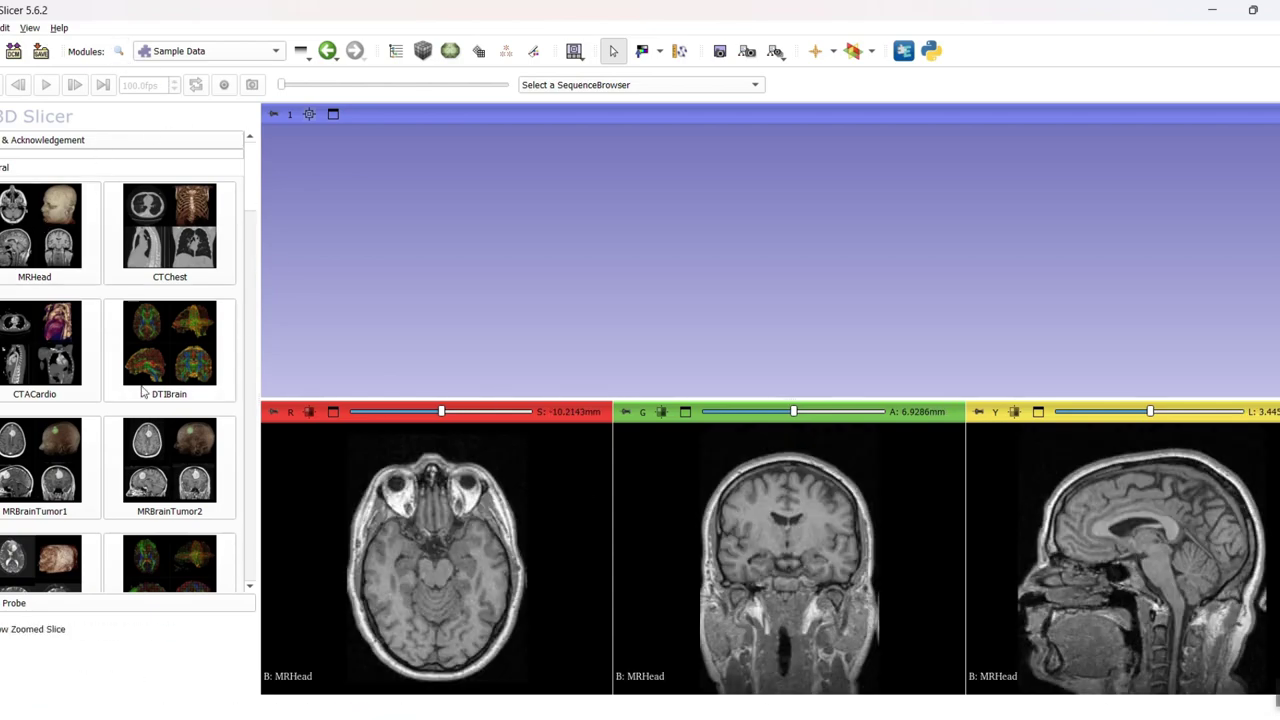
mouse_move(793, 412)
mouse_down()
mouse_move(734, 413)
mouse_move(781, 413)
mouse_up()
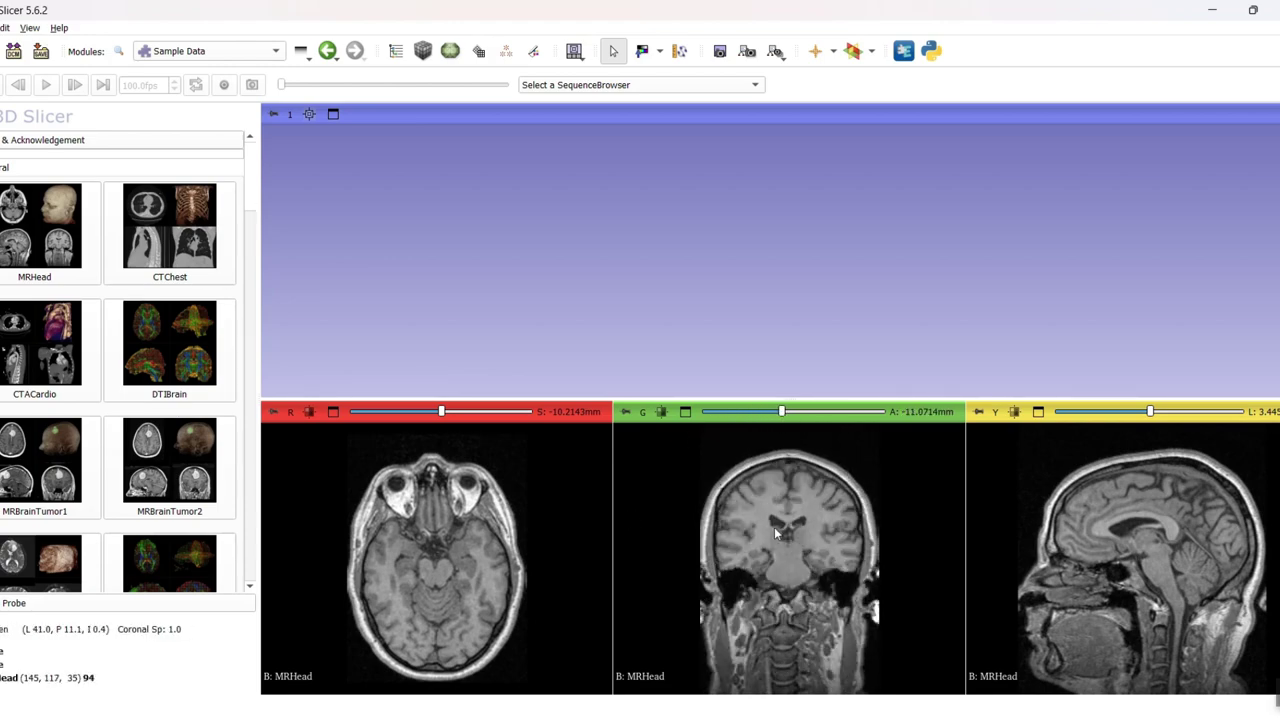
ctrl+scroll(866, 549, up, 3)
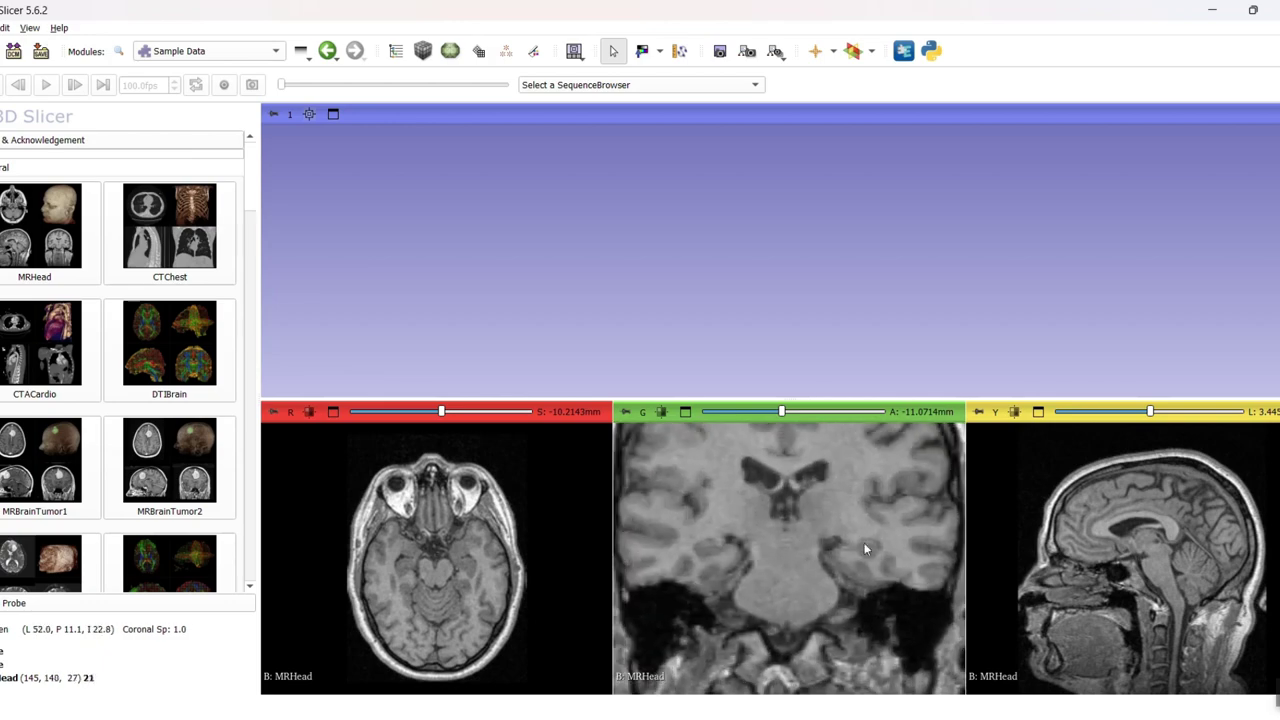
ctrl+scroll(831, 472, down, 2)
ctrl+scroll(831, 474, down, 1)
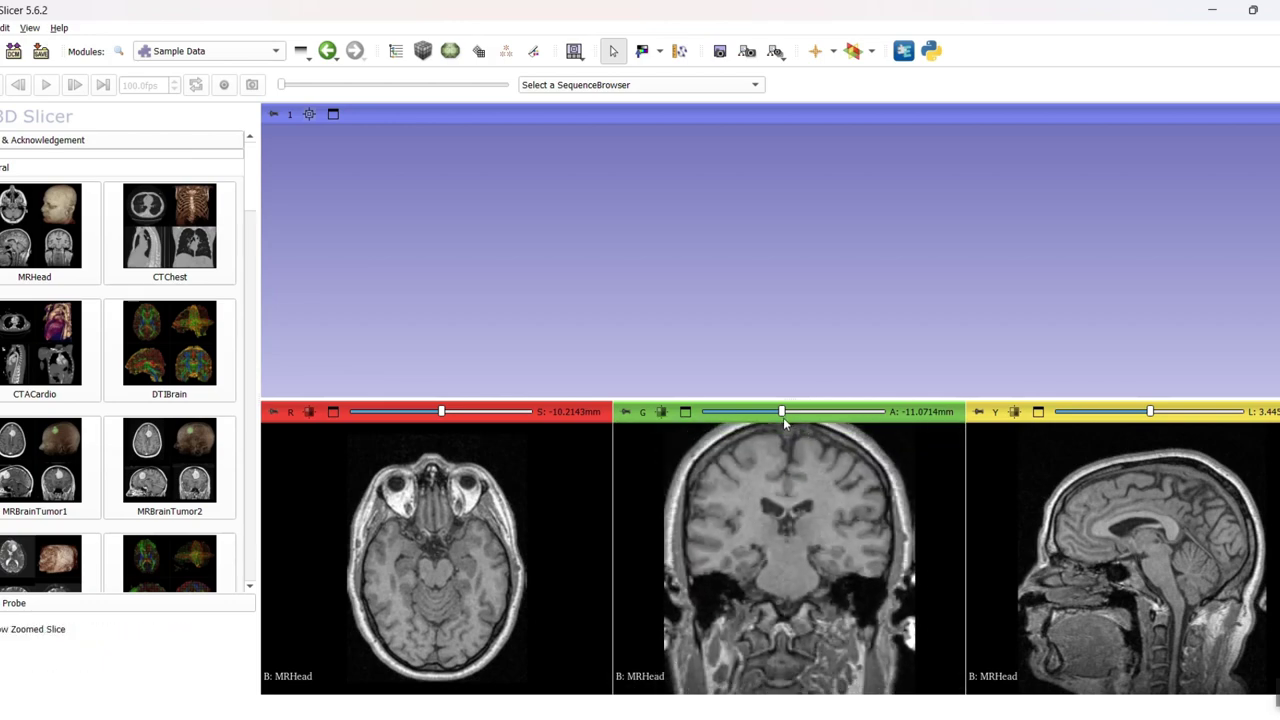
mouse_move(782, 413)
mouse_down()
mouse_move(801, 413)
mouse_move(749, 413)
mouse_move(827, 413)
mouse_move(801, 413)
mouse_up()
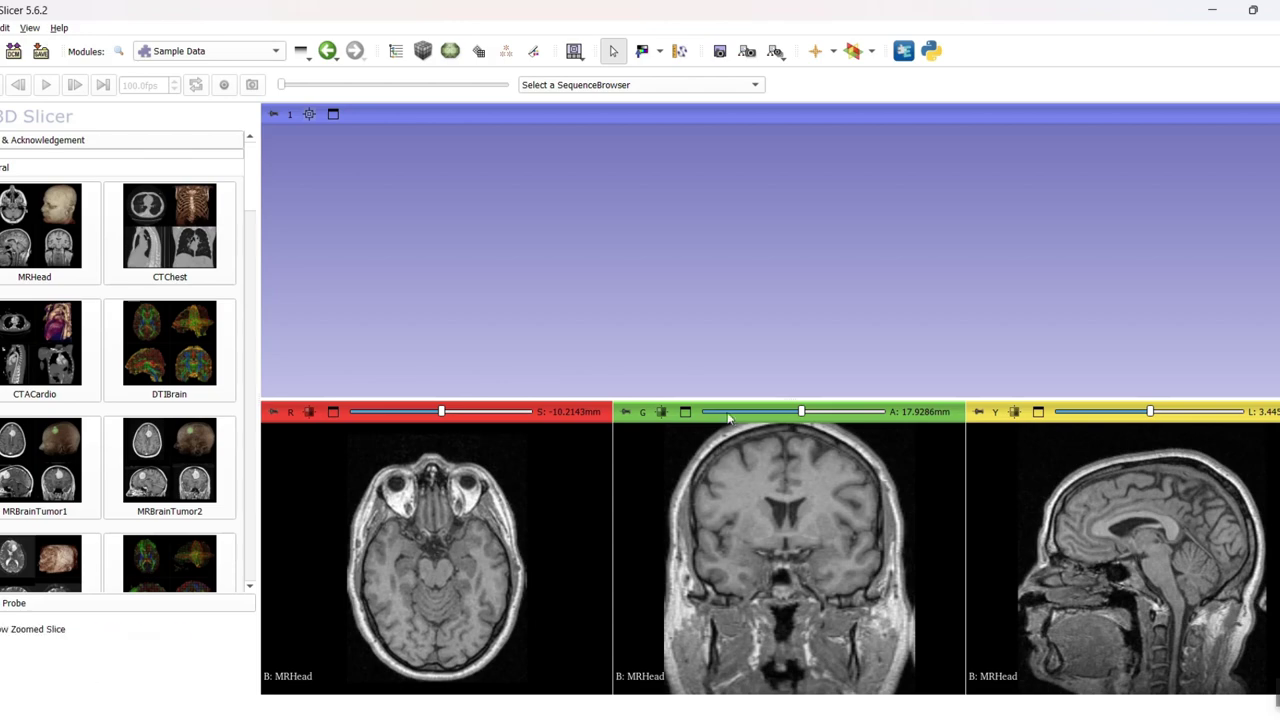
mouse_move(804, 414)
mouse_down()
mouse_move(751, 413)
mouse_move(804, 424)
mouse_up()
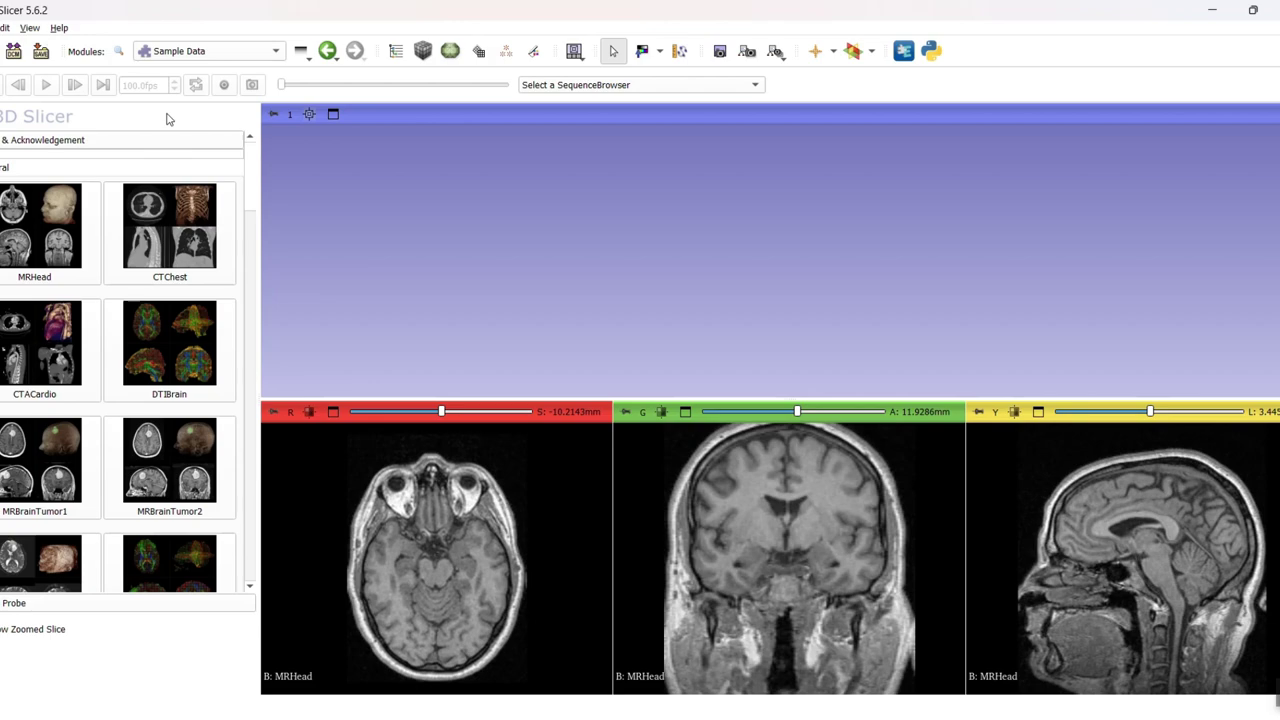
Search modules for 'brain' and switch to the HD Brain Extraction Tool
click(119, 53)
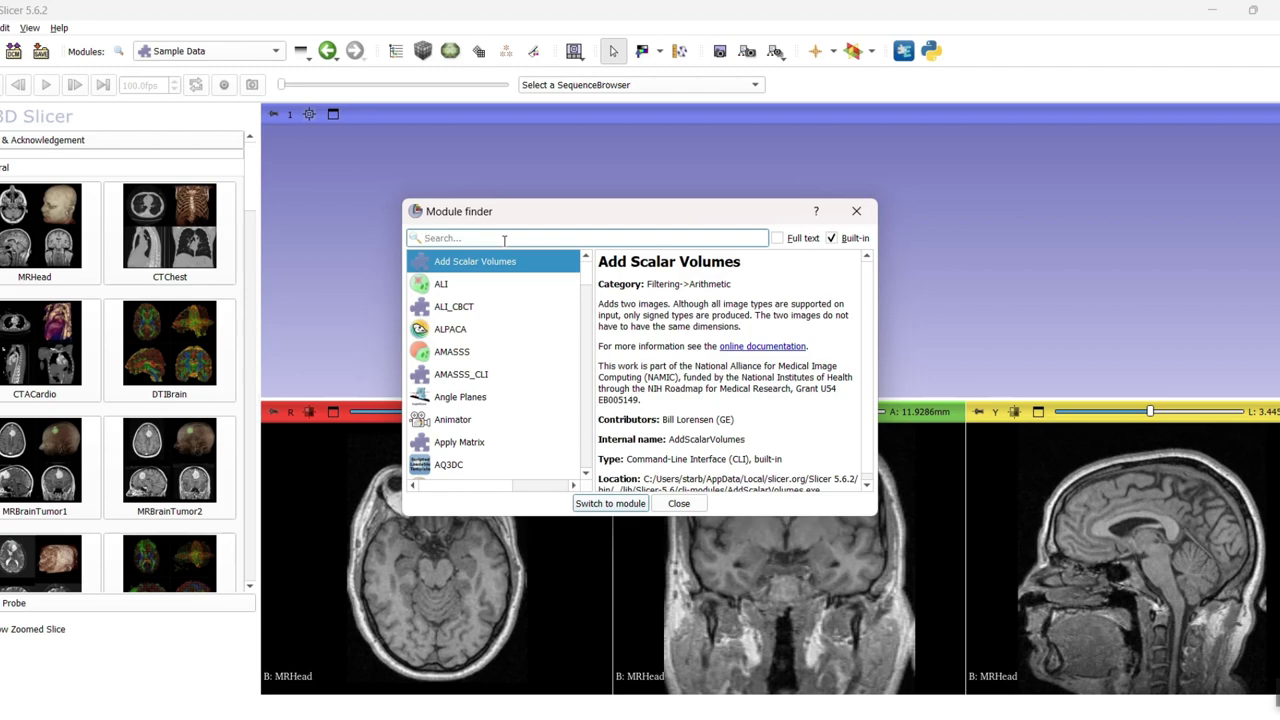
text(brain)
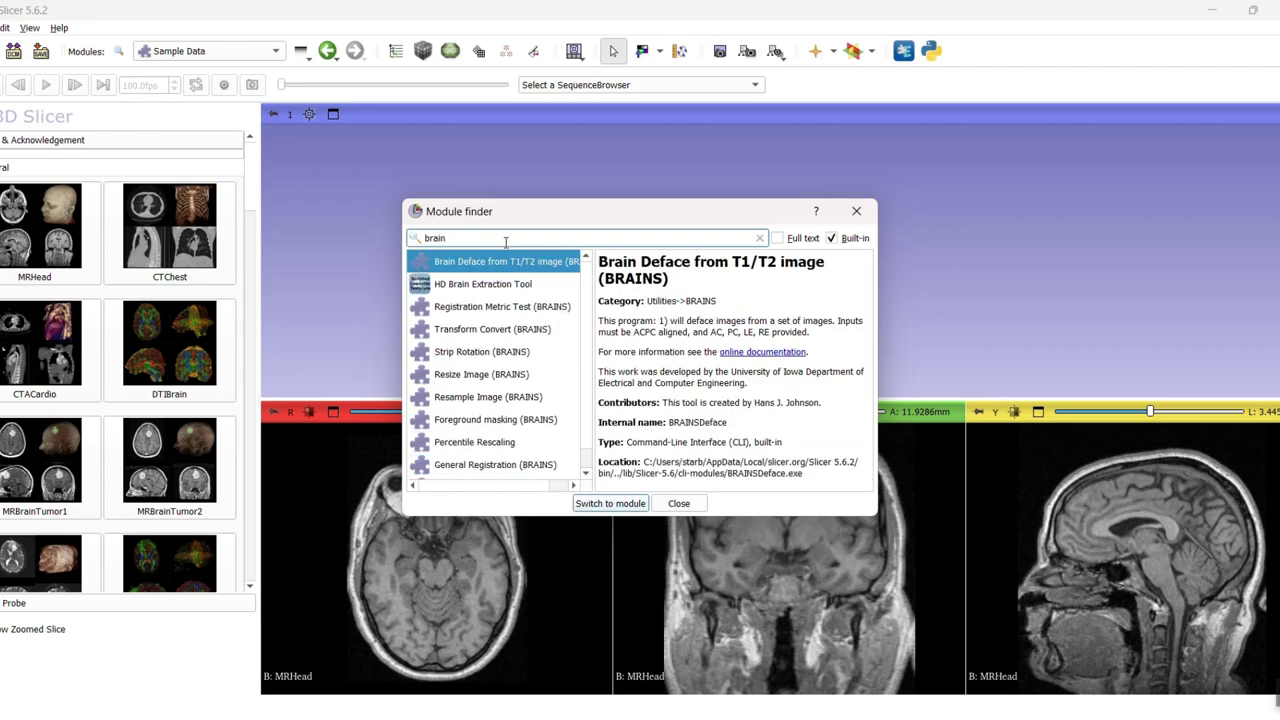
click(464, 288)
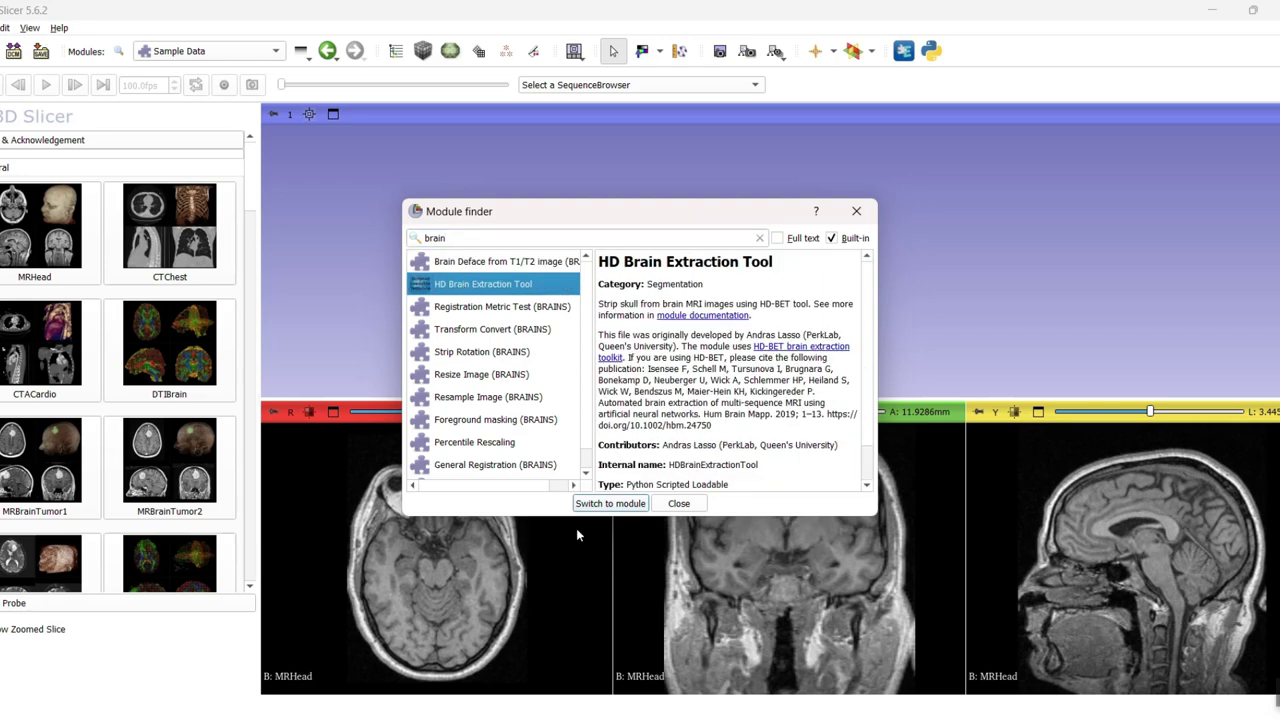
click(610, 503)
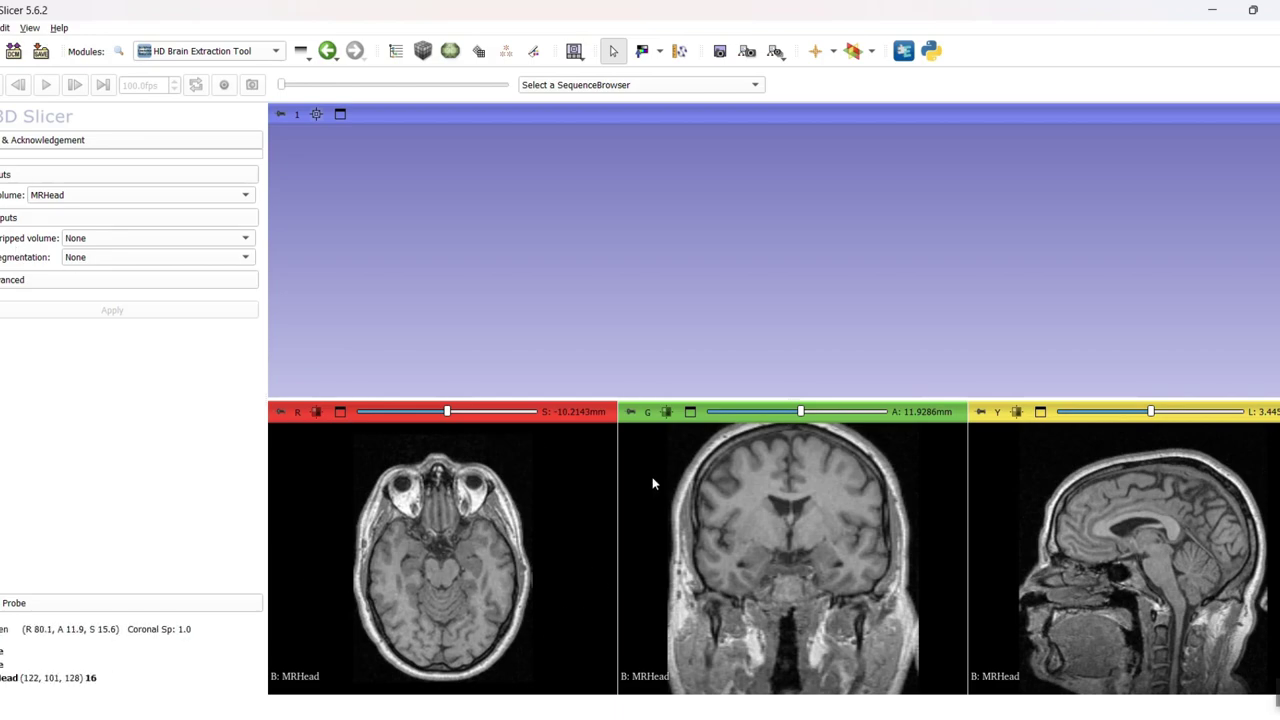
Set outputs to a new stripped volume and a new mask segmentation, with Advanced device set to cpu
click(99, 241)
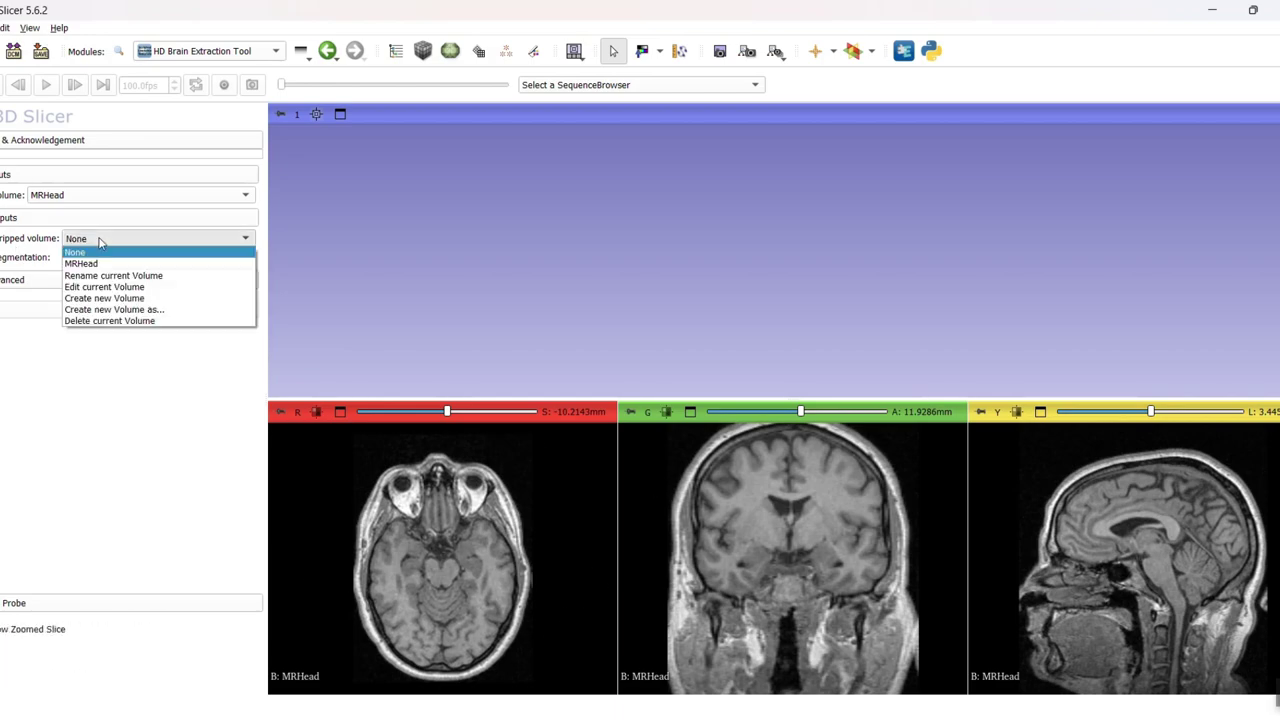
click(157, 298)
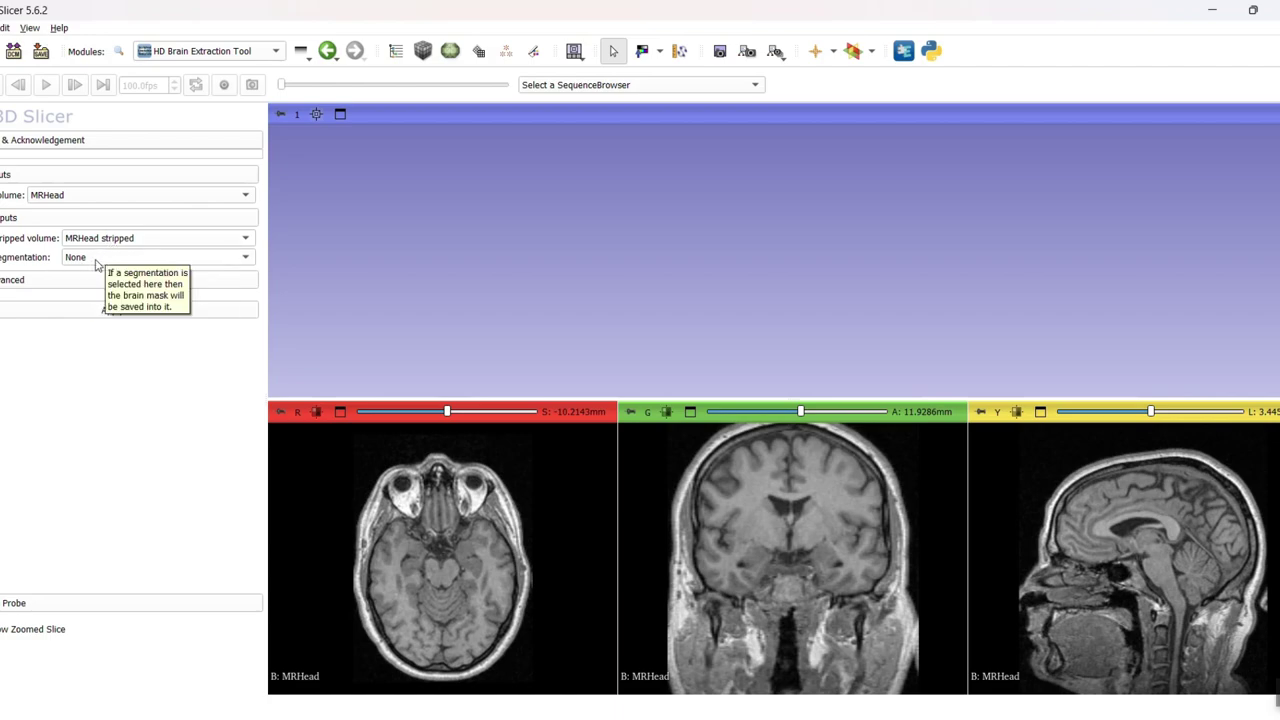
click(97, 258)
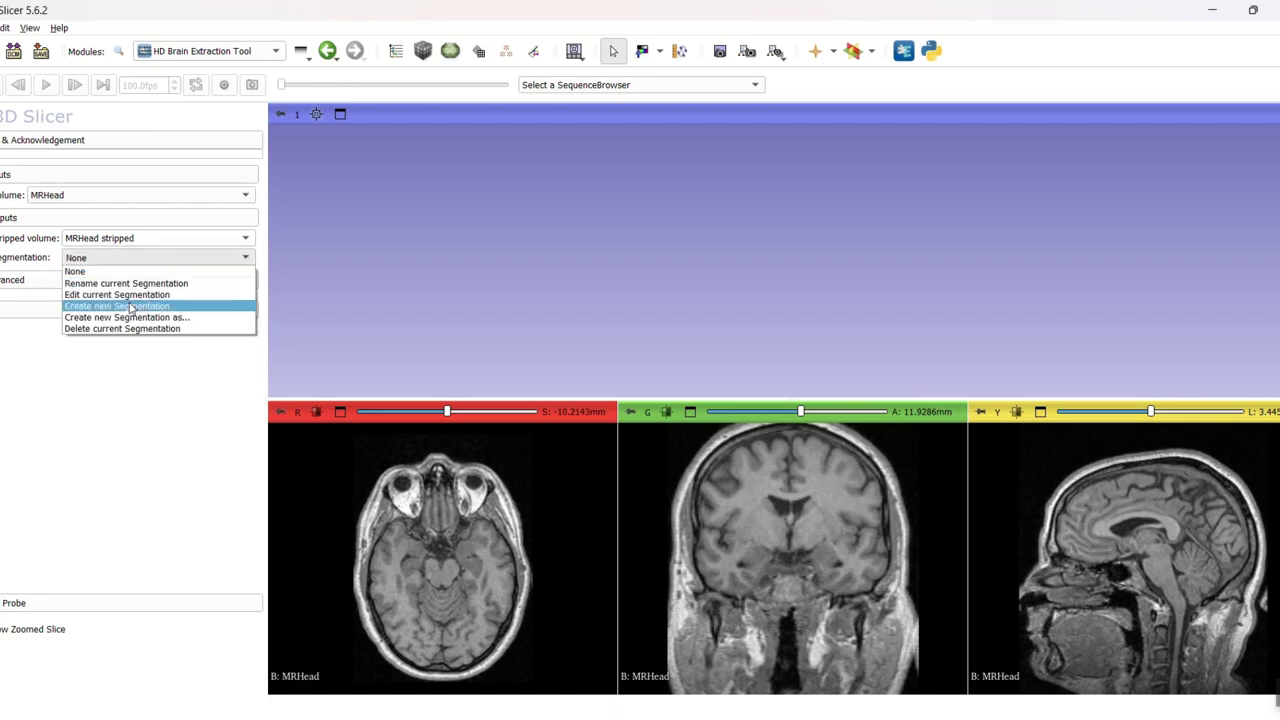
click(128, 306)
click(8, 280)
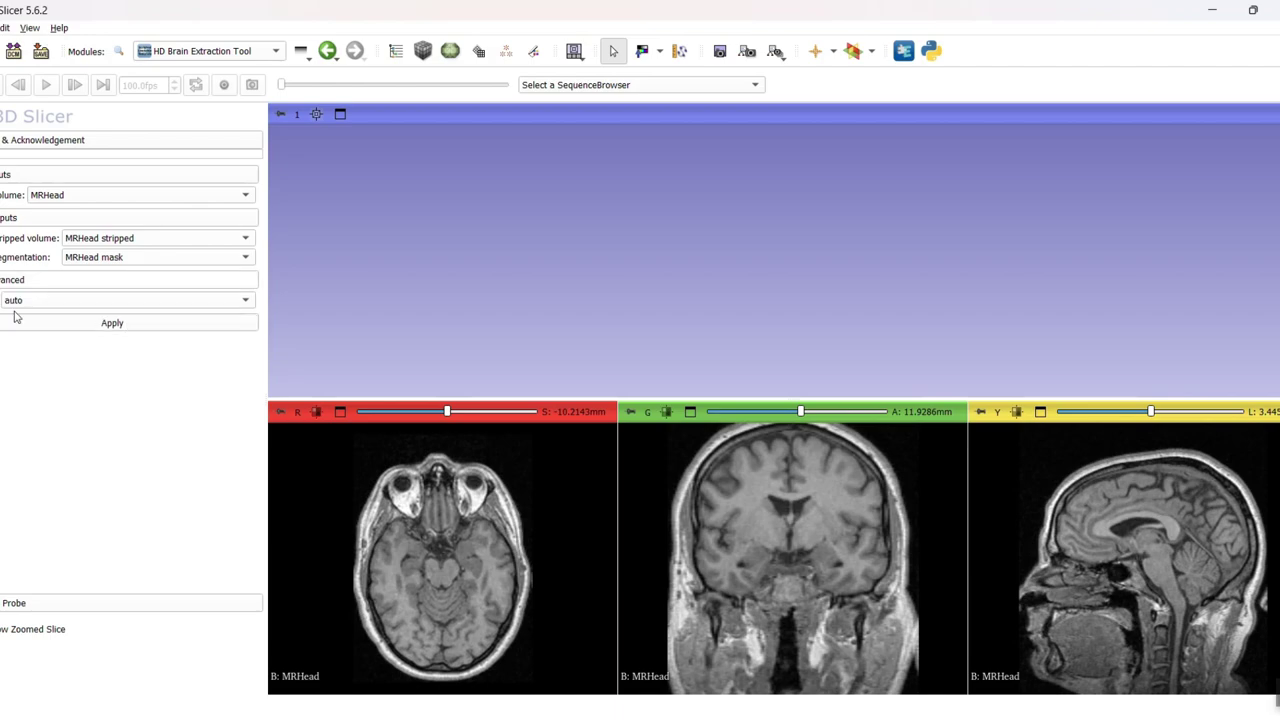
click(43, 302)
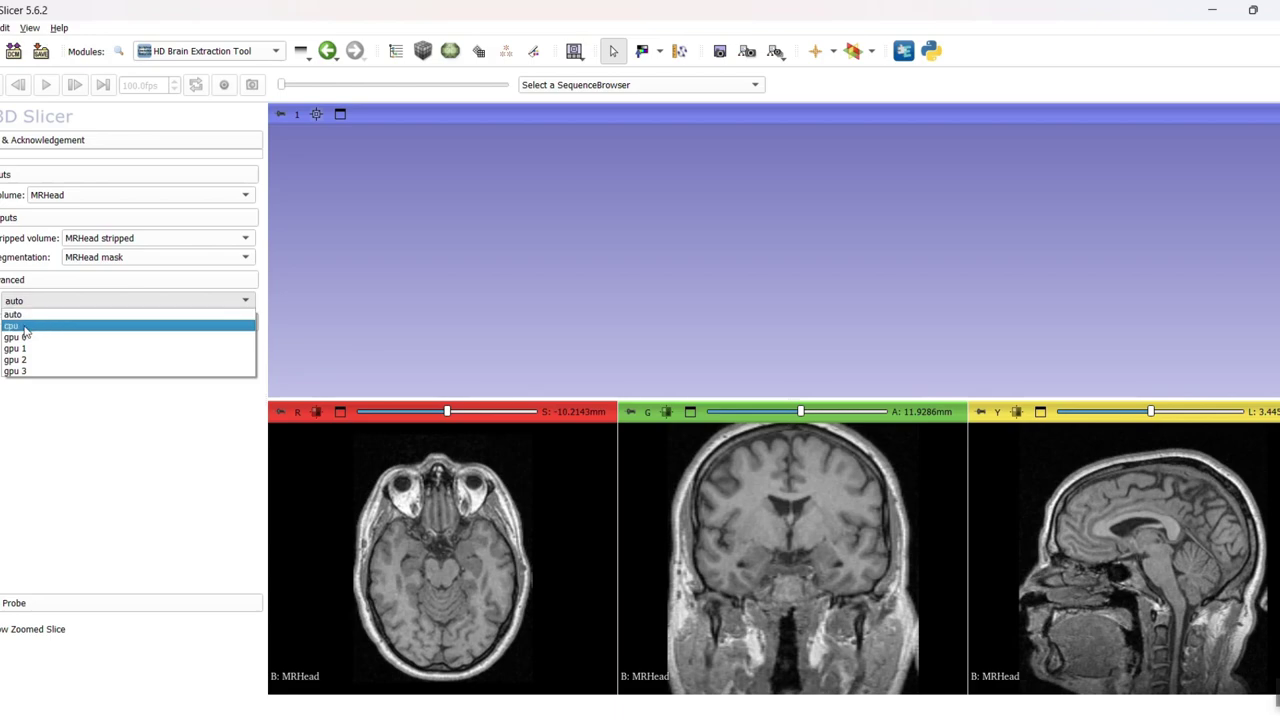
click(26, 330)
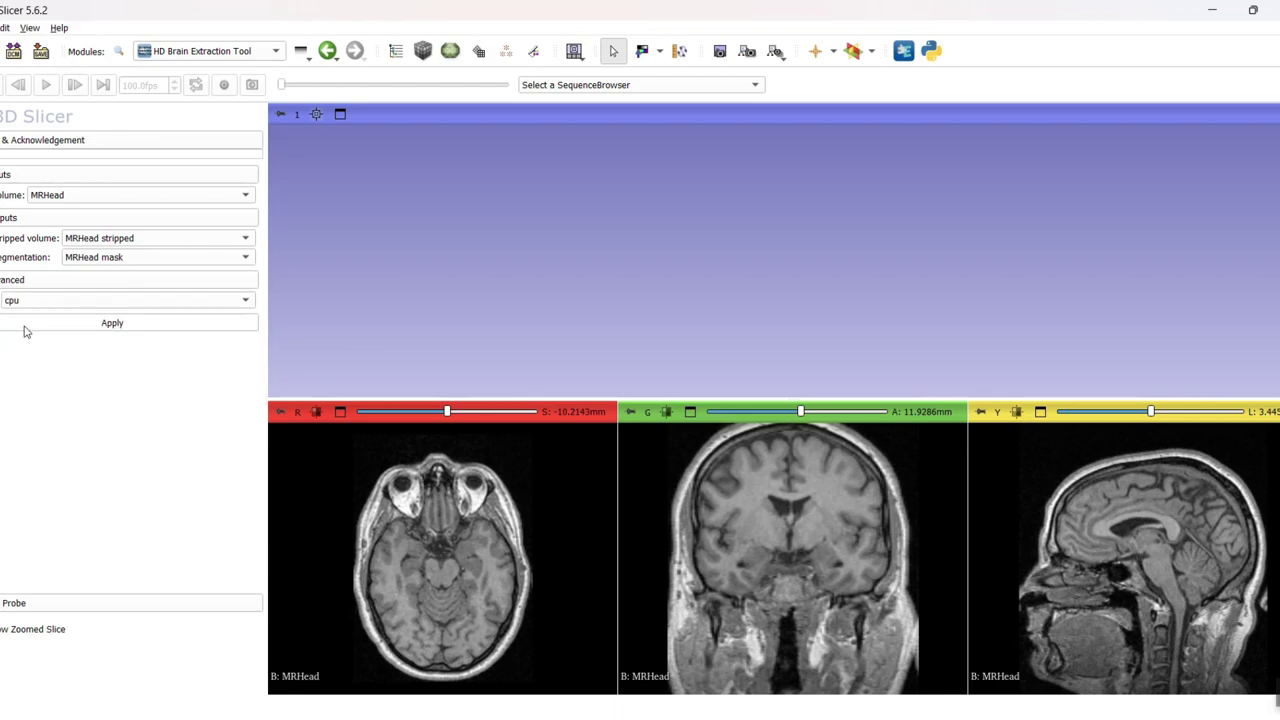
Apply the brain extraction and move the axial slice up to check the skull-free result
click(110, 326)
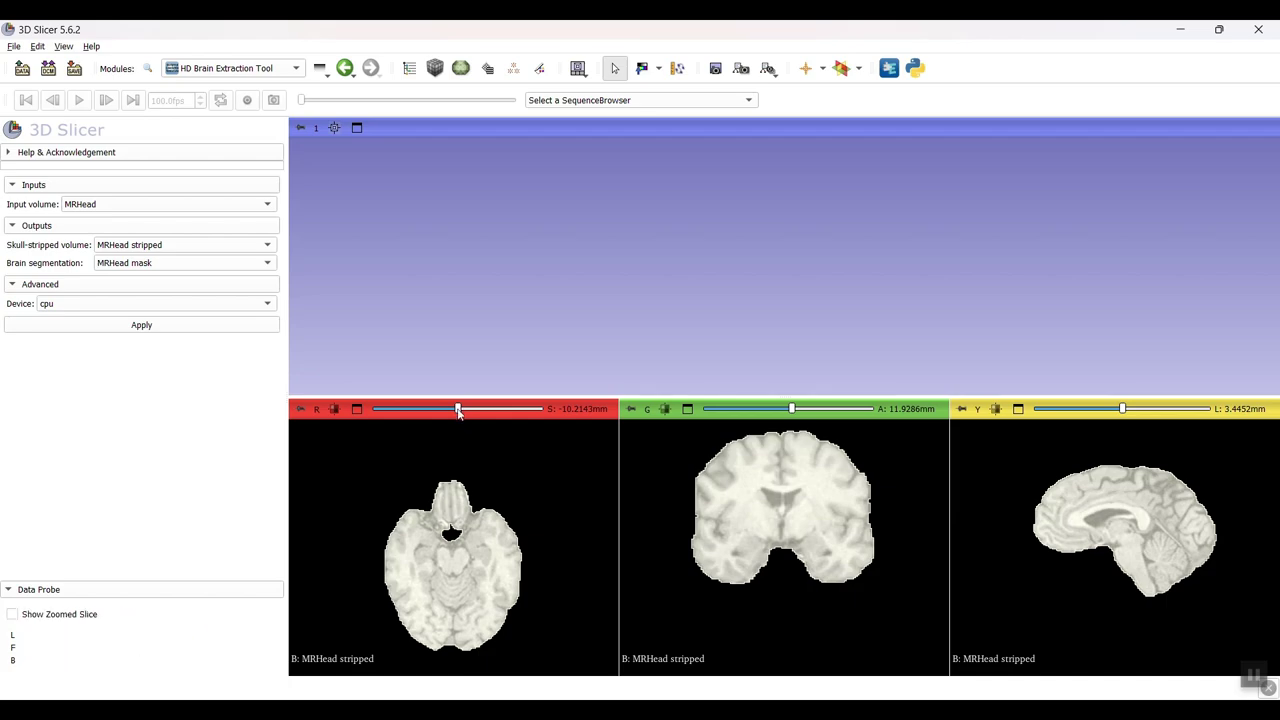
mouse_move(458, 412)
mouse_down()
mouse_move(443, 412)
mouse_move(470, 414)
mouse_up()
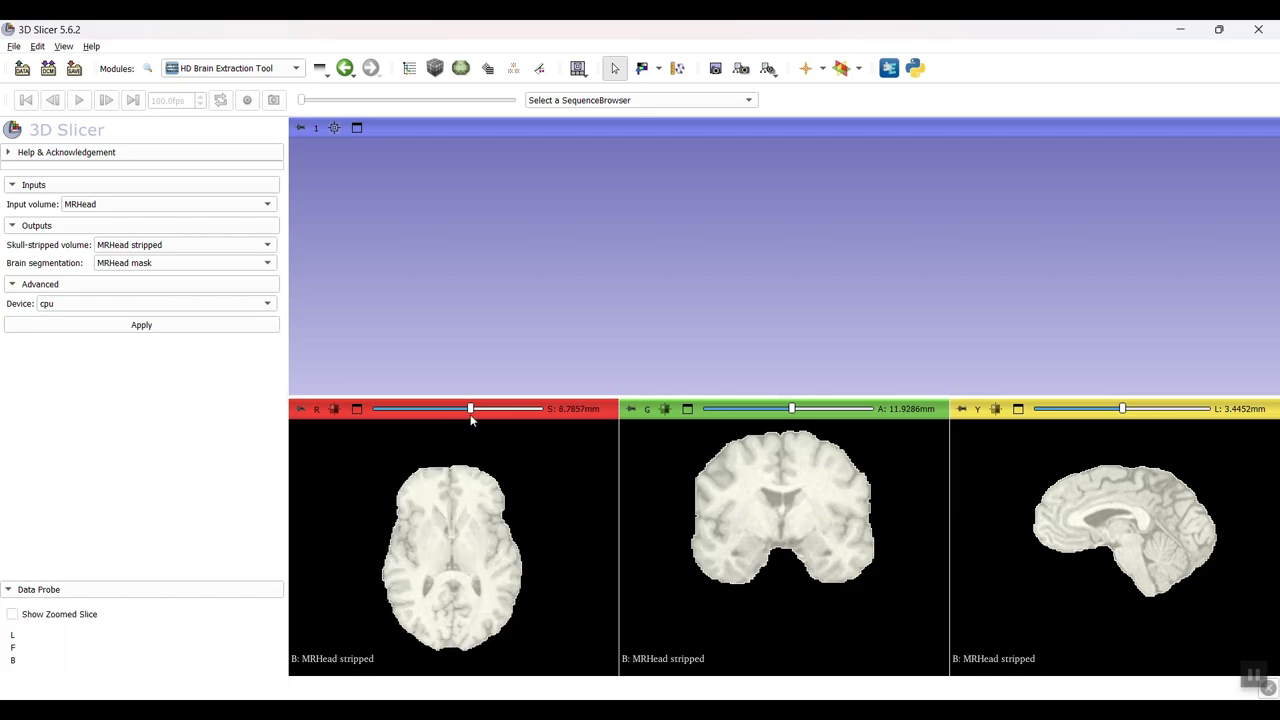
Open the Segment Editor and preview the MRHead mask brain segment as a rotatable 3D surface
click(297, 70)
click(212, 137)
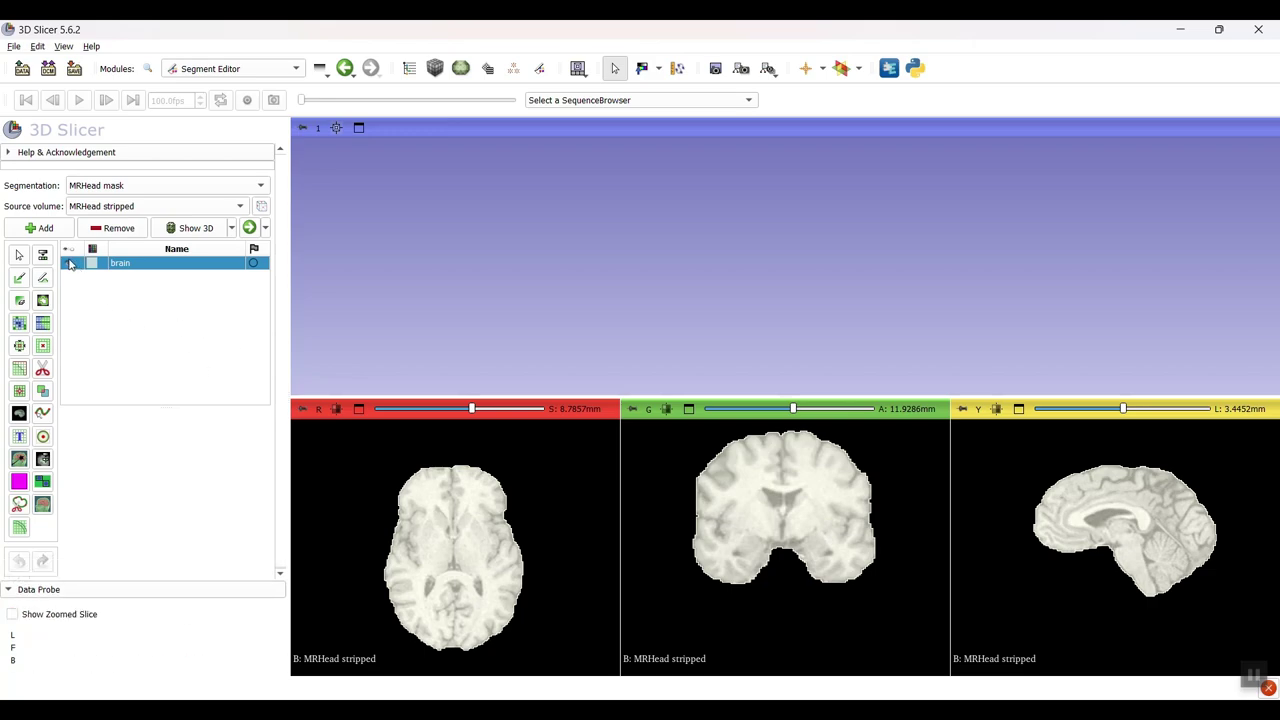
click(195, 229)
drag(690, 265, 751, 305)
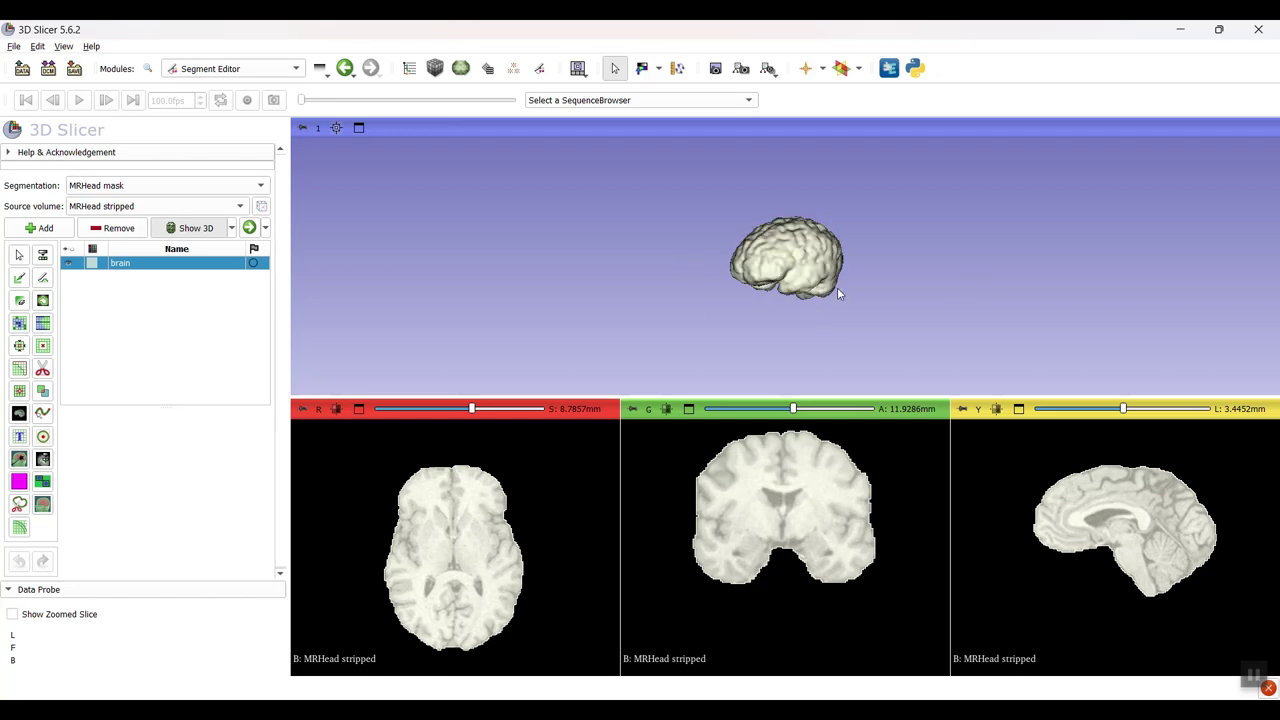
scroll(1071, 257, up, 5)
drag(1040, 262, 862, 286)
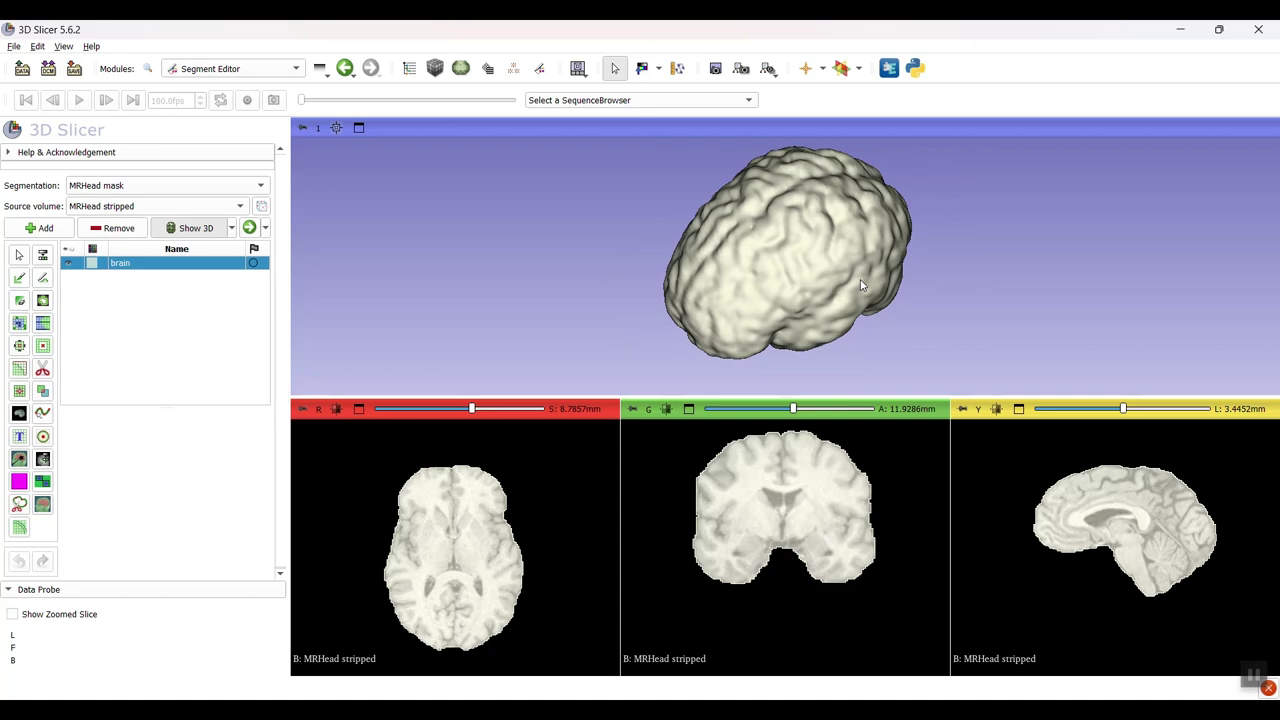
Hide the brain segment's 3D surface and slice overlay, then raise the axial slice
click(192, 230)
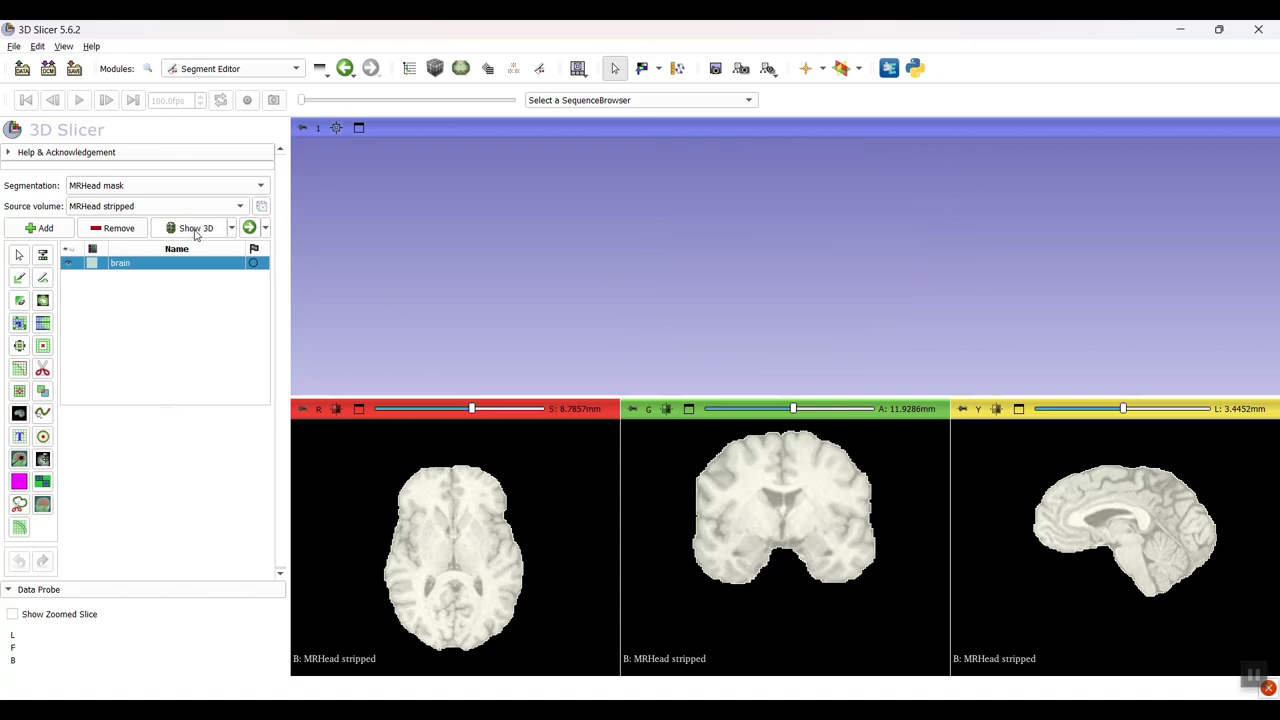
click(67, 263)
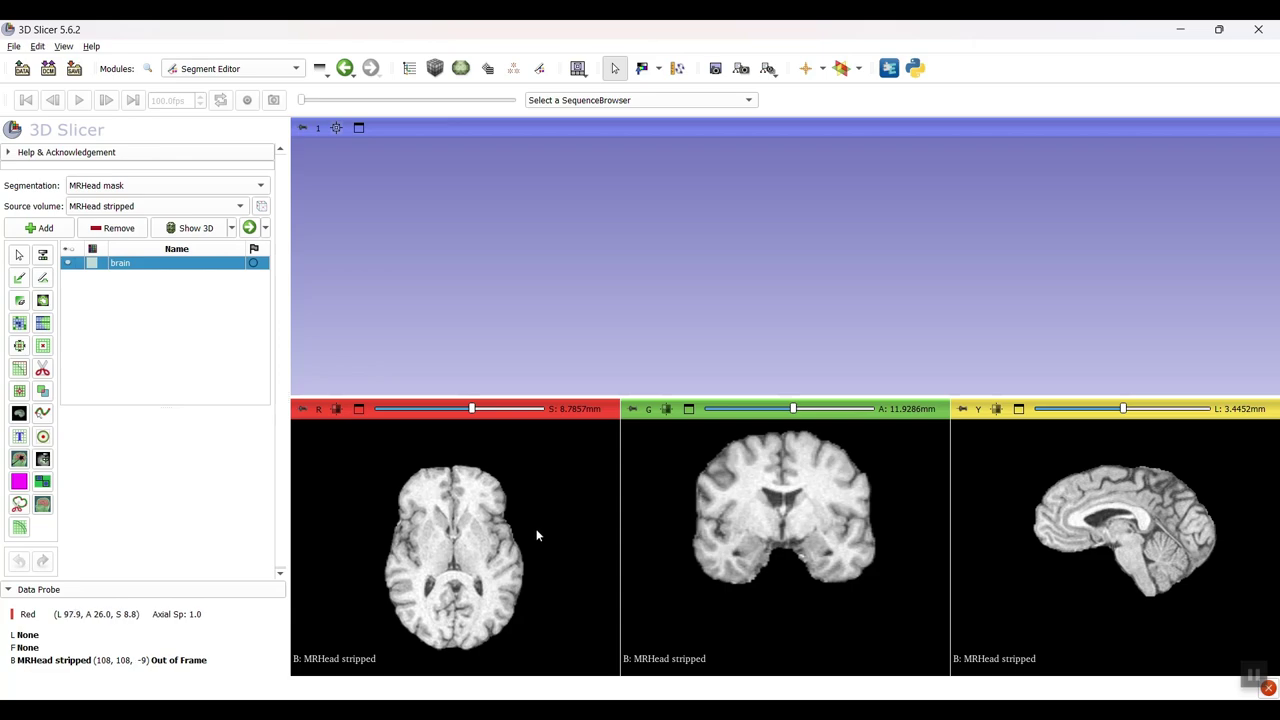
mouse_move(473, 414)
mouse_down()
mouse_move(443, 412)
mouse_move(493, 416)
mouse_move(460, 423)
mouse_move(481, 427)
mouse_up()
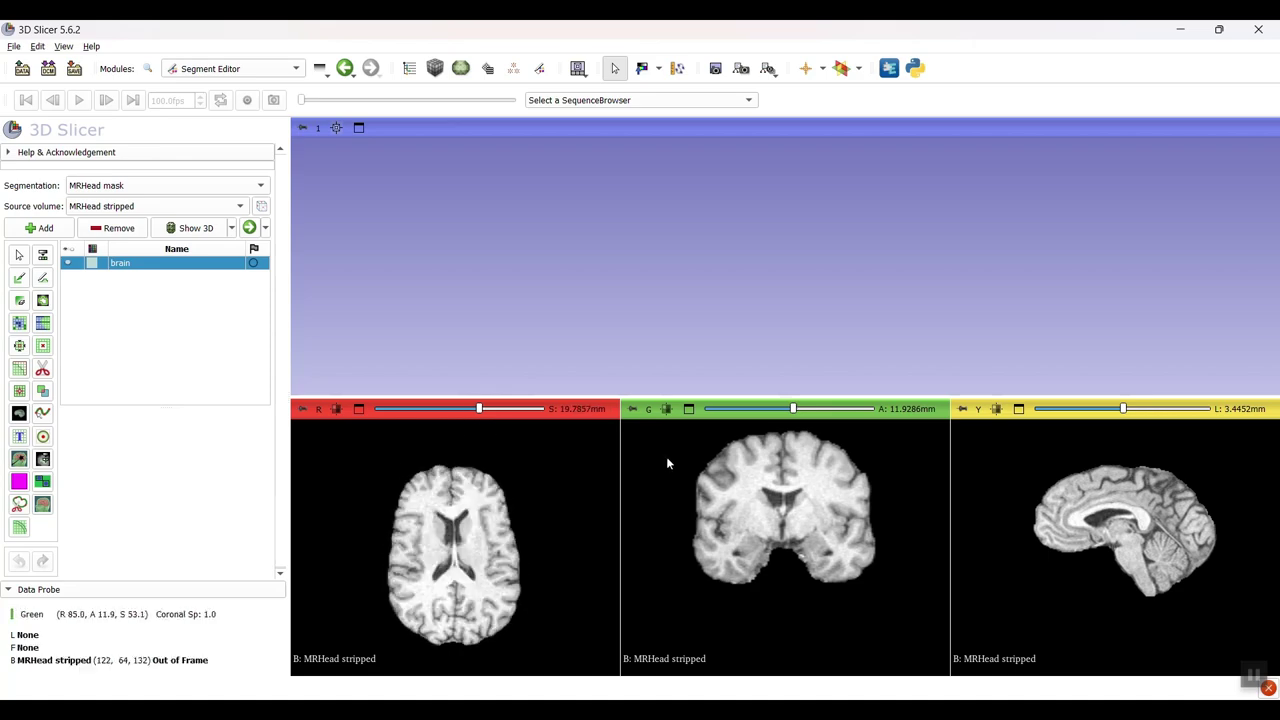
Save only MRHead stripped.nrrd to the Desktop/brainpc folder, excluding the scene, original volume and mask
click(74, 68)
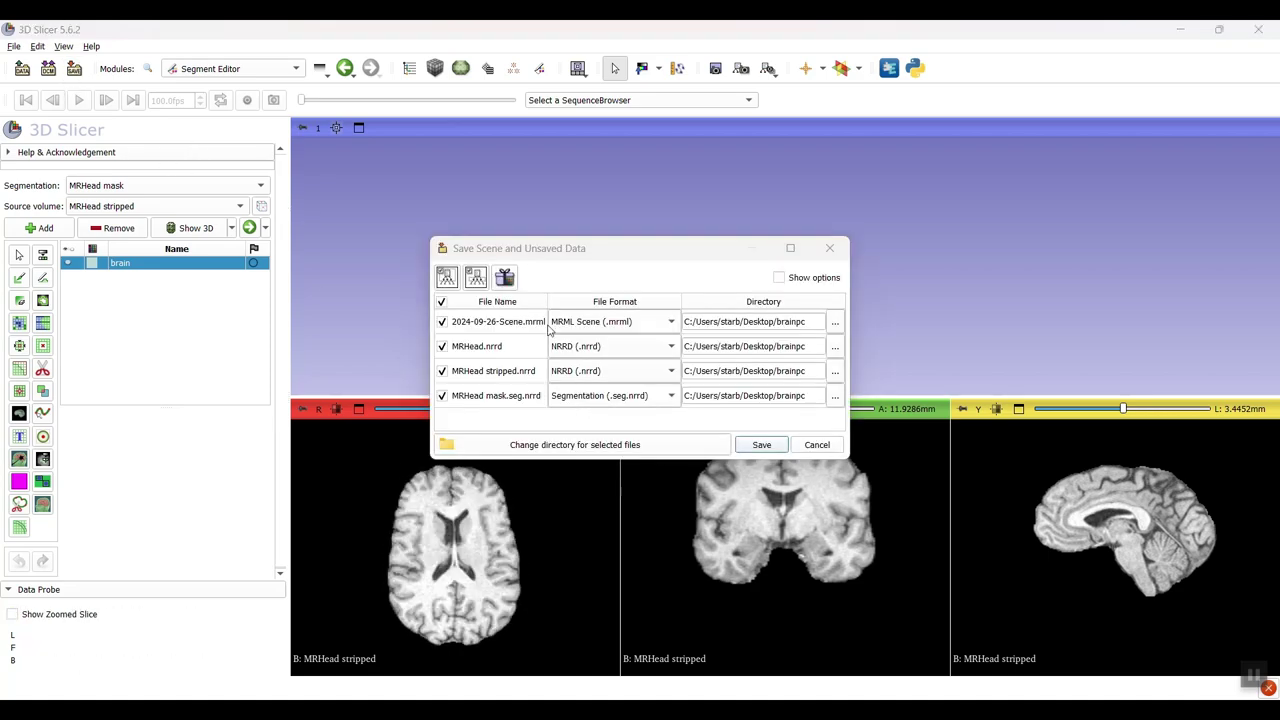
click(442, 322)
click(442, 347)
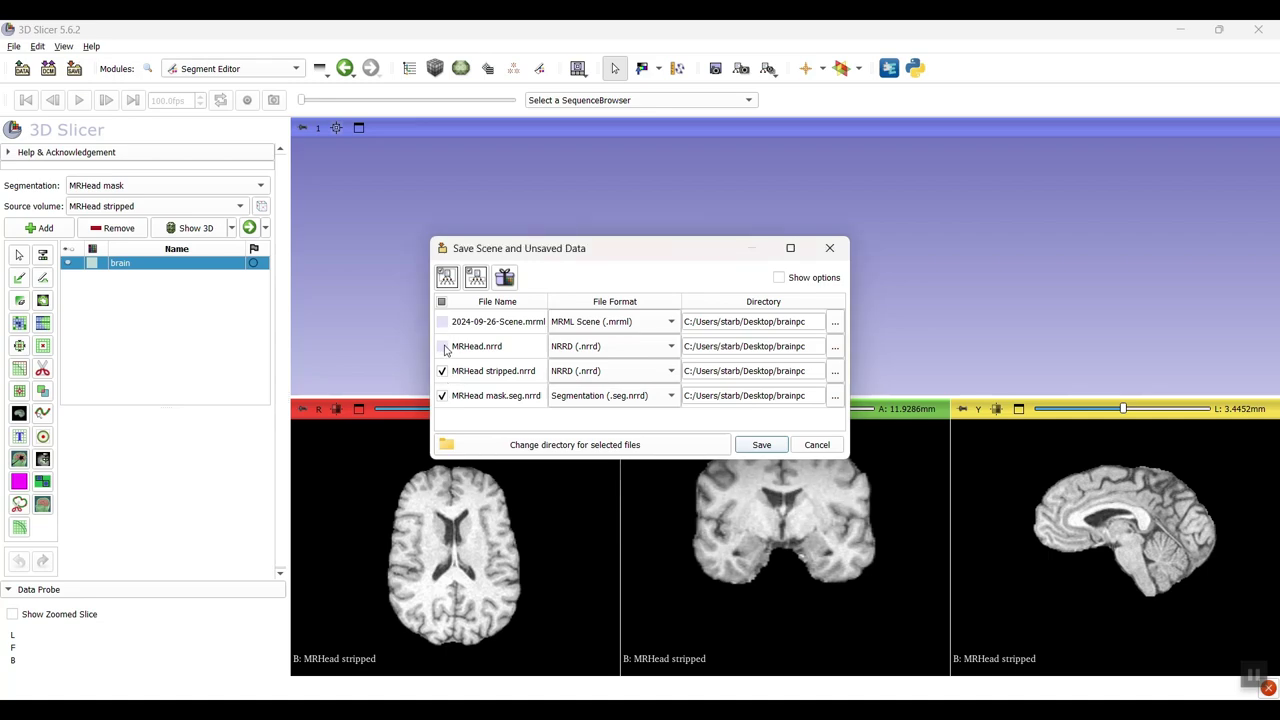
click(442, 397)
click(650, 447)
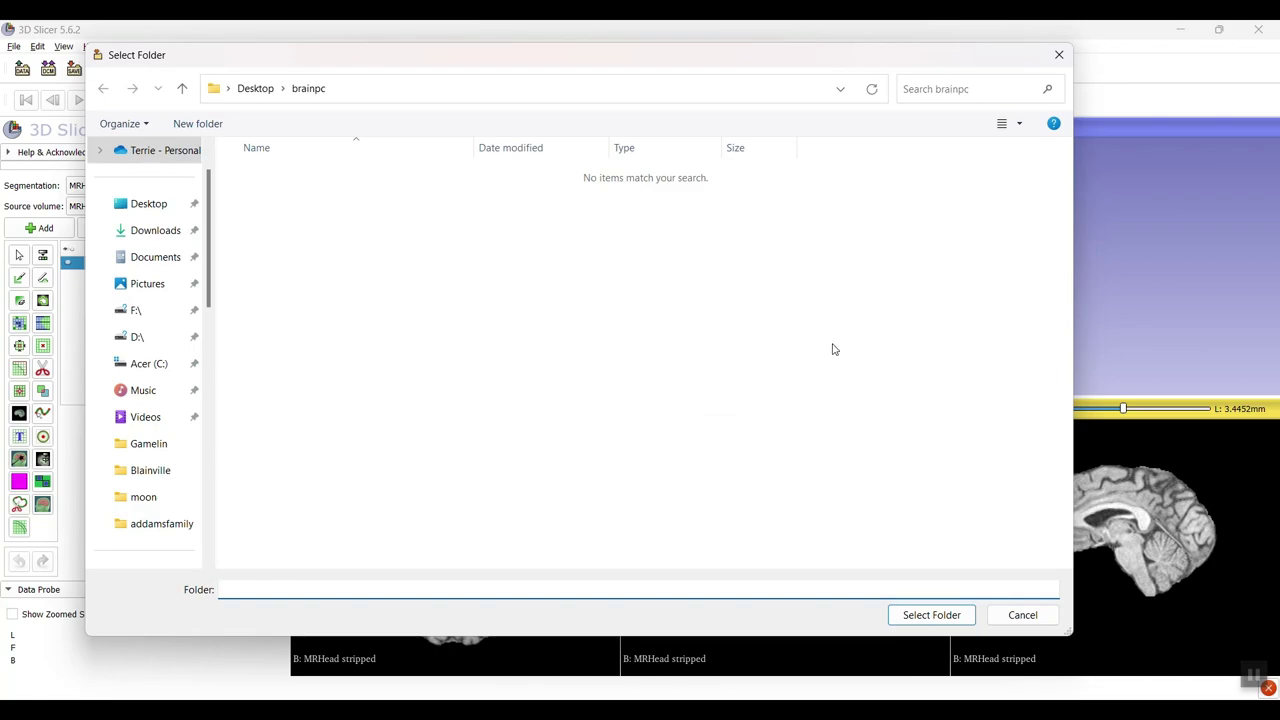
click(1028, 615)
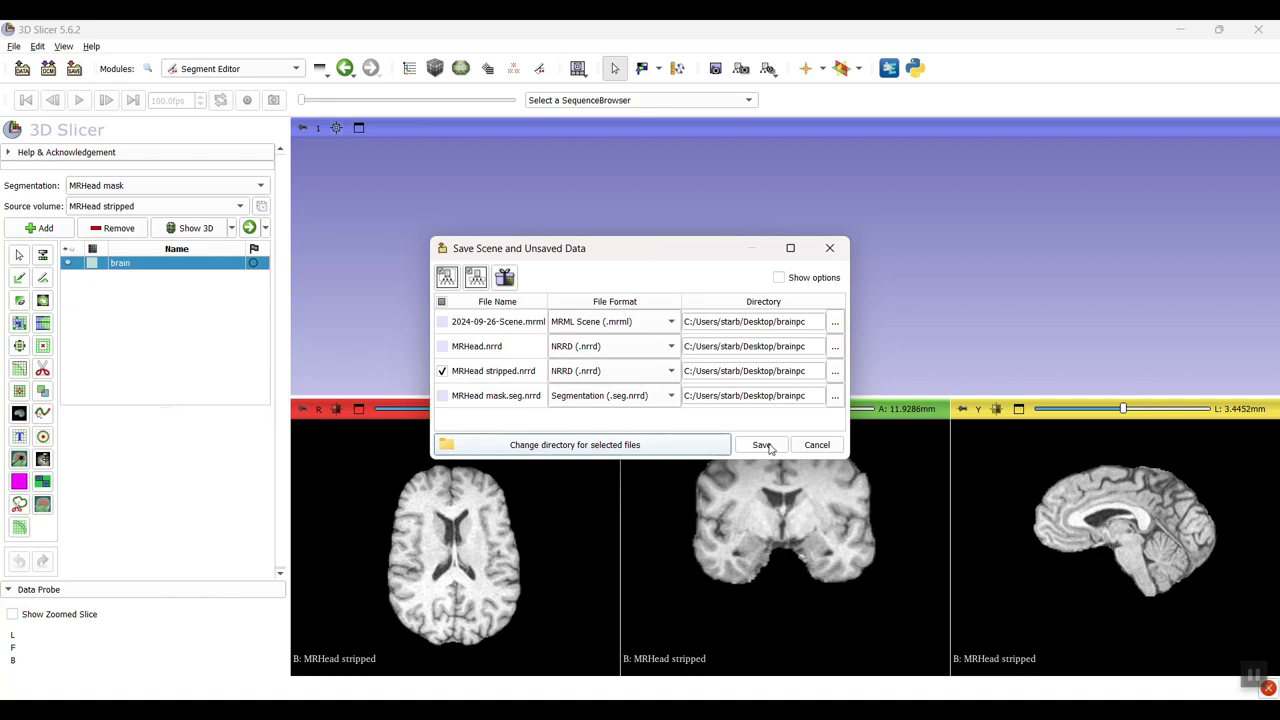
click(840, 373)
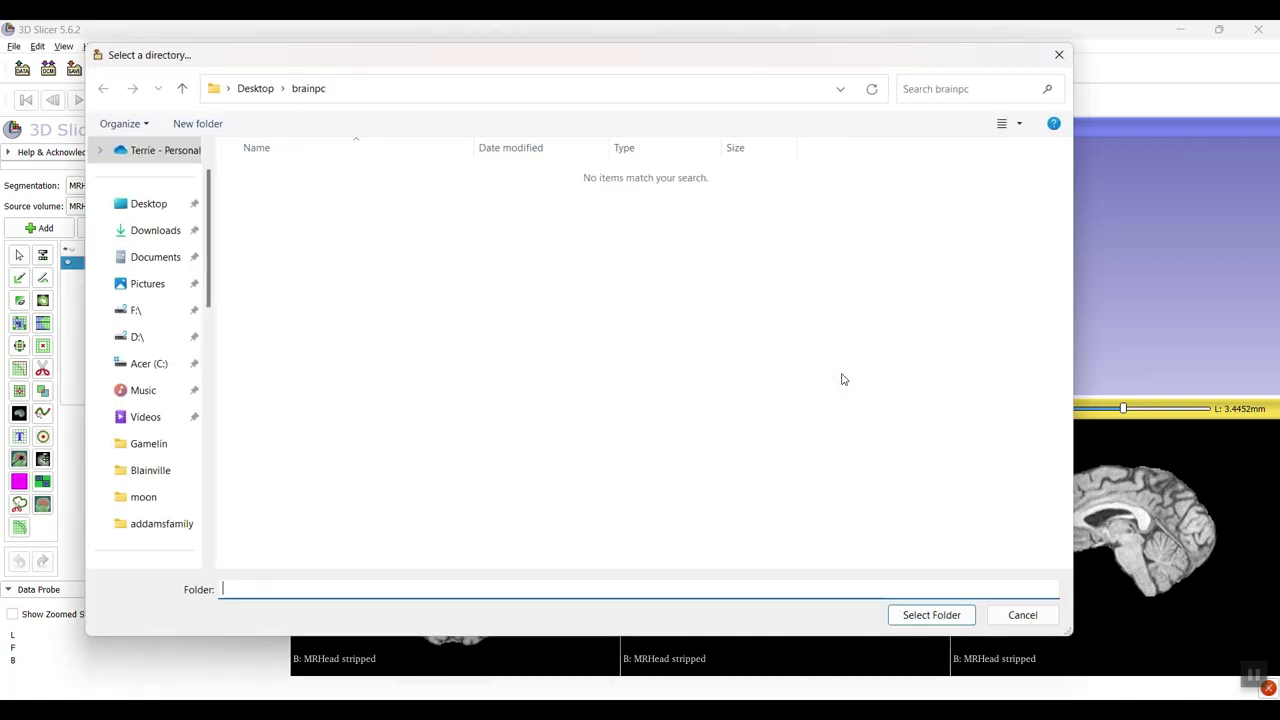
click(1021, 614)
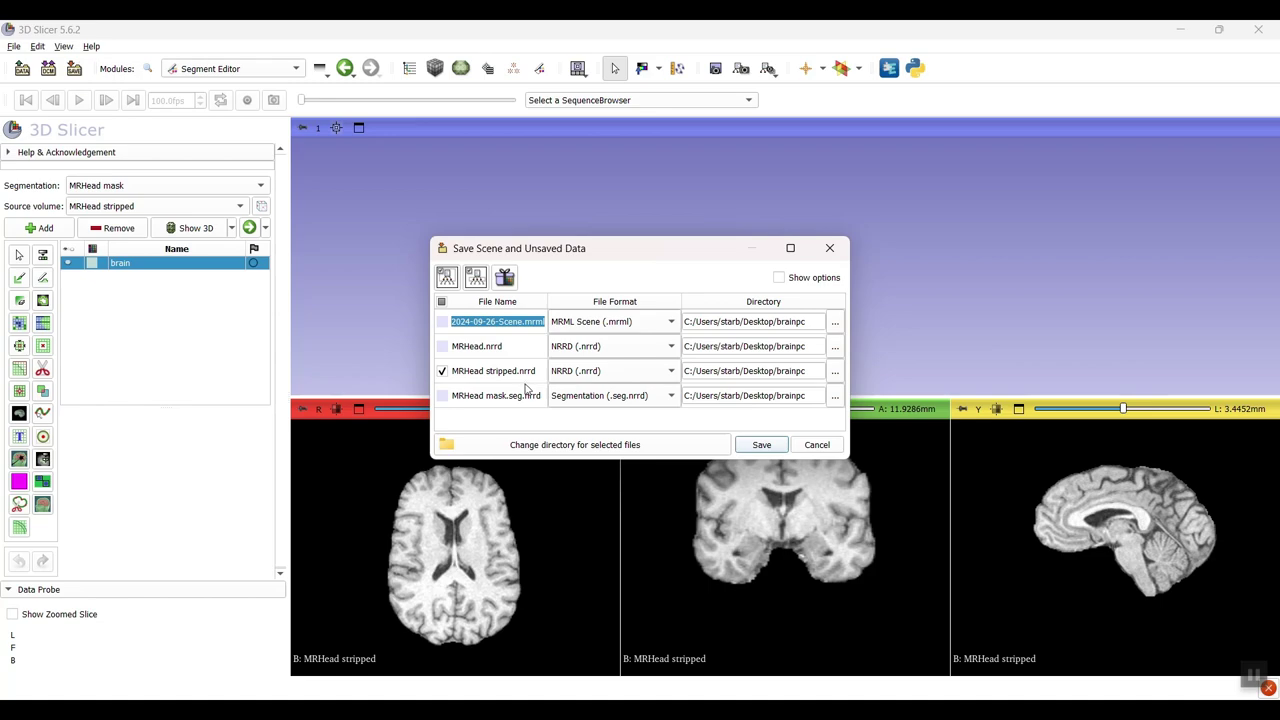
click(766, 445)
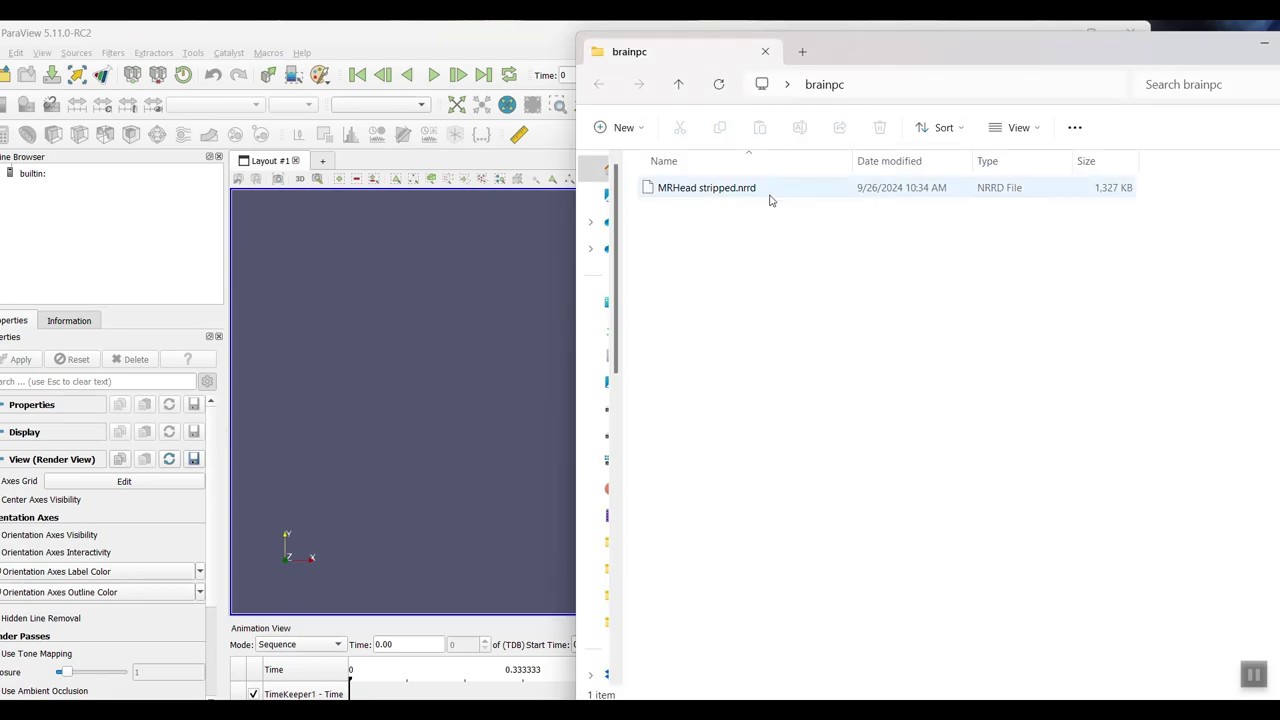
Select MRHead stripped.nrrd in the brainpc folder beside the empty ParaView session
click(770, 200)
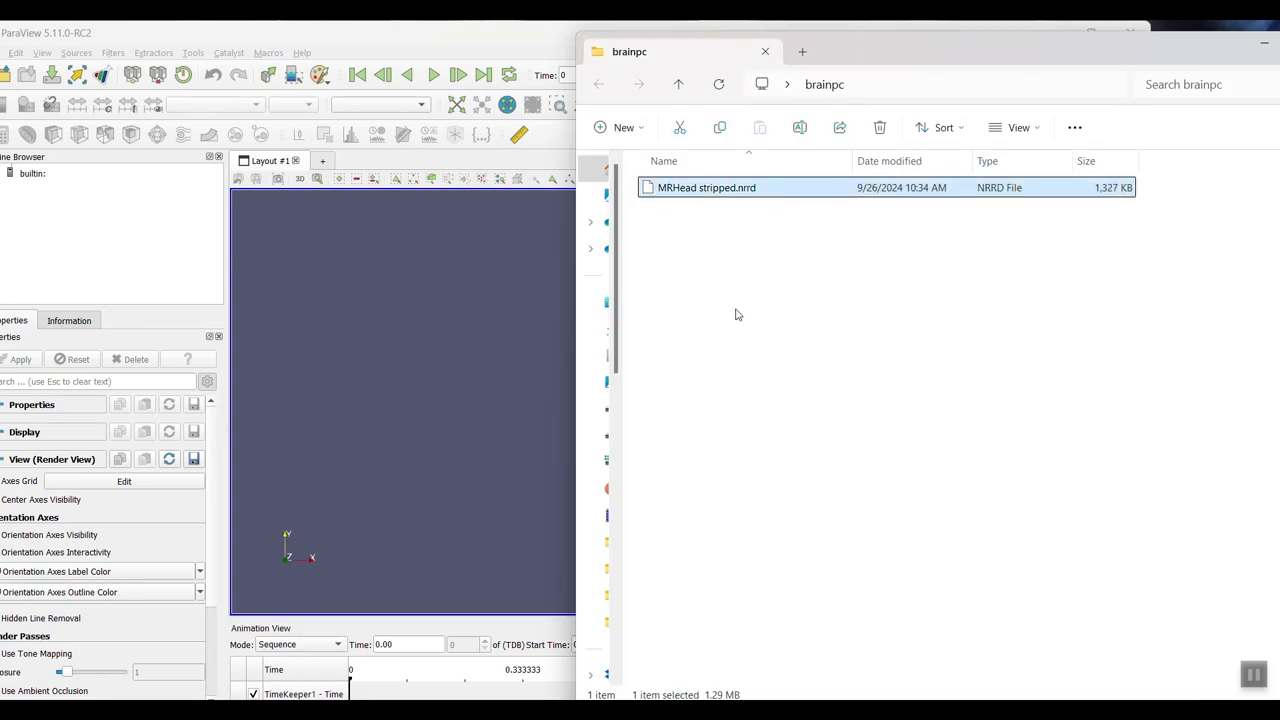
Drag MRHead stripped.nrrd into ParaView, maximize the window, apply it as an outline, and widen the left panel
drag(791, 195, 399, 333)
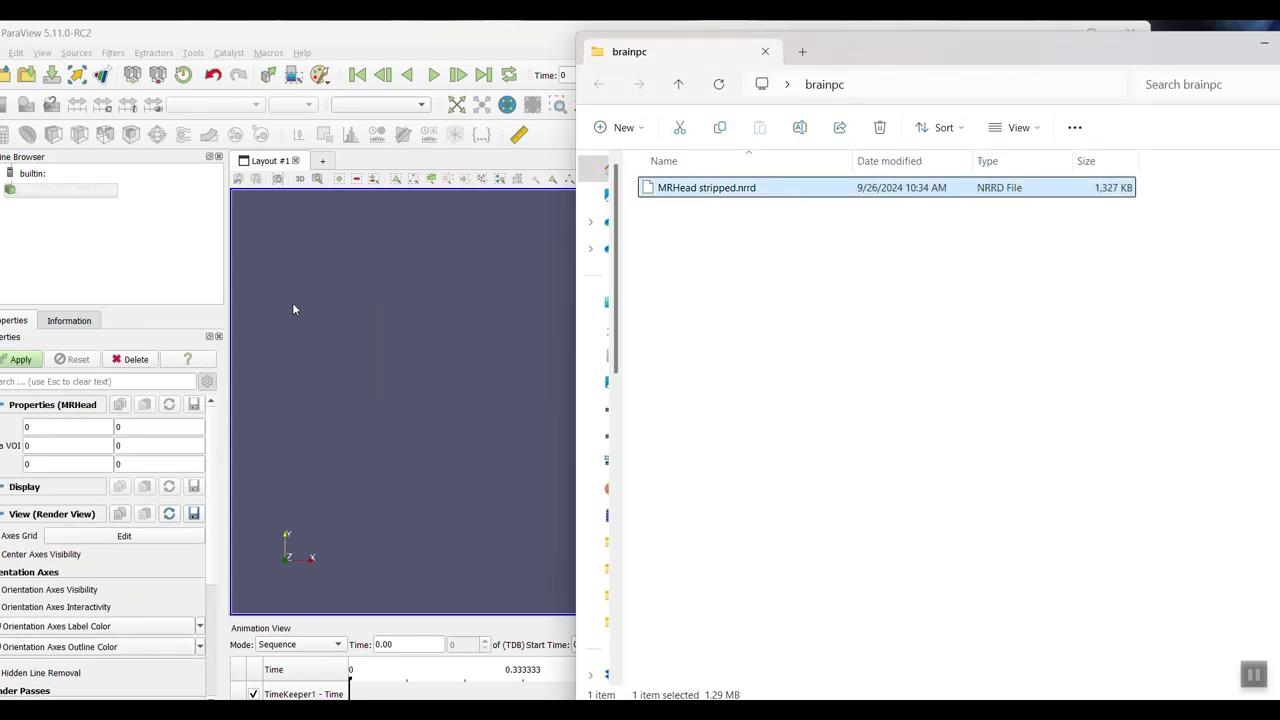
drag(447, 37, 469, 21)
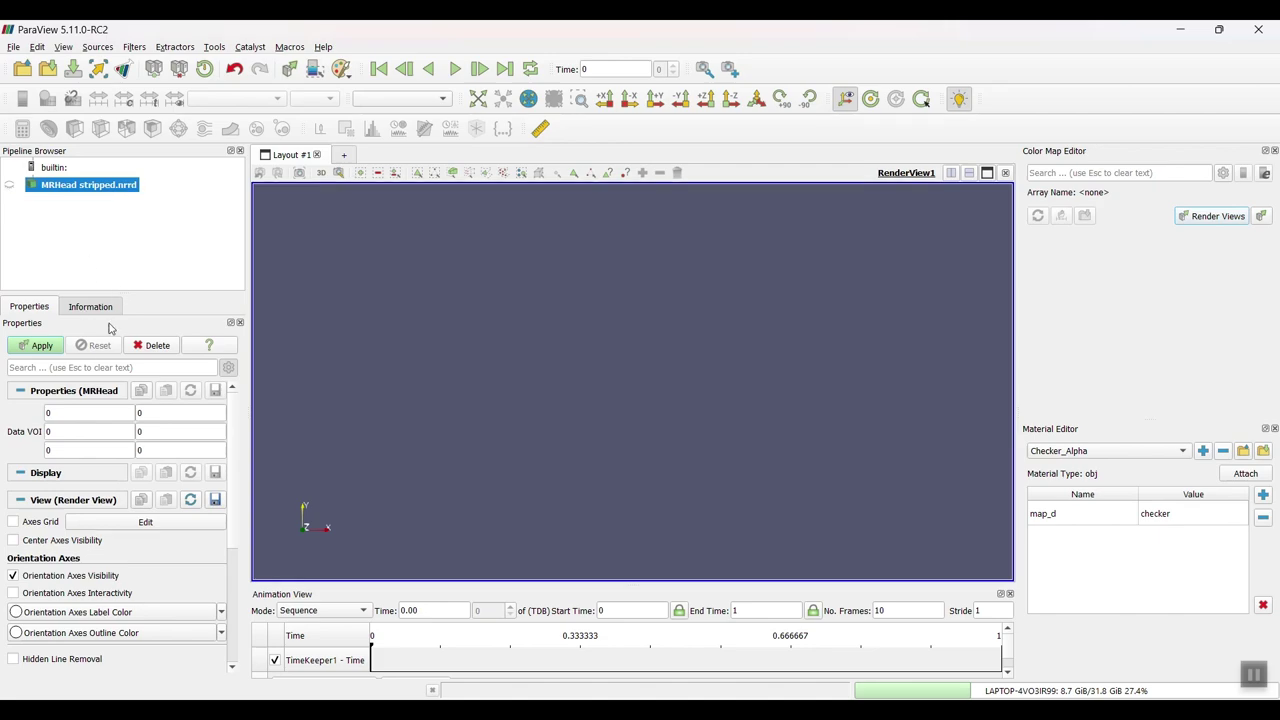
click(40, 347)
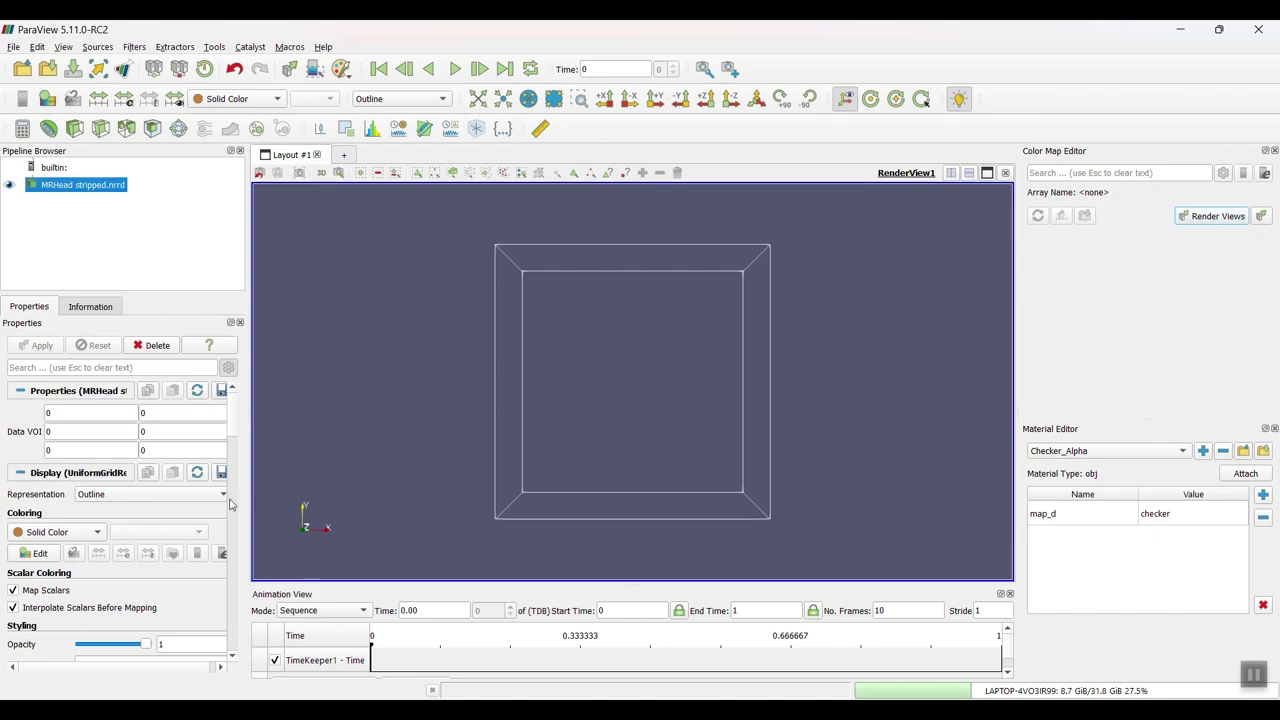
drag(250, 502, 302, 499)
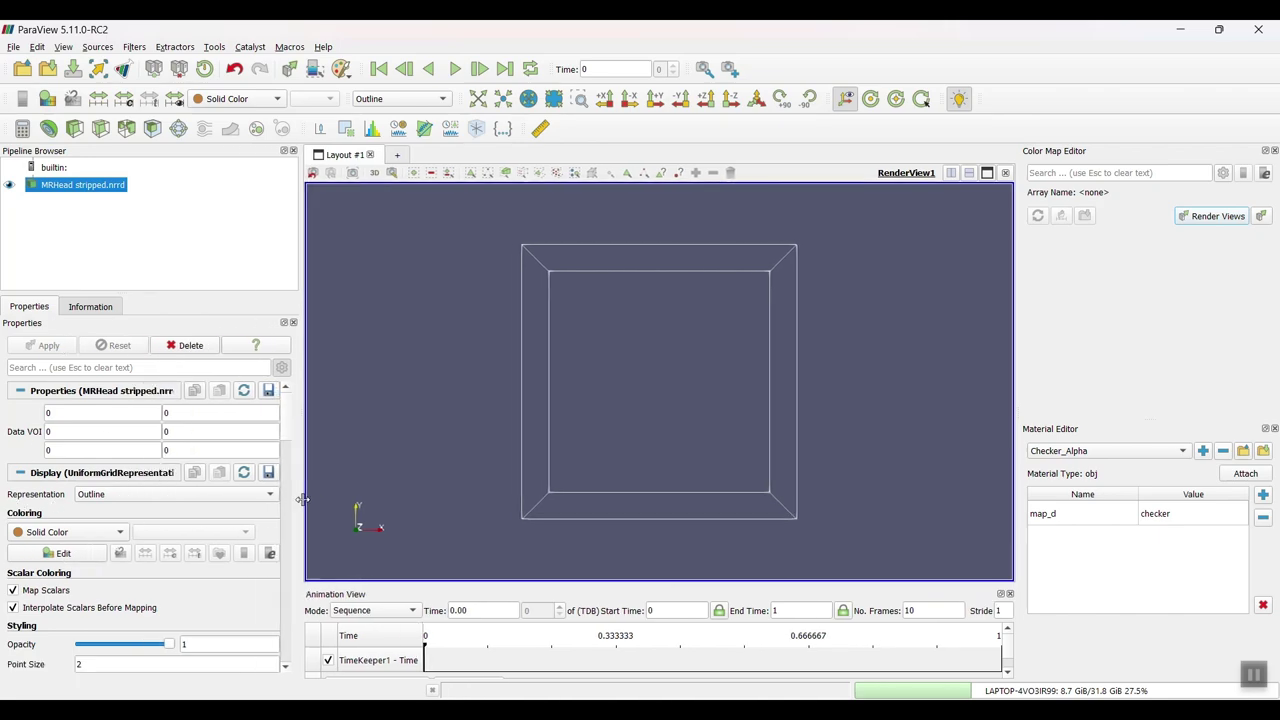
Switch the representation from Outline to Volume and orbit to inspect the skull-free brain
click(122, 496)
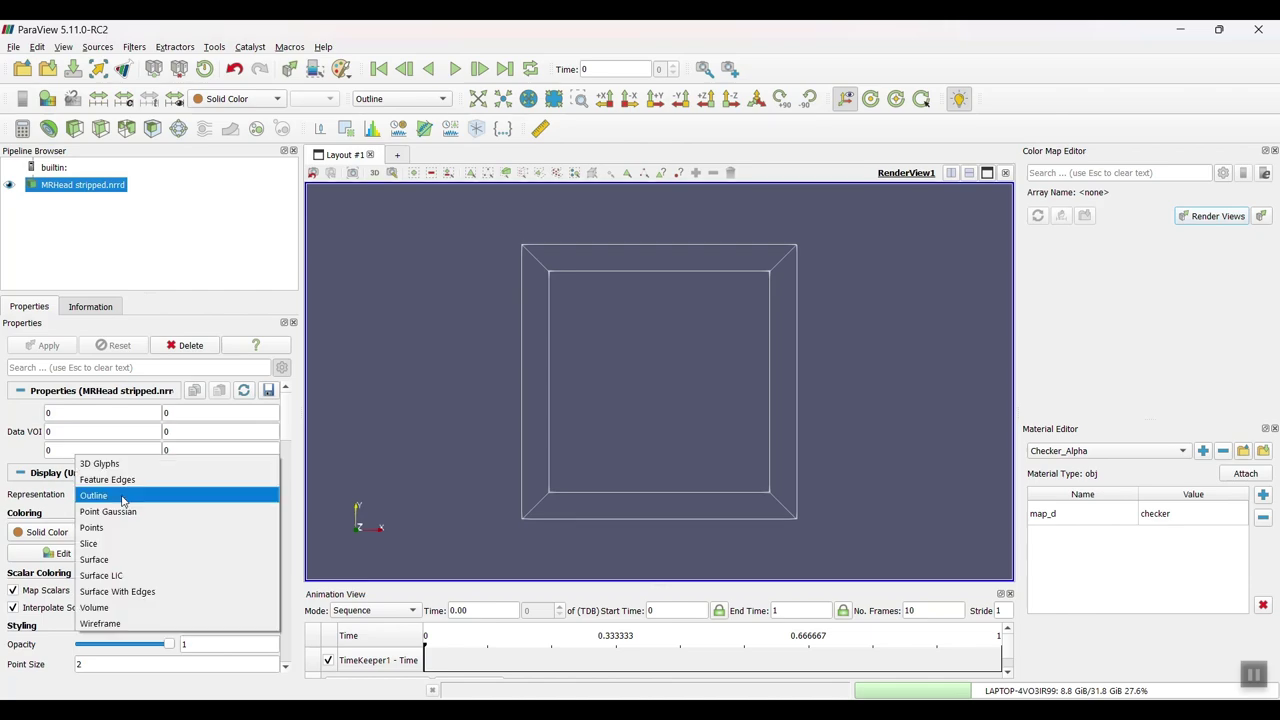
click(118, 608)
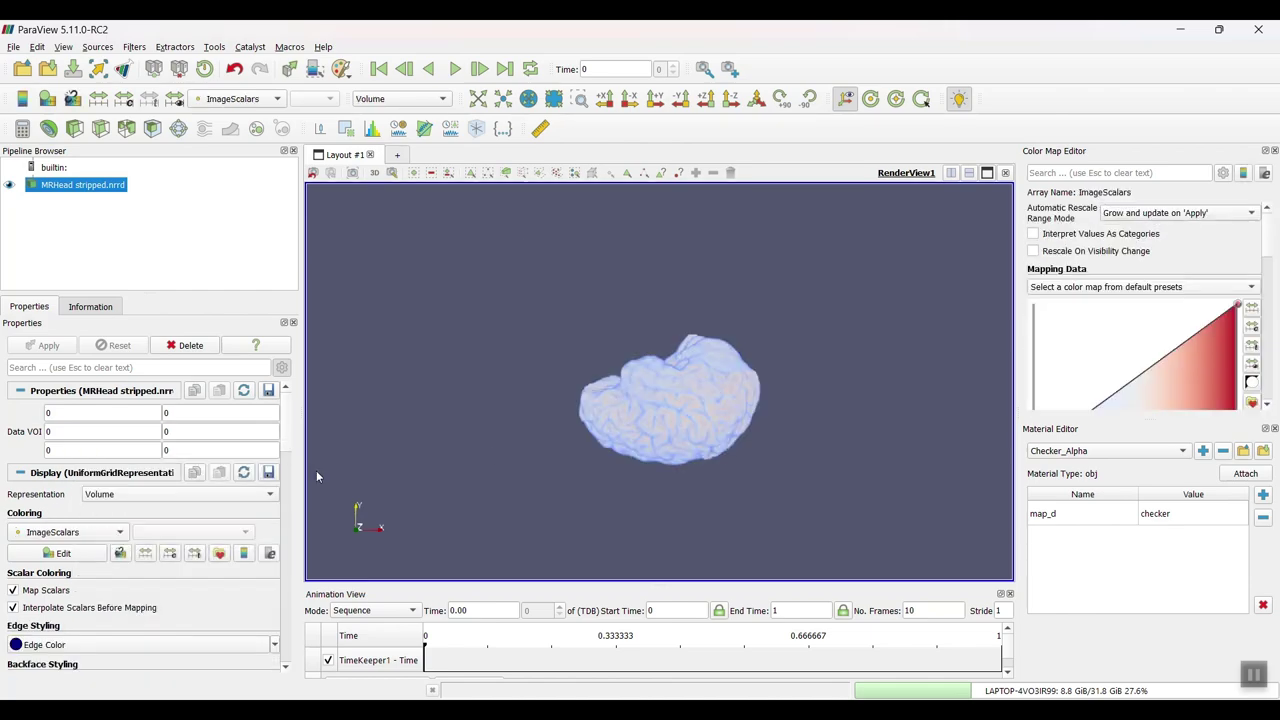
scroll(798, 433, up, 3)
drag(798, 433, 755, 339)
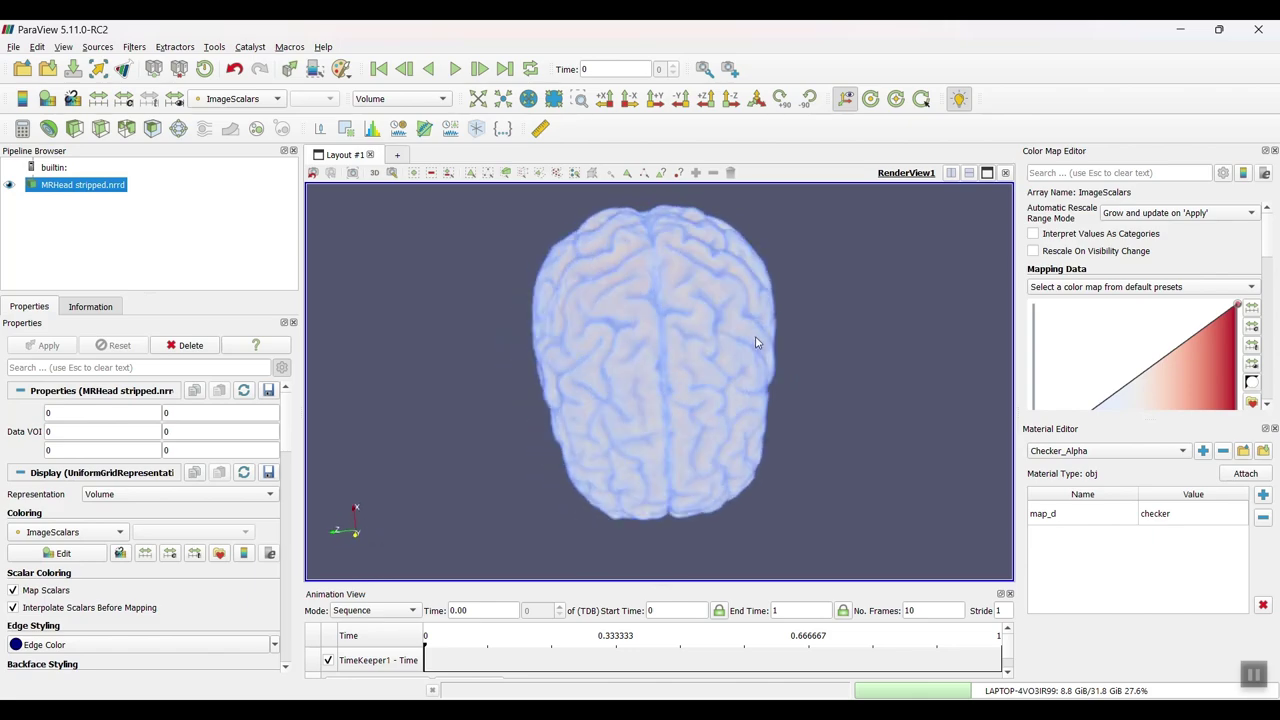
drag(771, 485, 790, 372)
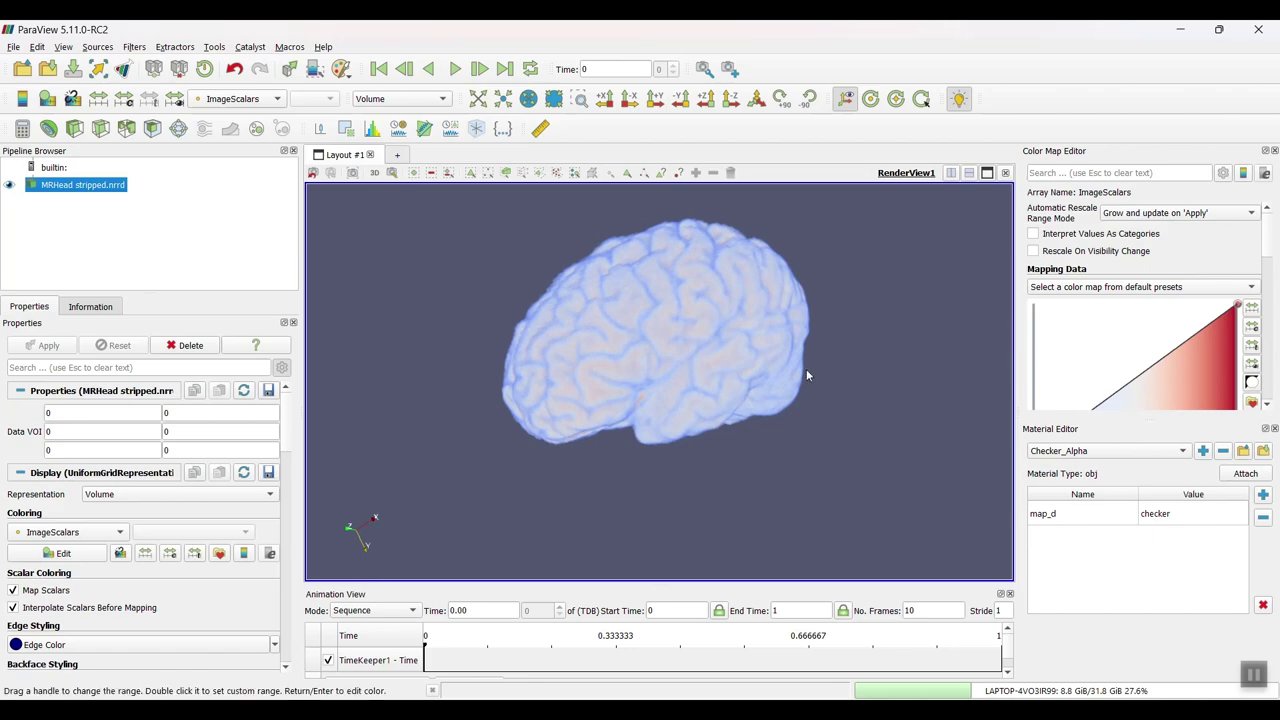
drag(806, 369, 729, 385)
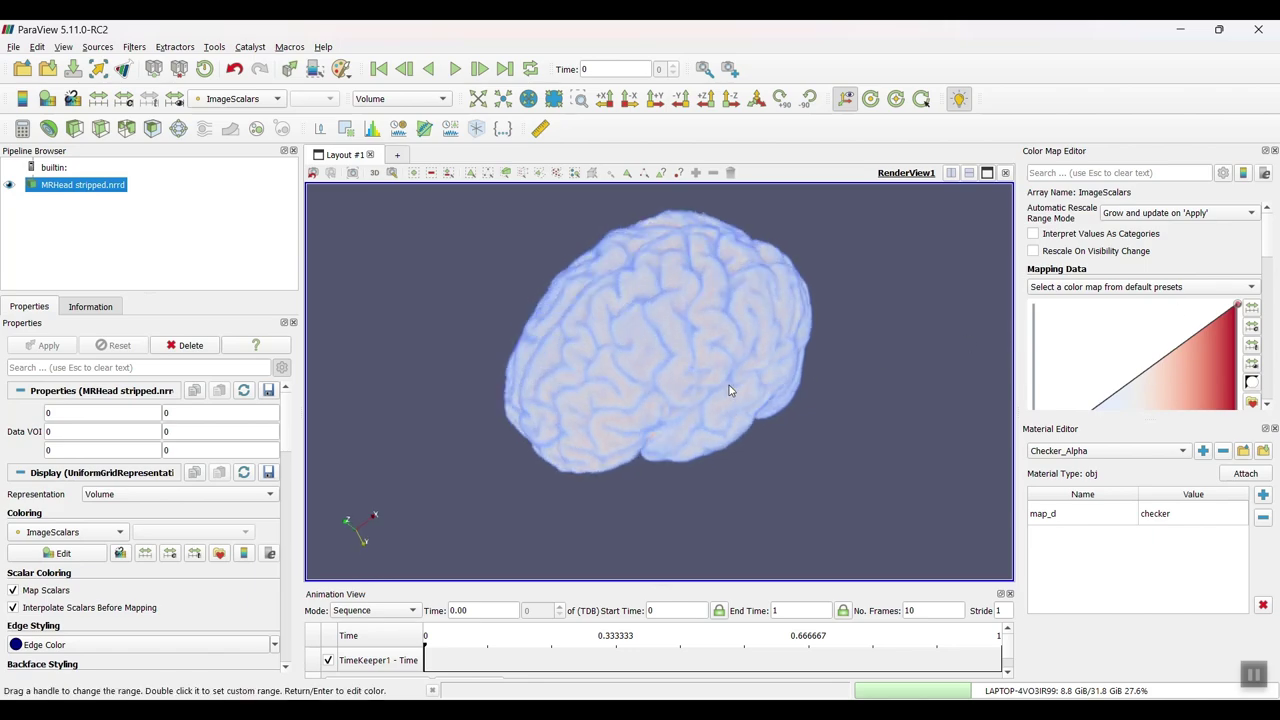
Try the Cool to Warm colour map on the brain volume and invert it
click(1250, 288)
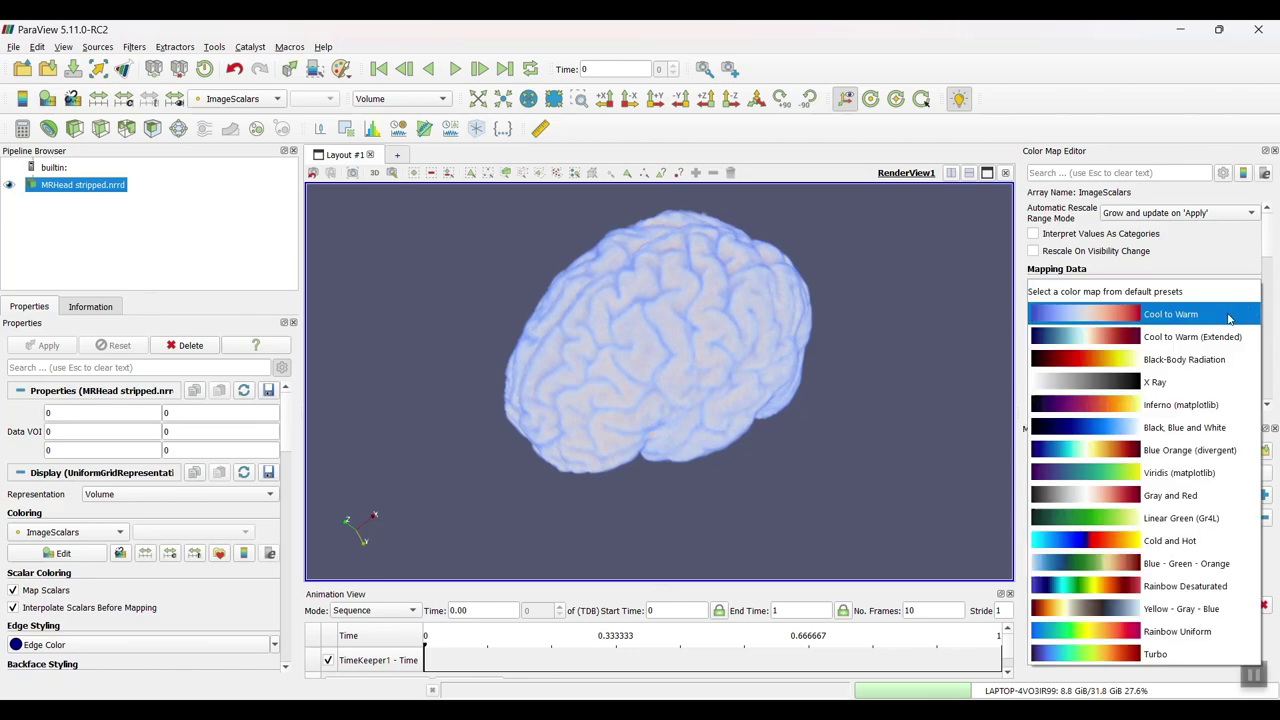
click(1237, 310)
drag(838, 430, 909, 395)
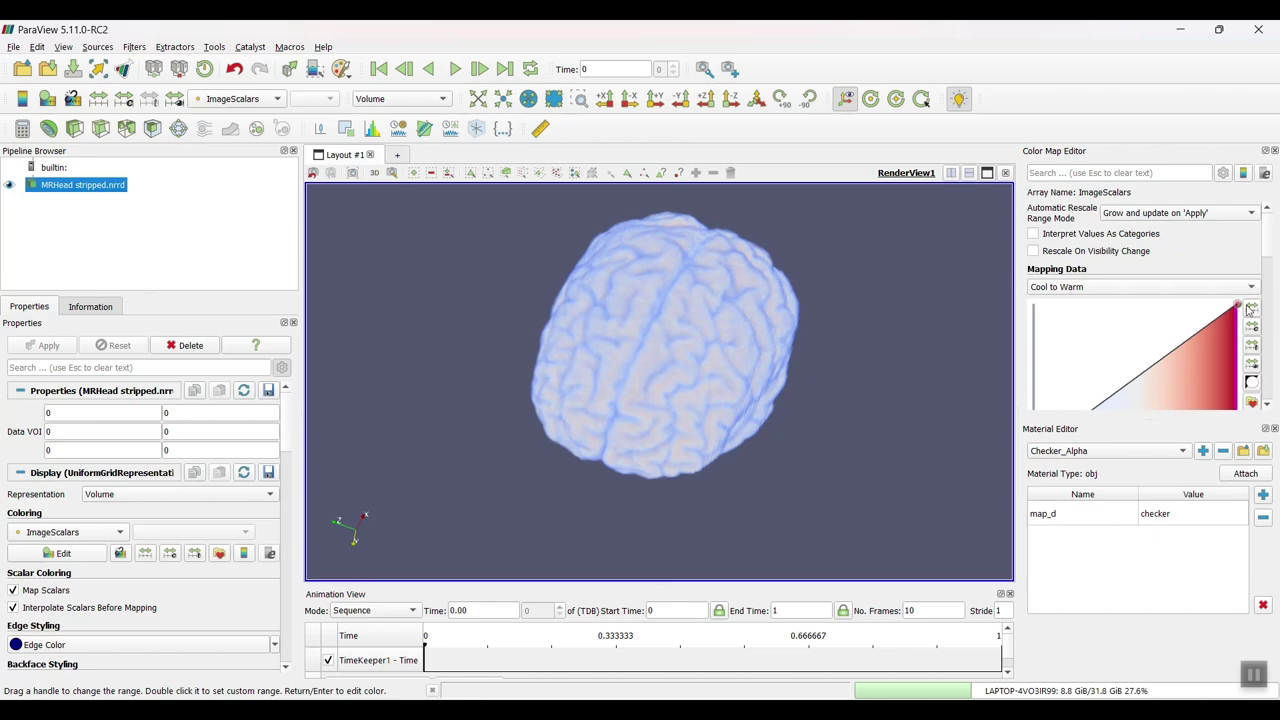
click(1253, 384)
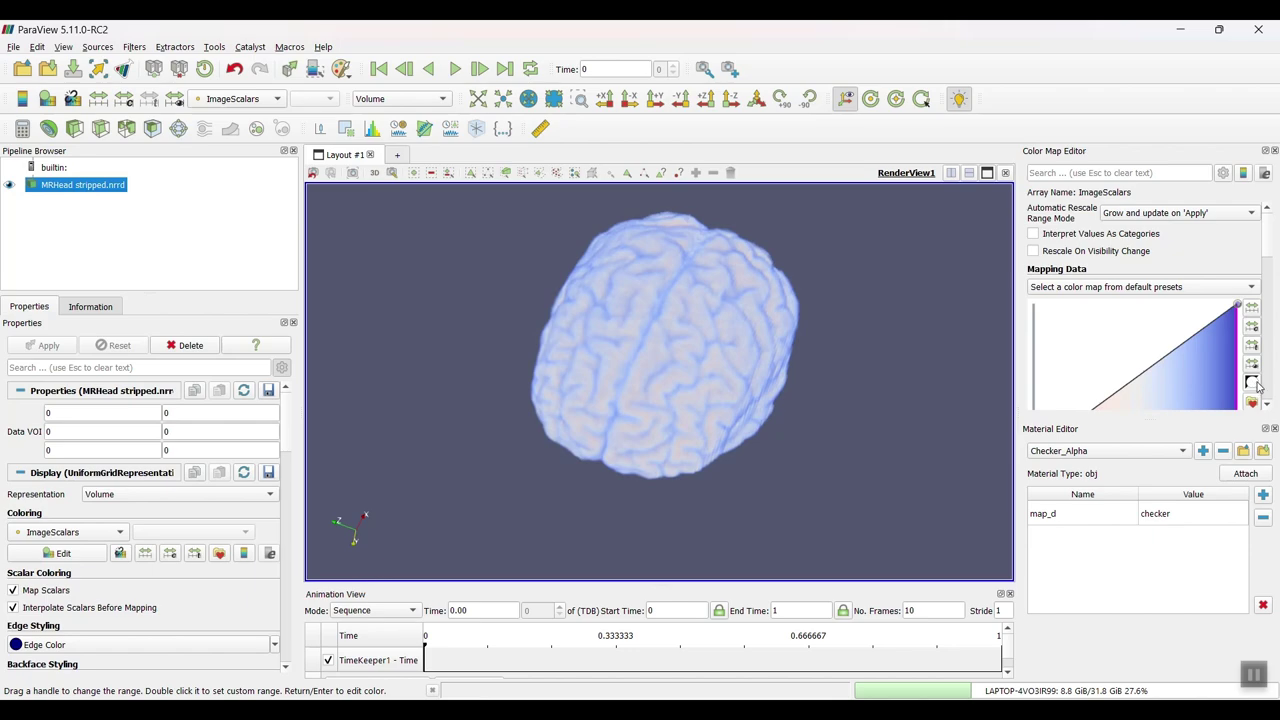
drag(792, 407, 800, 350)
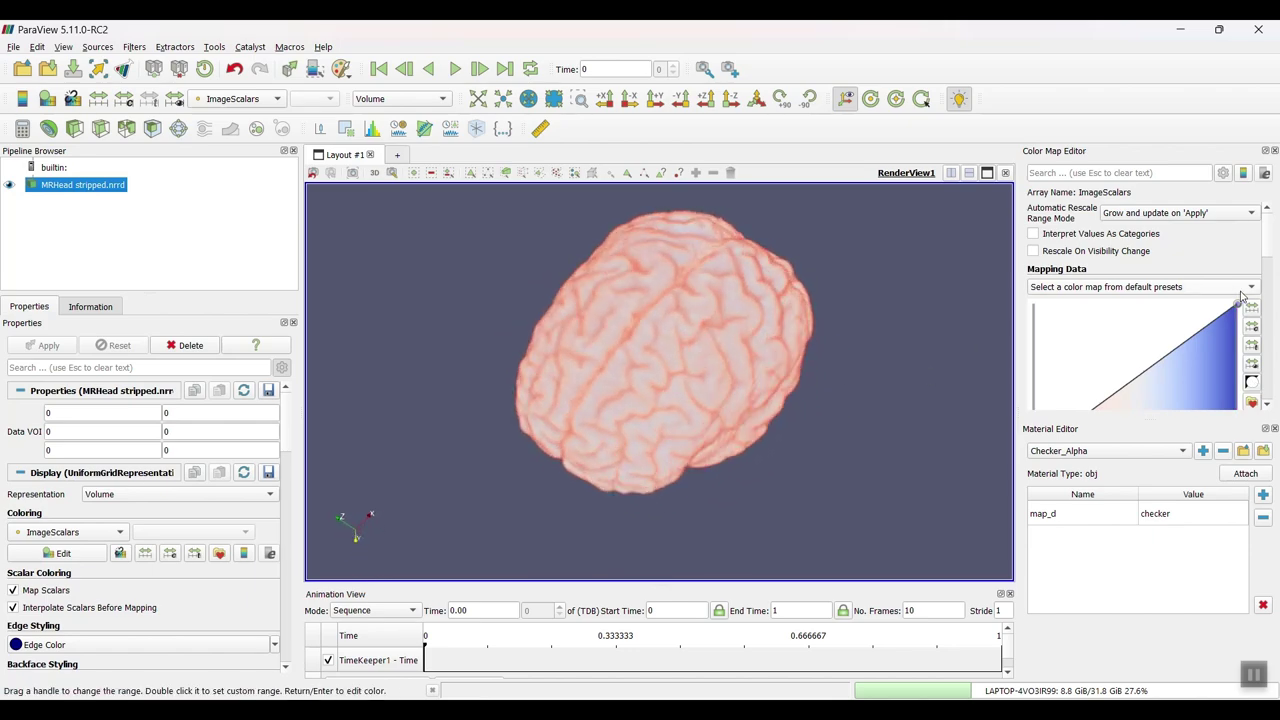
Apply the Rainbow Desaturated preset and orbit the brain to inspect the new colouring
click(1250, 288)
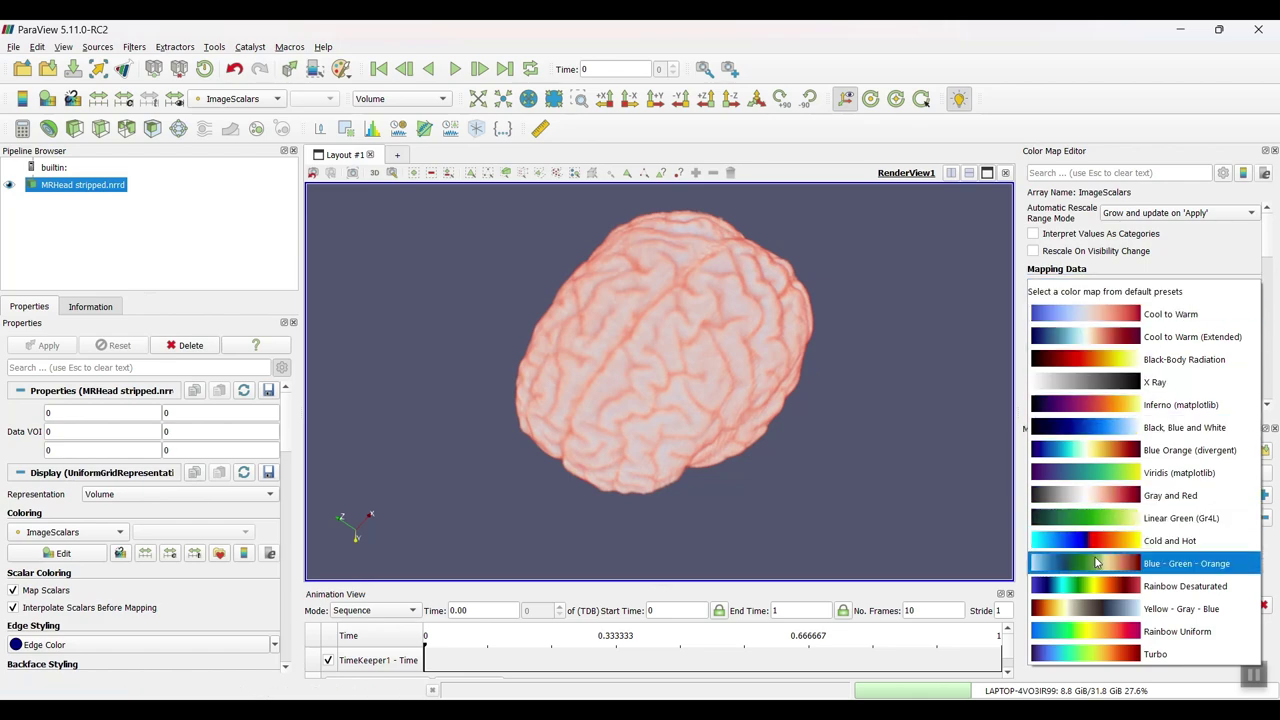
click(1211, 589)
drag(836, 438, 865, 407)
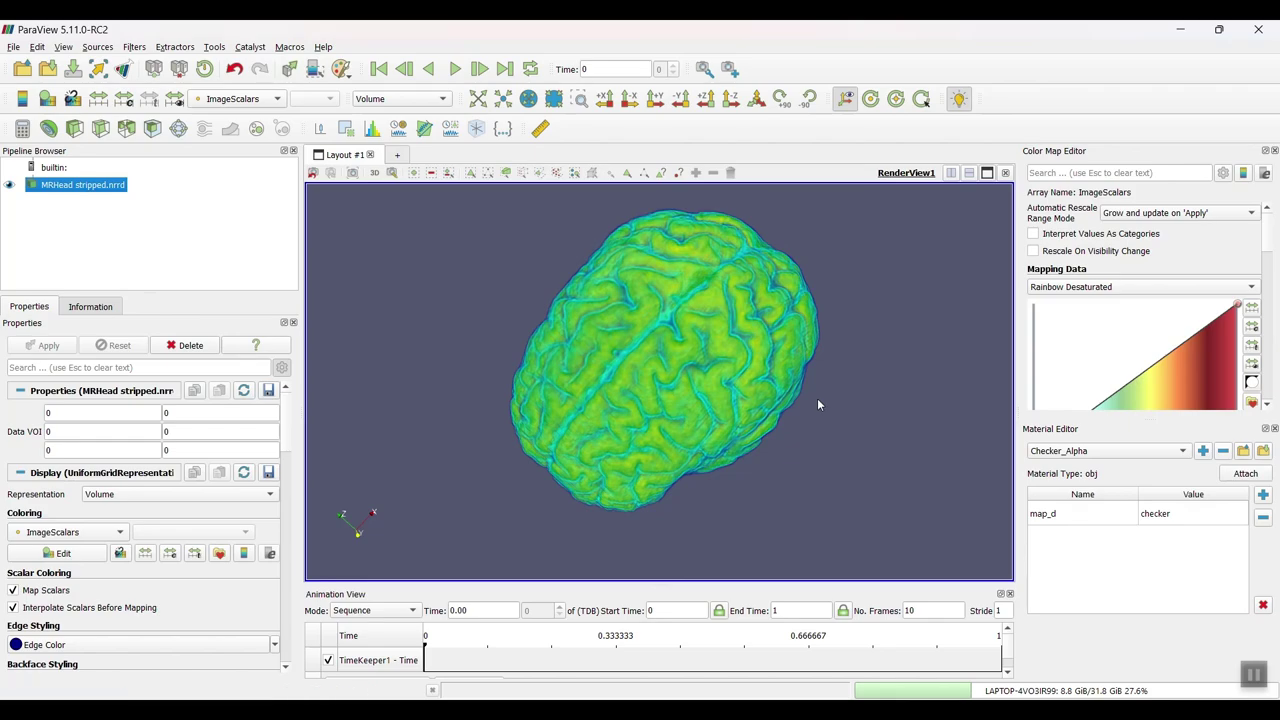
drag(813, 392, 766, 410)
scroll(797, 409, down, 3)
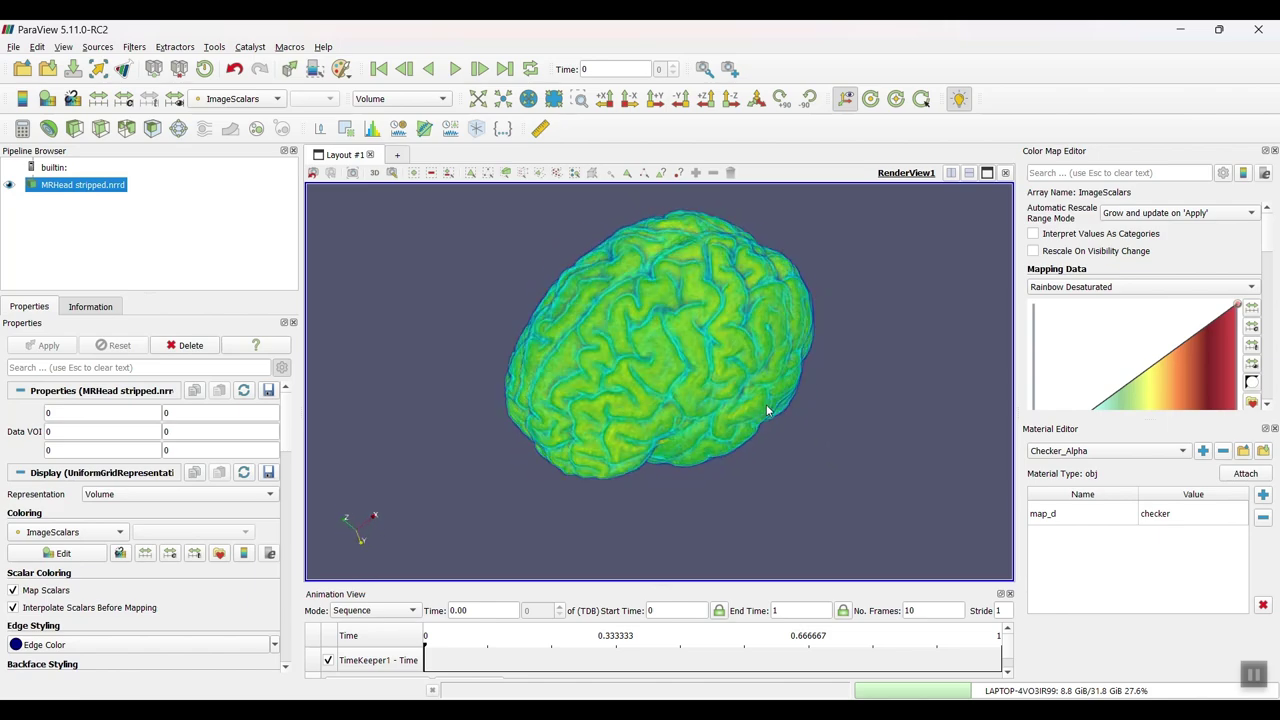
scroll(768, 410, up, 2)
drag(789, 412, 674, 449)
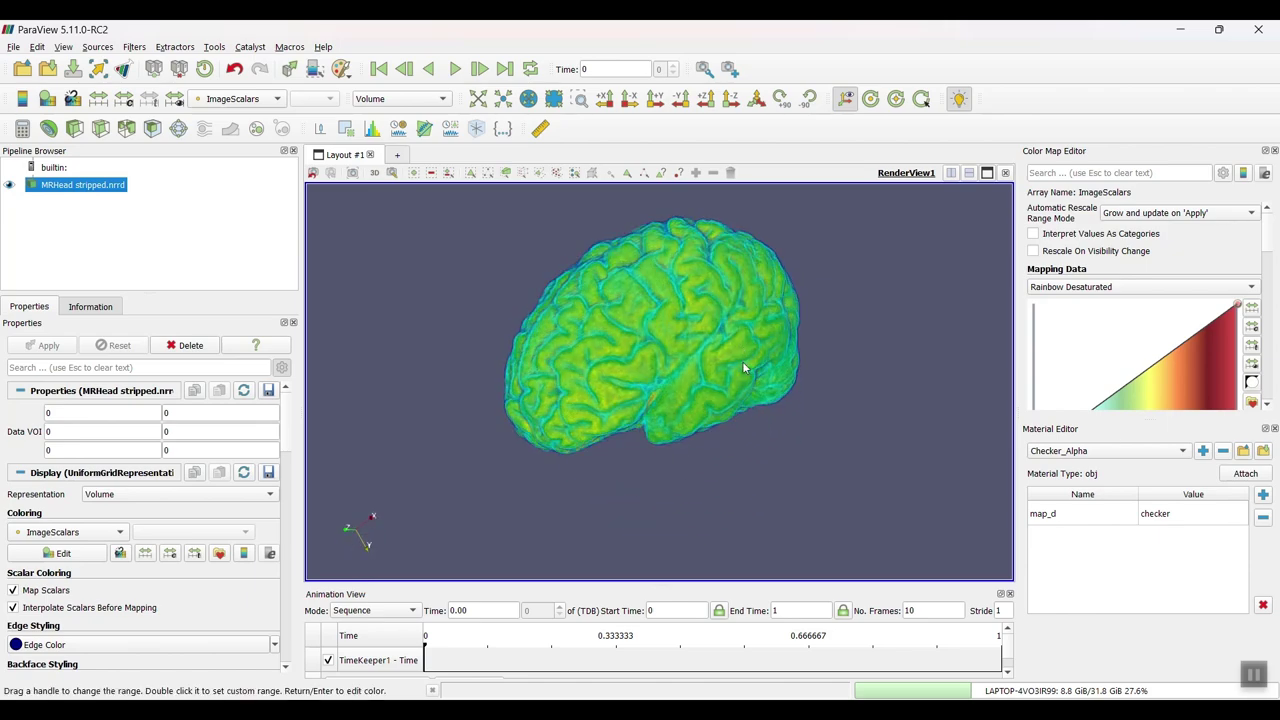
Add a Convert To Point Cloud filter from the alphabetical filter list and apply it
click(136, 48)
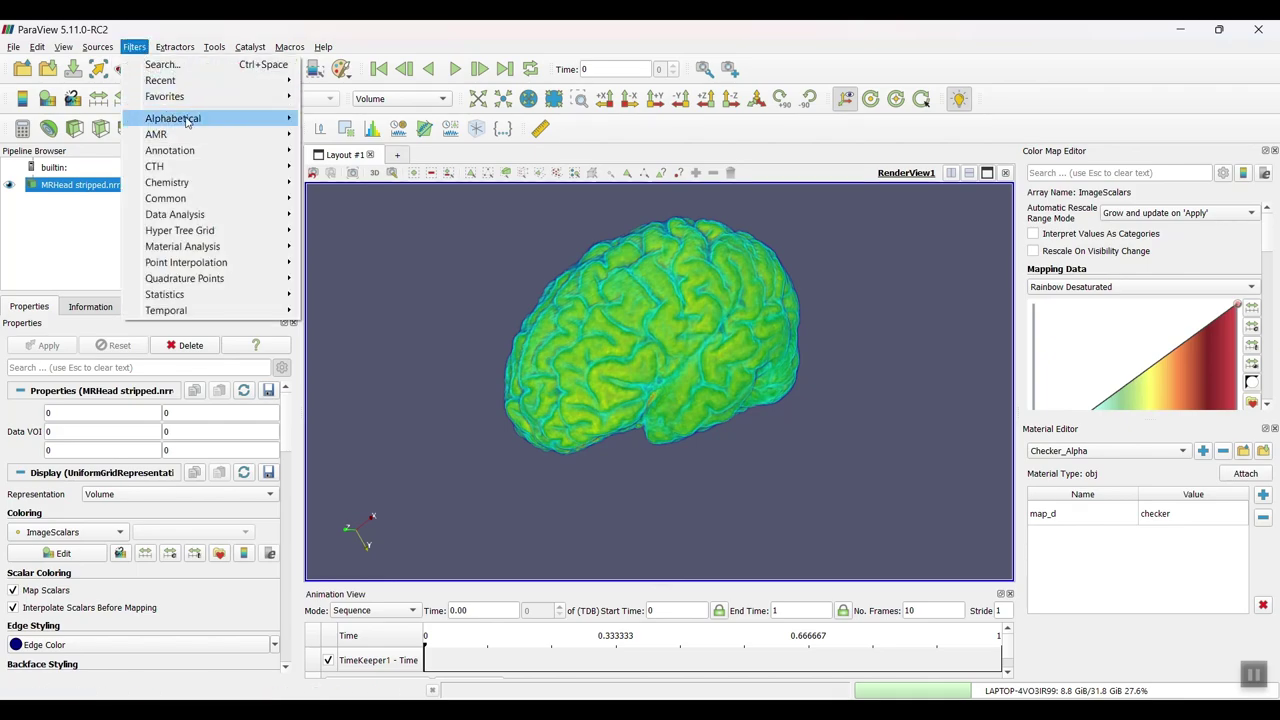
mouse_move(185, 118)
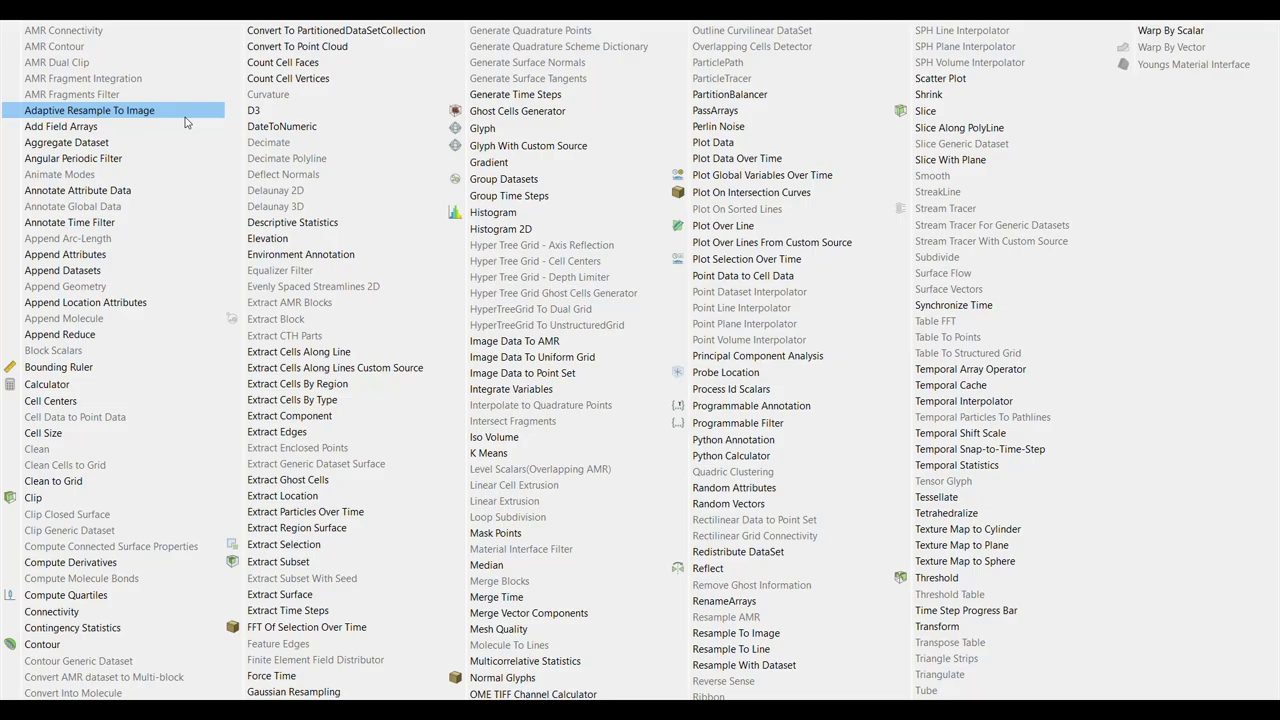
click(302, 47)
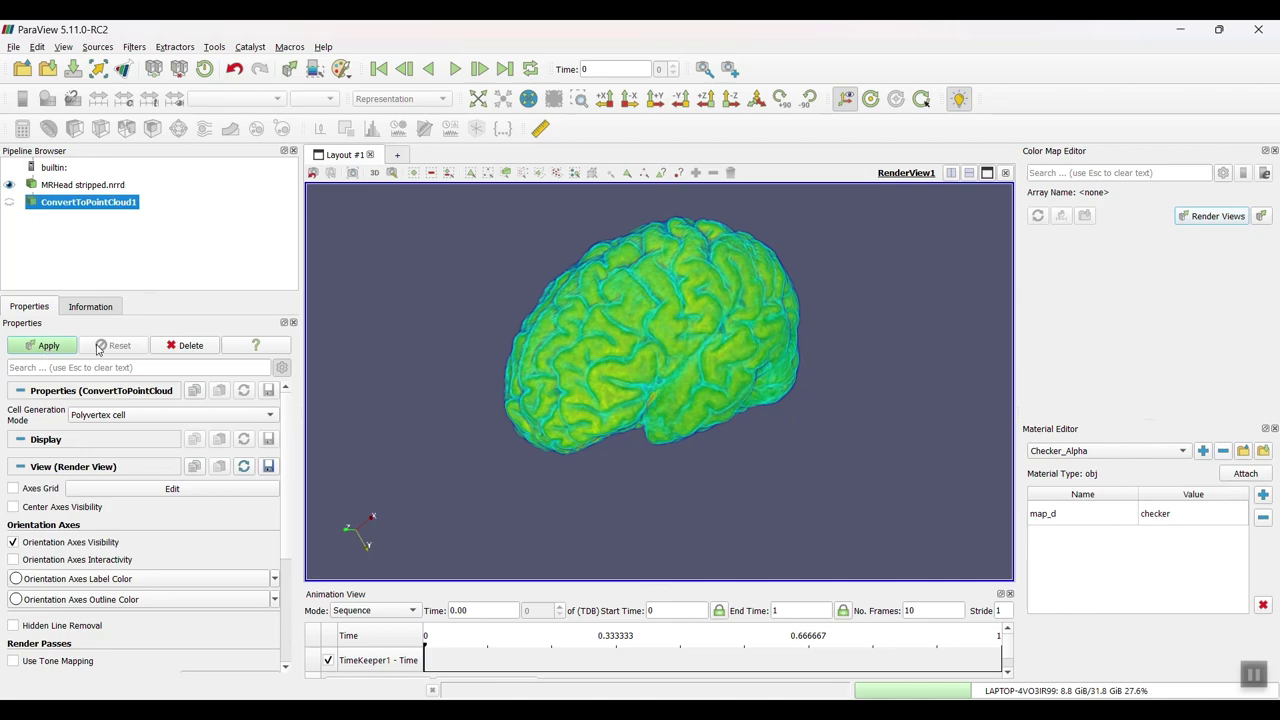
click(57, 352)
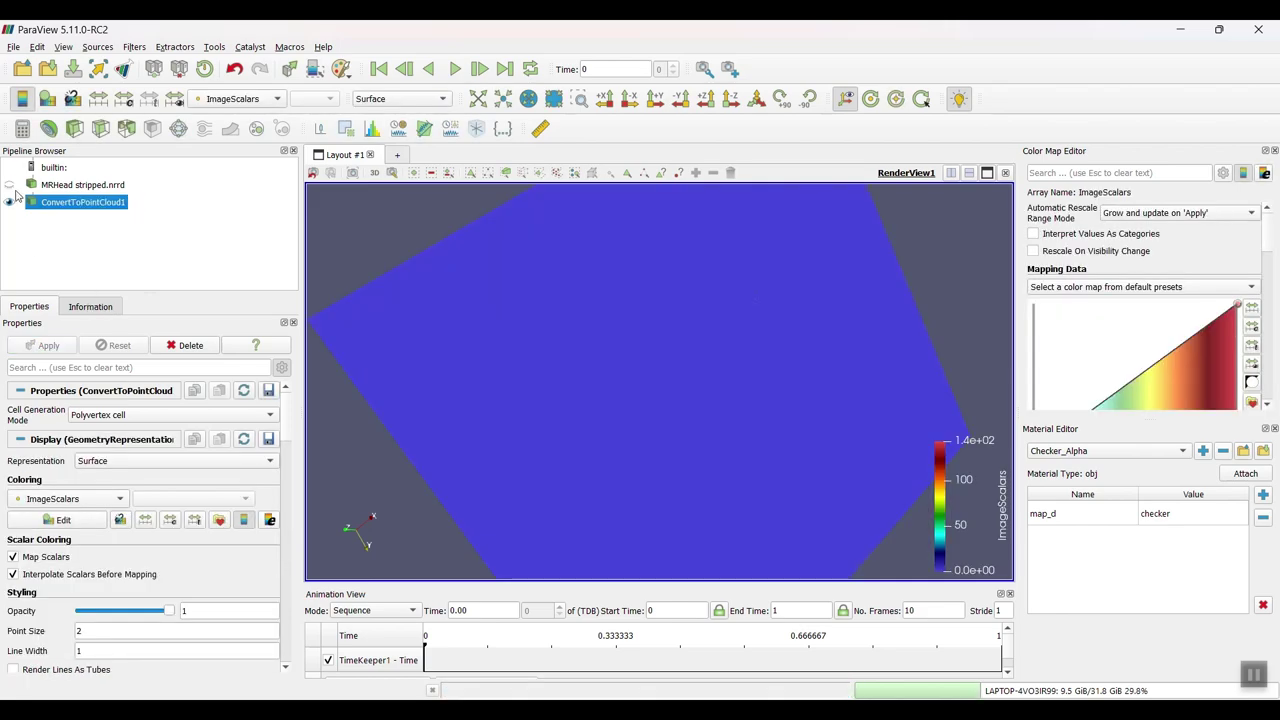
Keep the converted point cloud in the Surface representation
scroll(641, 373, down, 5)
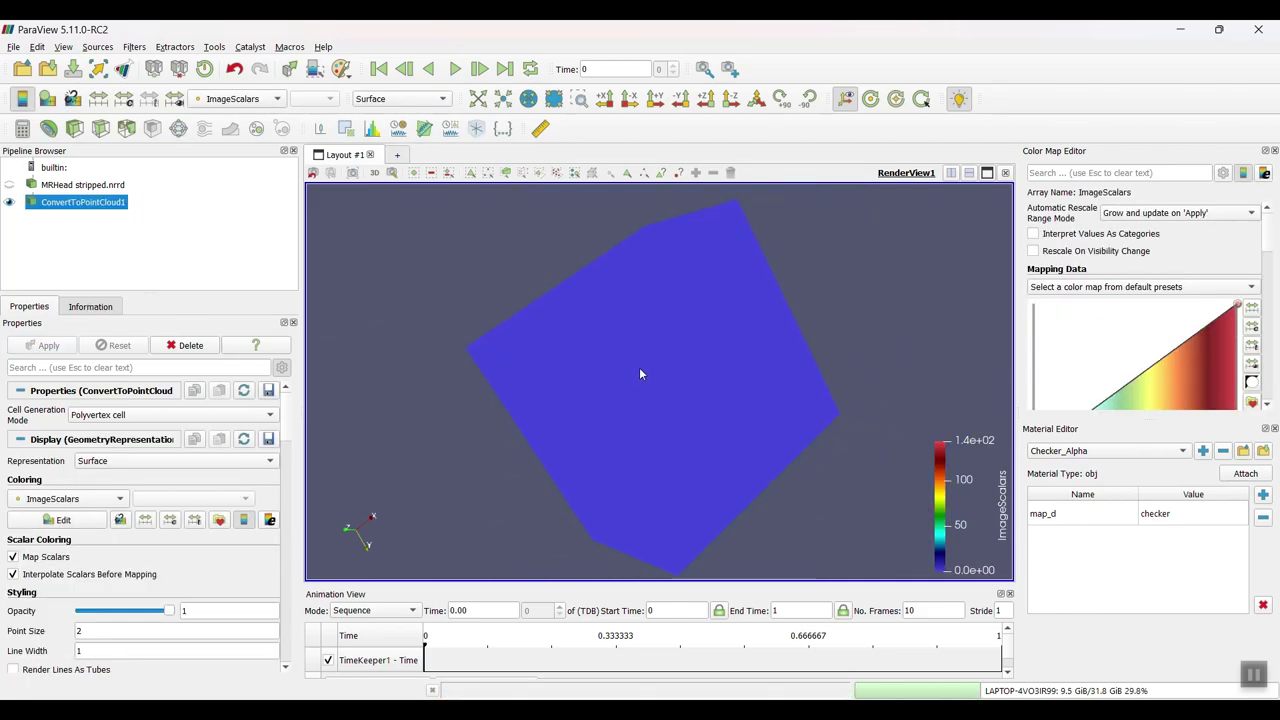
click(117, 465)
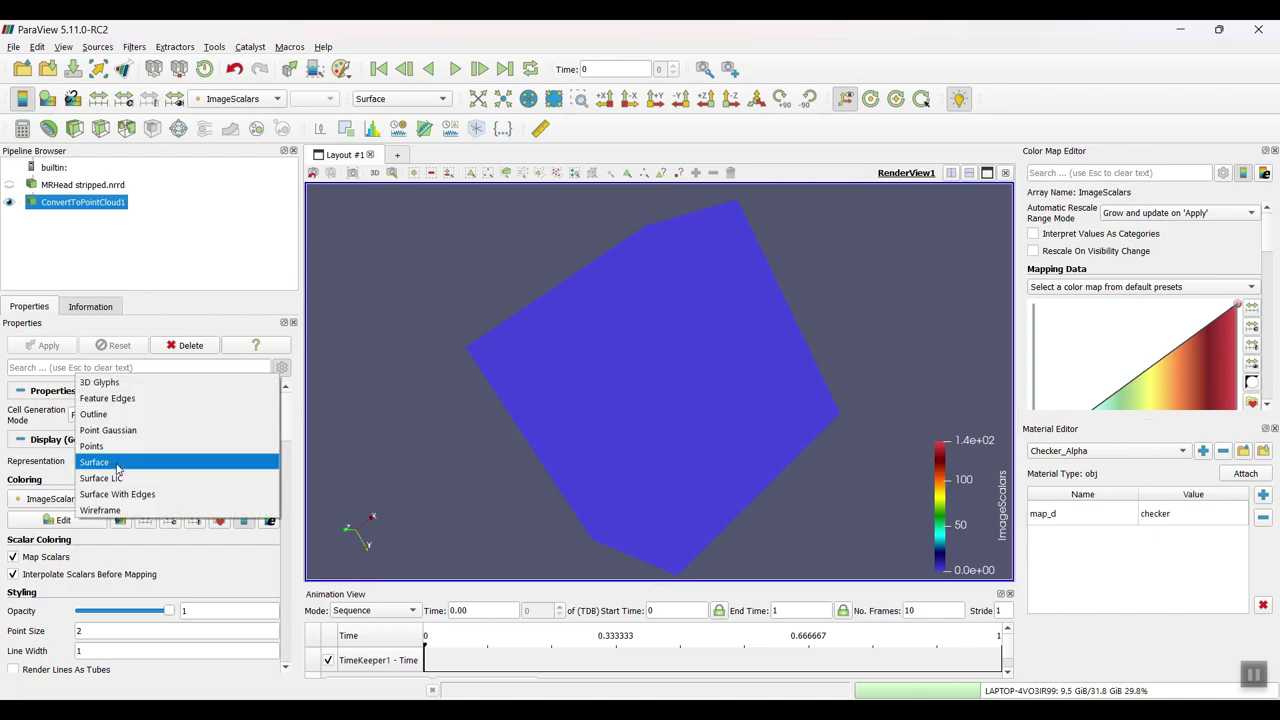
click(117, 463)
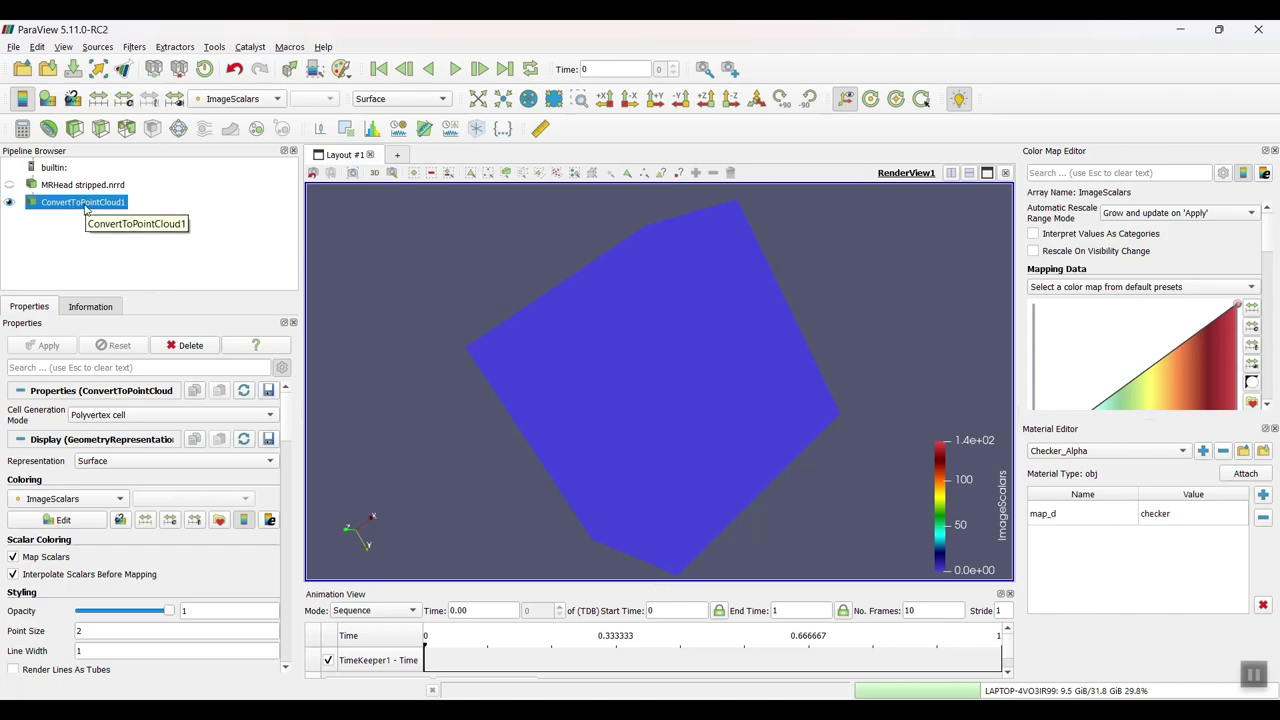
Save the point cloud as PLY file brainpc with Enable Coloring and Enable Alpha ticked
click(14, 47)
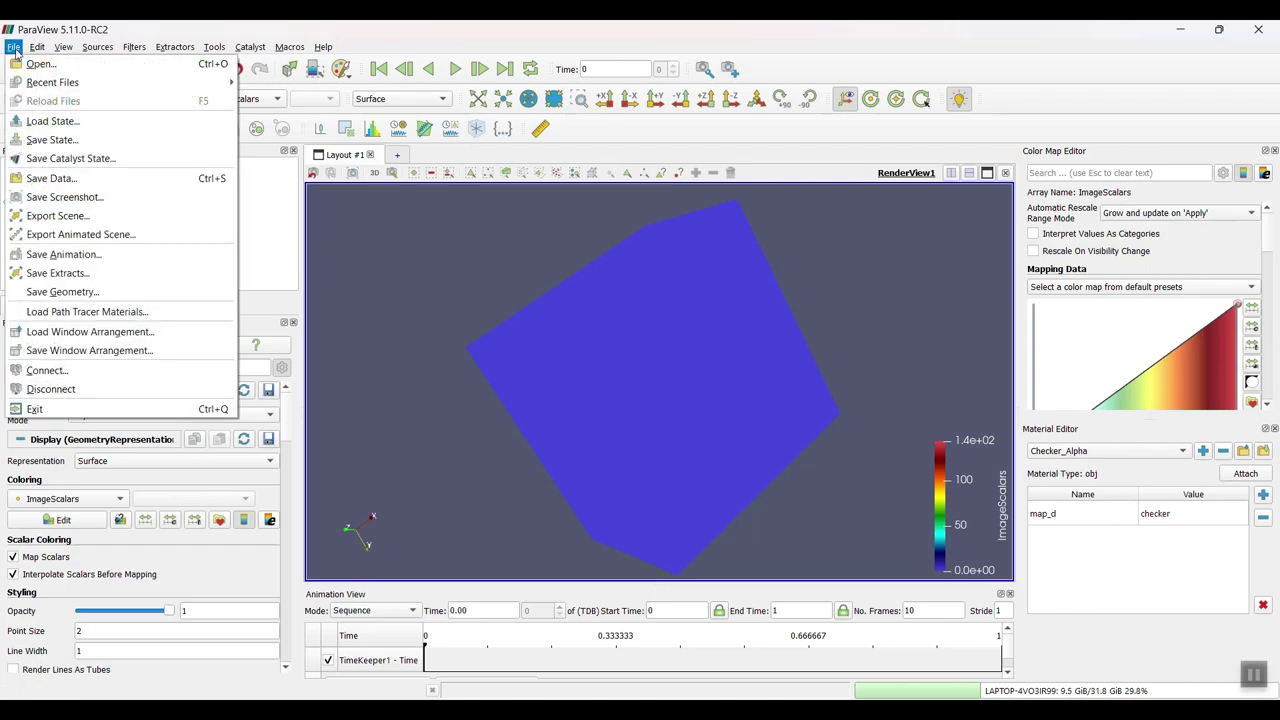
click(52, 178)
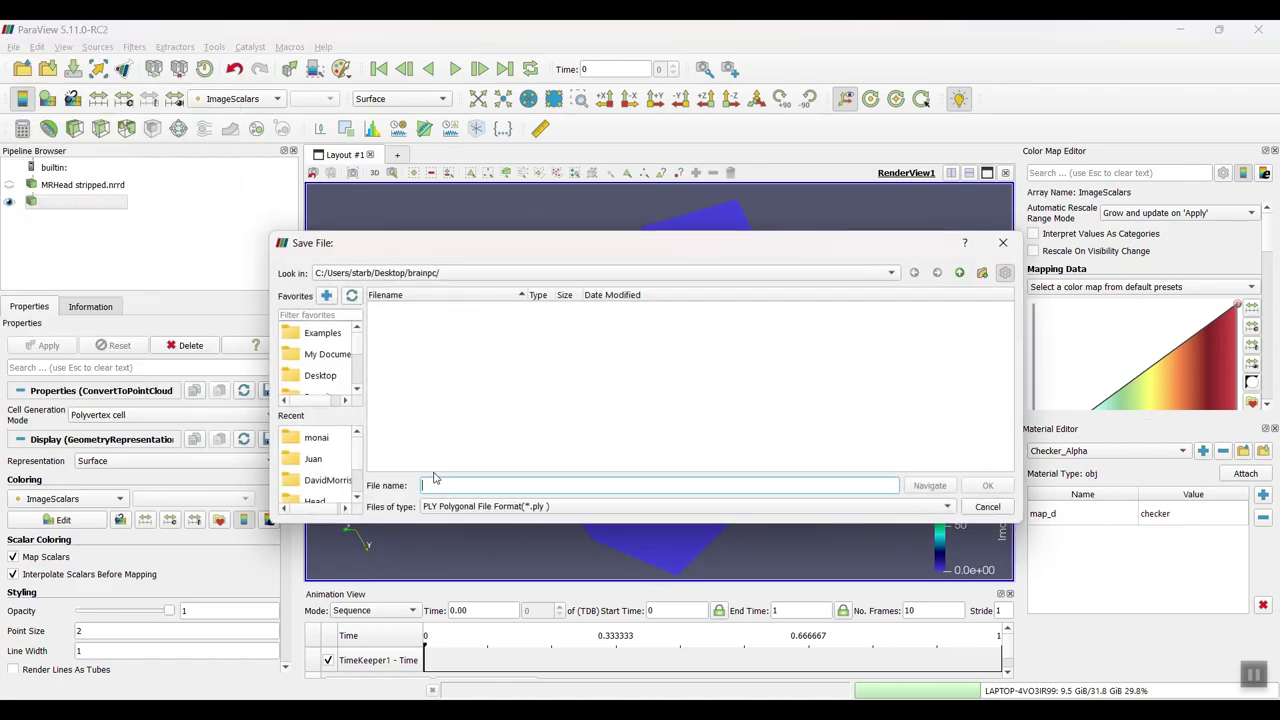
text(brainpc)
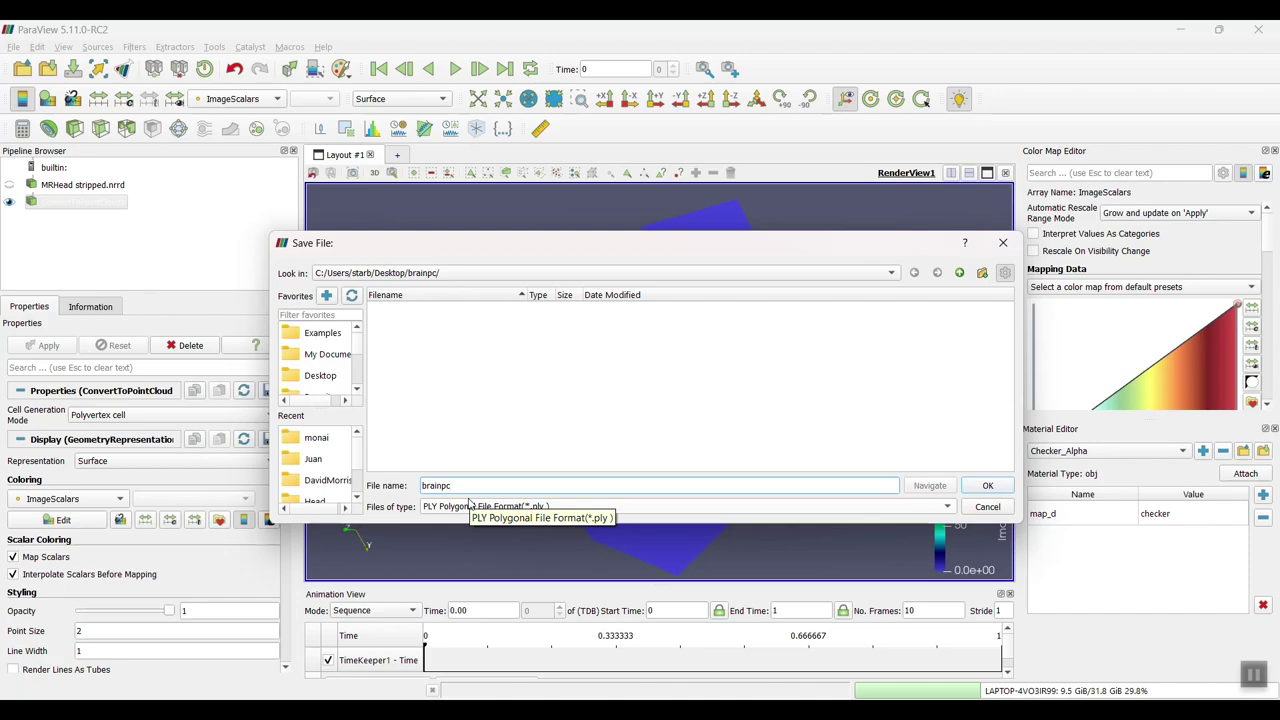
click(987, 485)
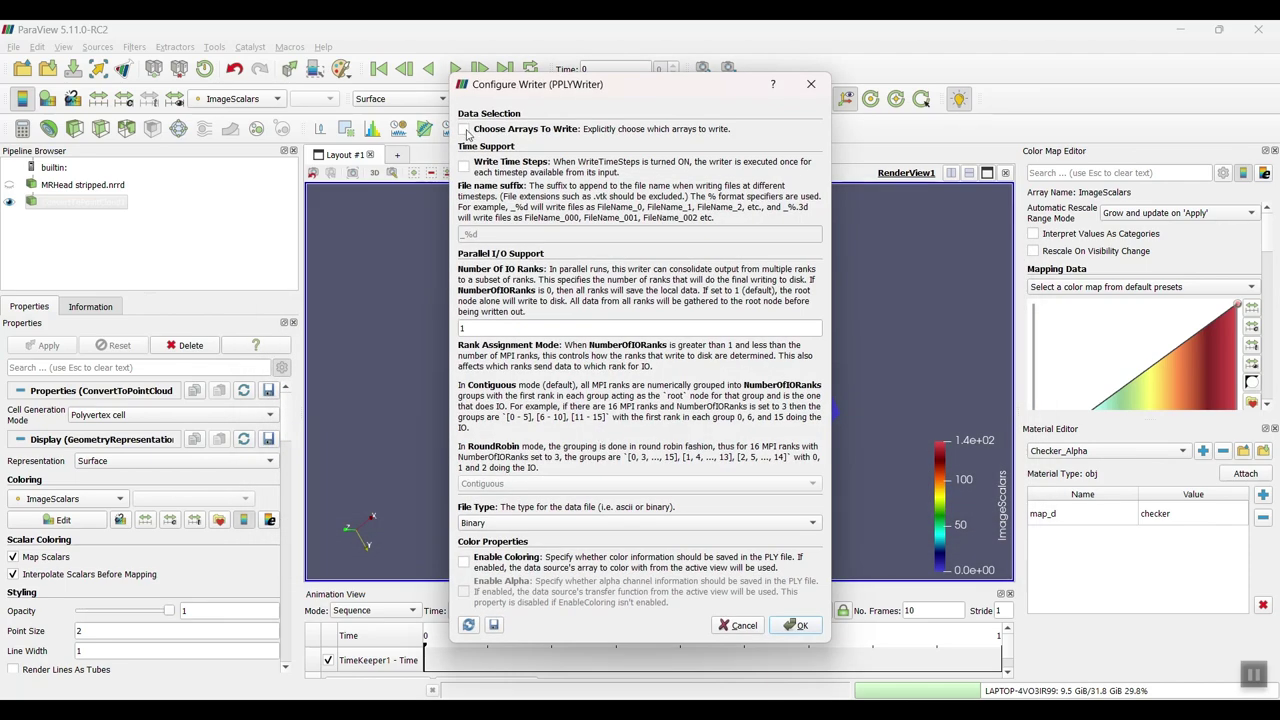
click(464, 562)
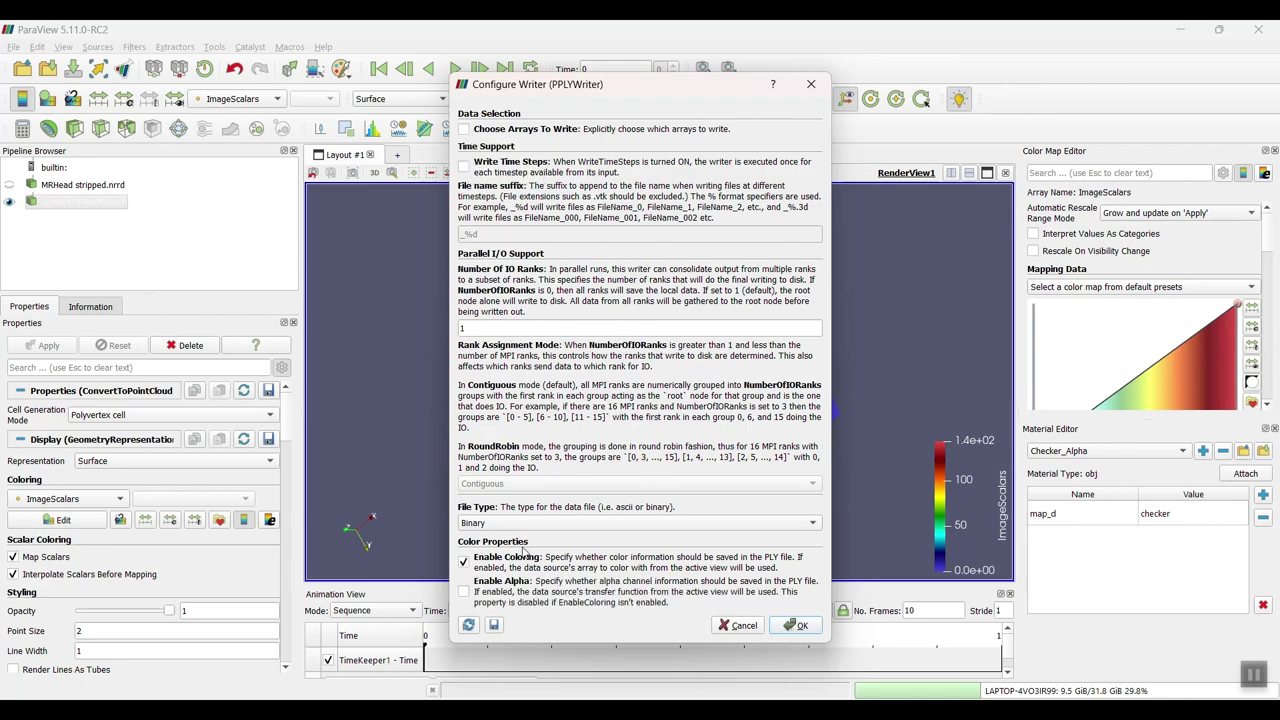
click(464, 593)
click(798, 625)
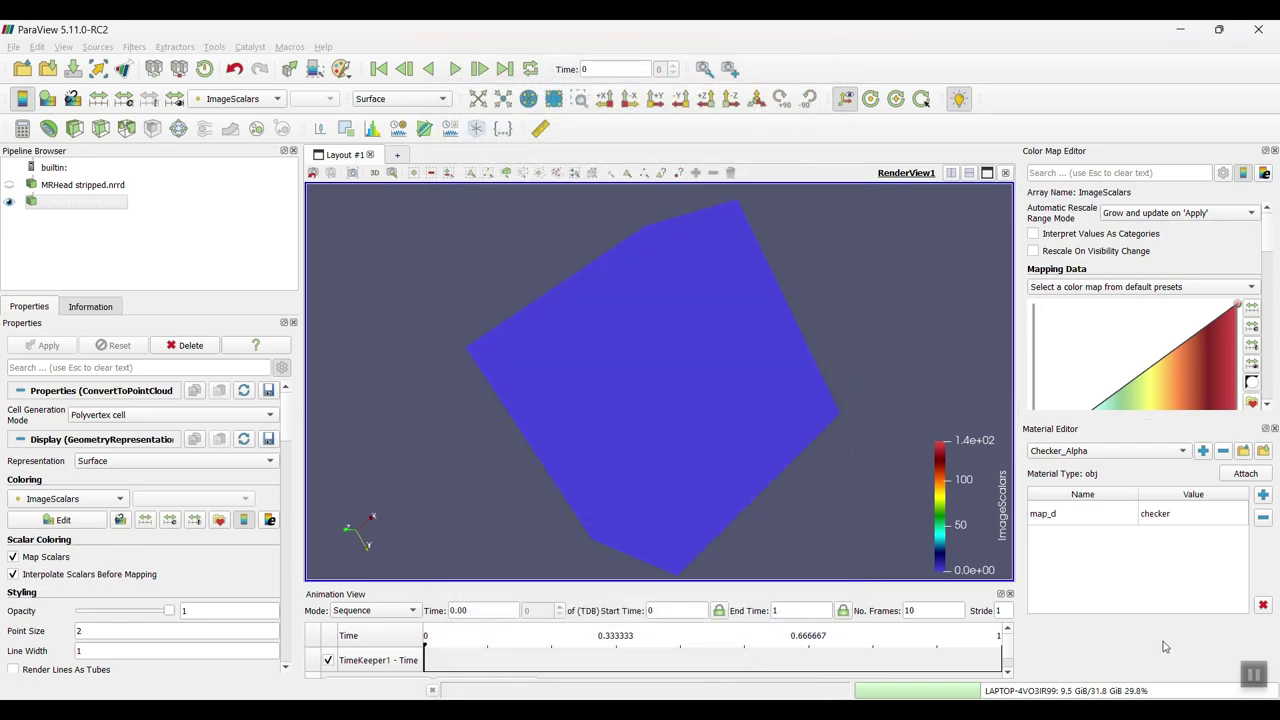
click(1255, 676)
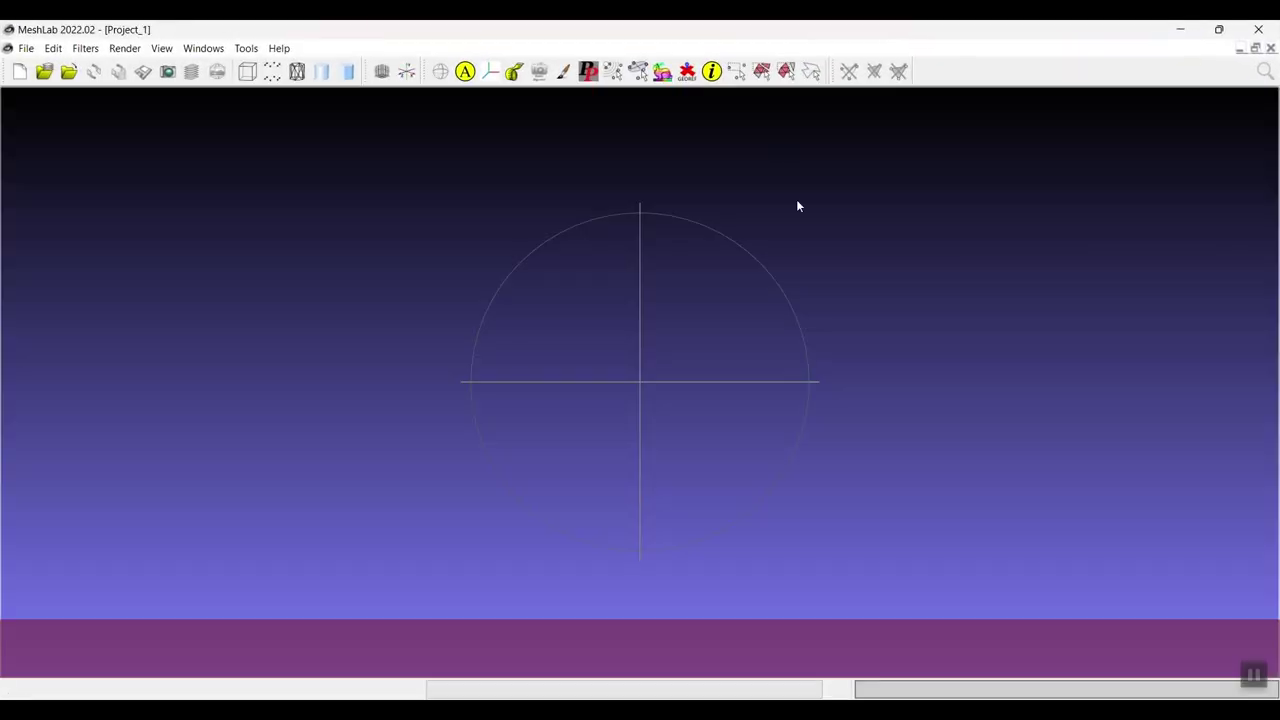
Place the MeshLab window and the brainpc folder window side by side
drag(408, 29, 663, 83)
click(115, 172)
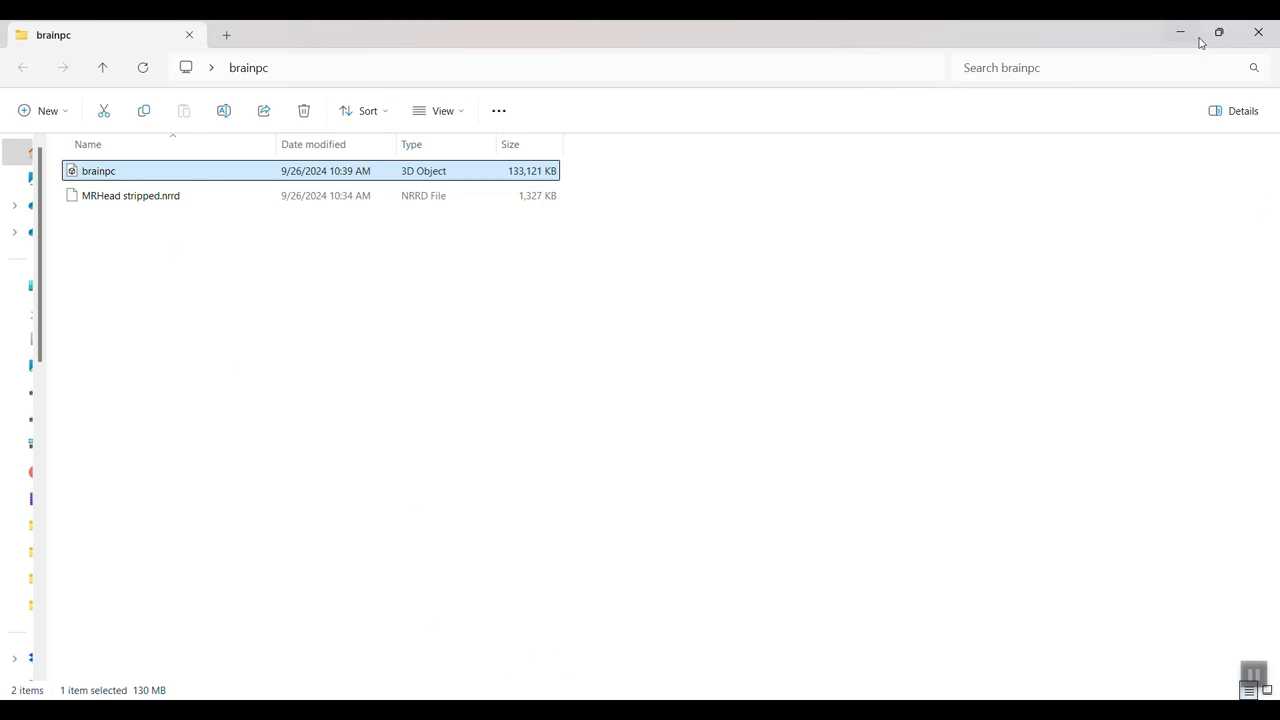
drag(1020, 43, 992, 66)
Drag brainpc.ply from the brainpc folder into MeshLab to load it
click(458, 72)
drag(458, 72, 324, 74)
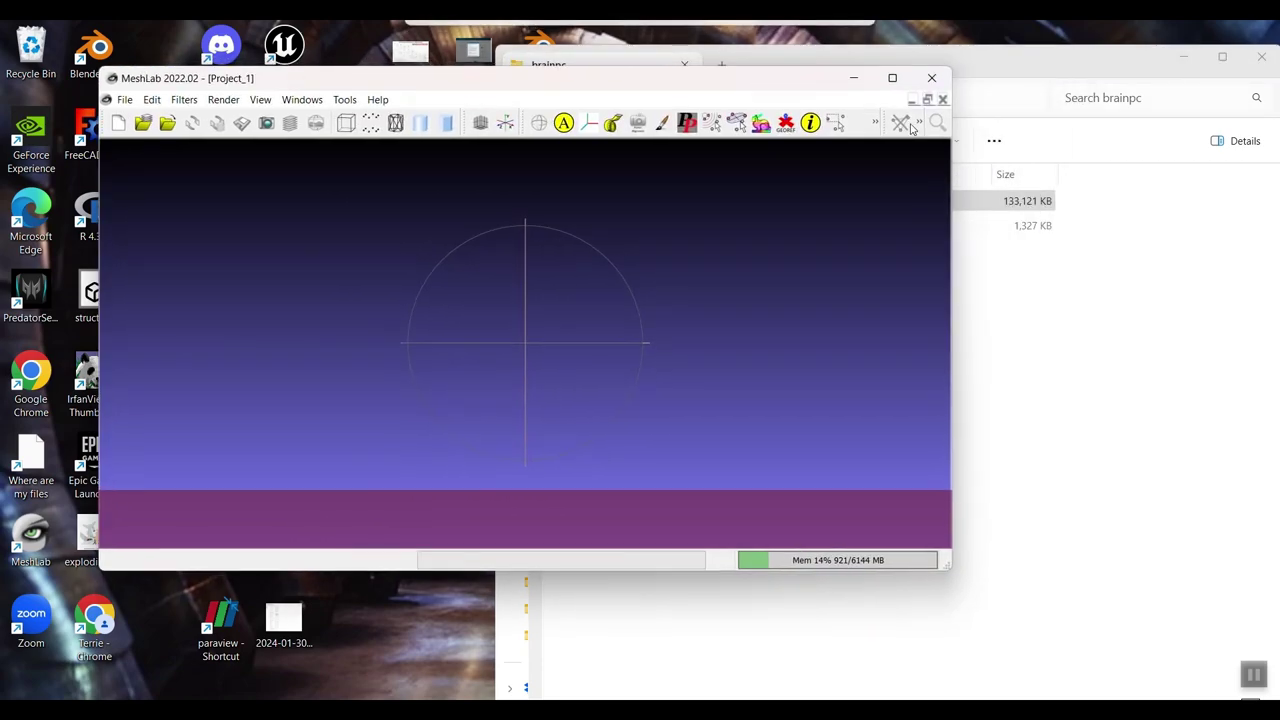
click(892, 75)
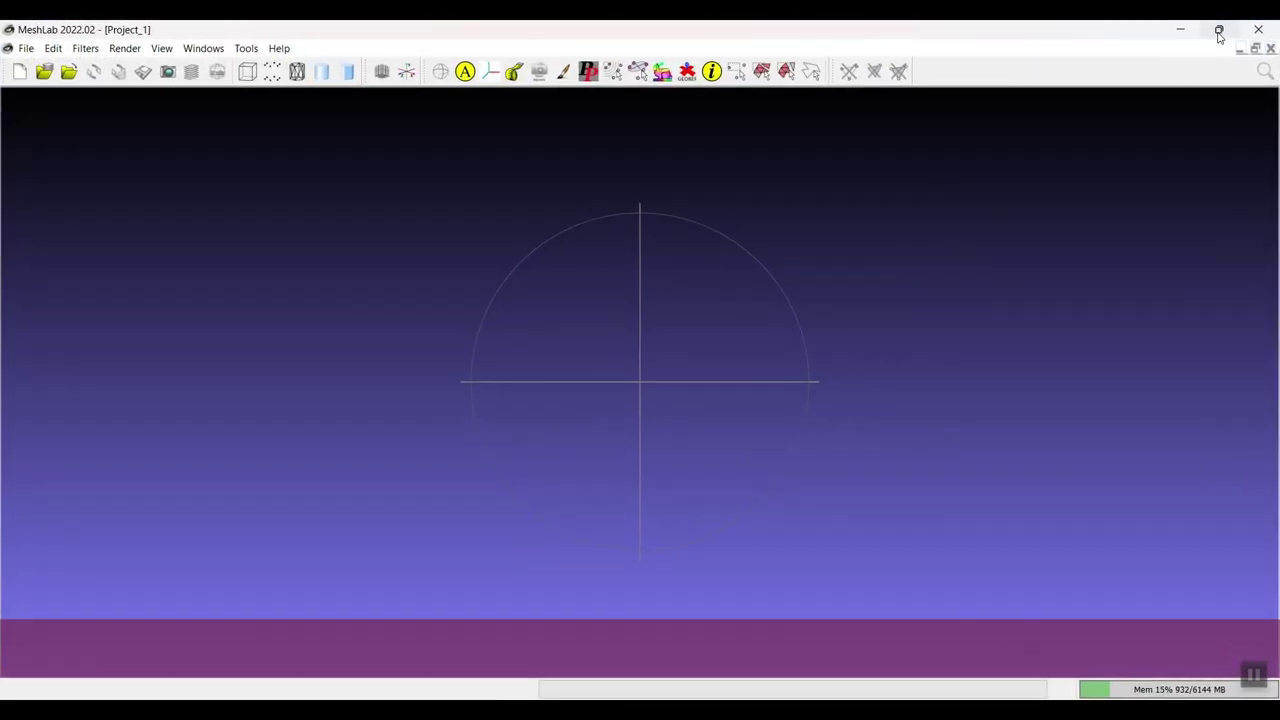
drag(1057, 37, 667, 89)
click(1108, 451)
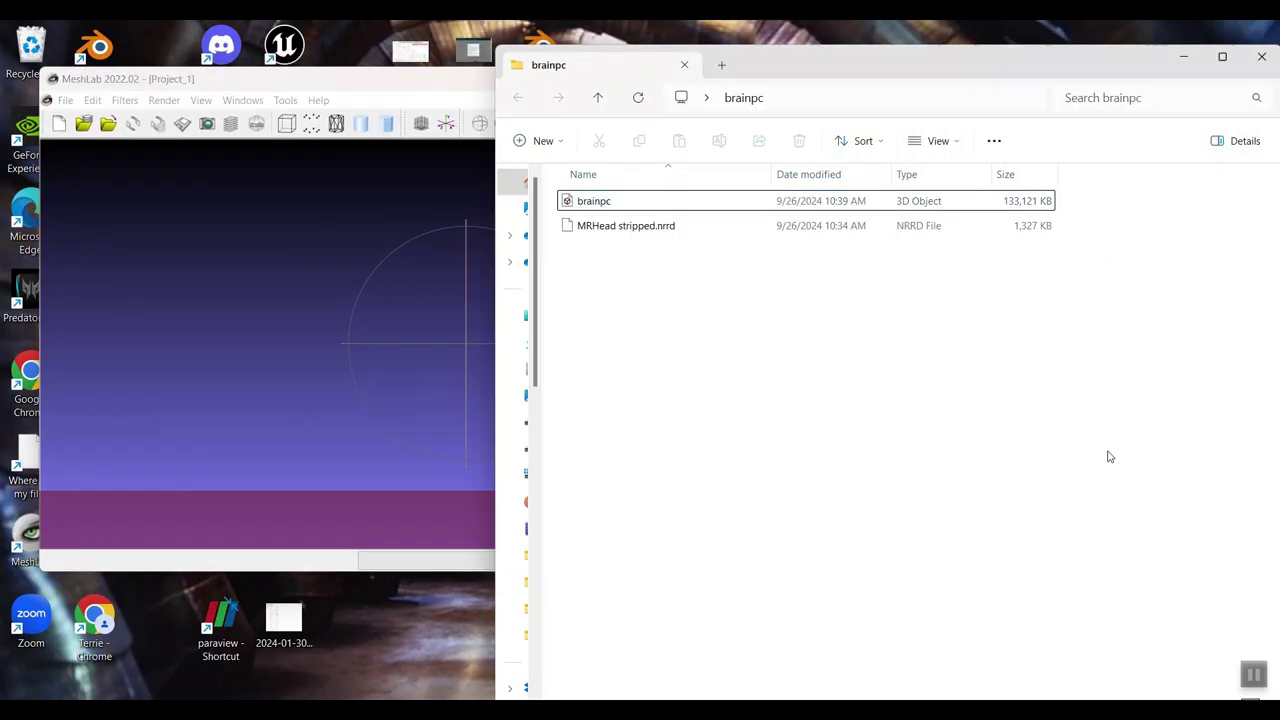
click(677, 203)
drag(628, 203, 254, 280)
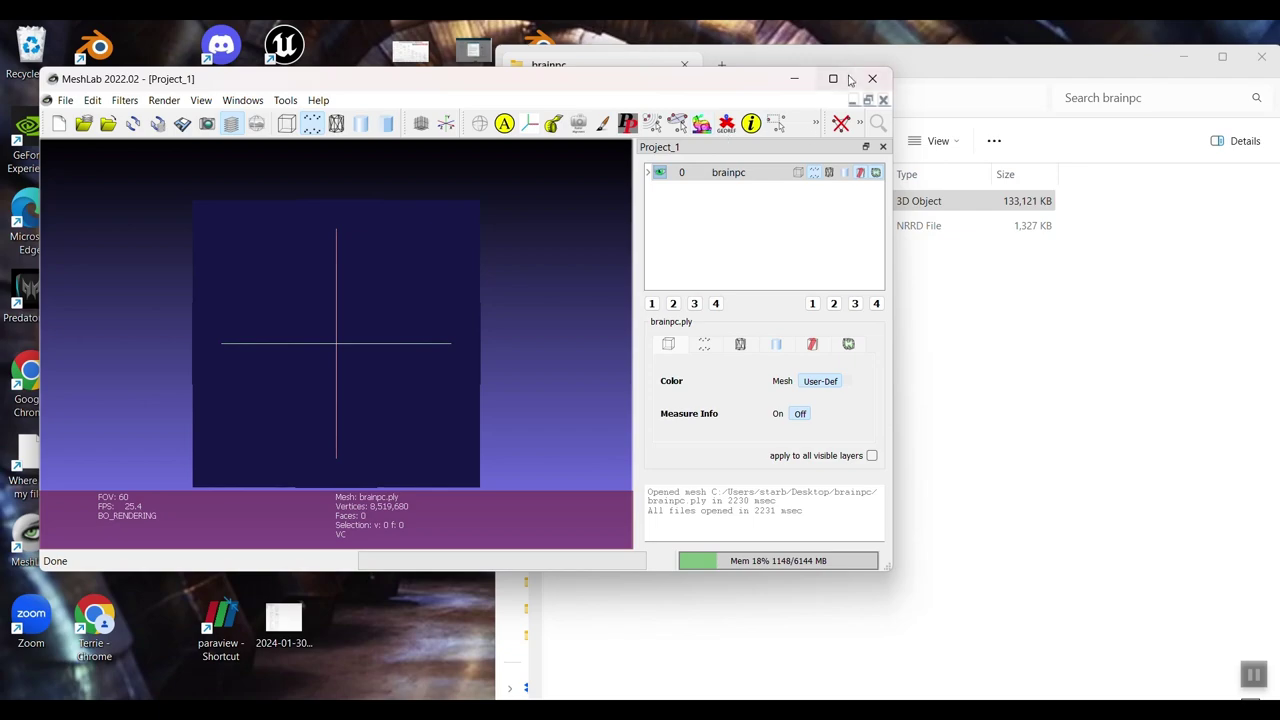
Maximize MeshLab, rotate and zoom around the 8,519,680-vertex cloud, and enable Get Info
click(836, 78)
scroll(714, 451, up, 2)
drag(714, 451, 725, 556)
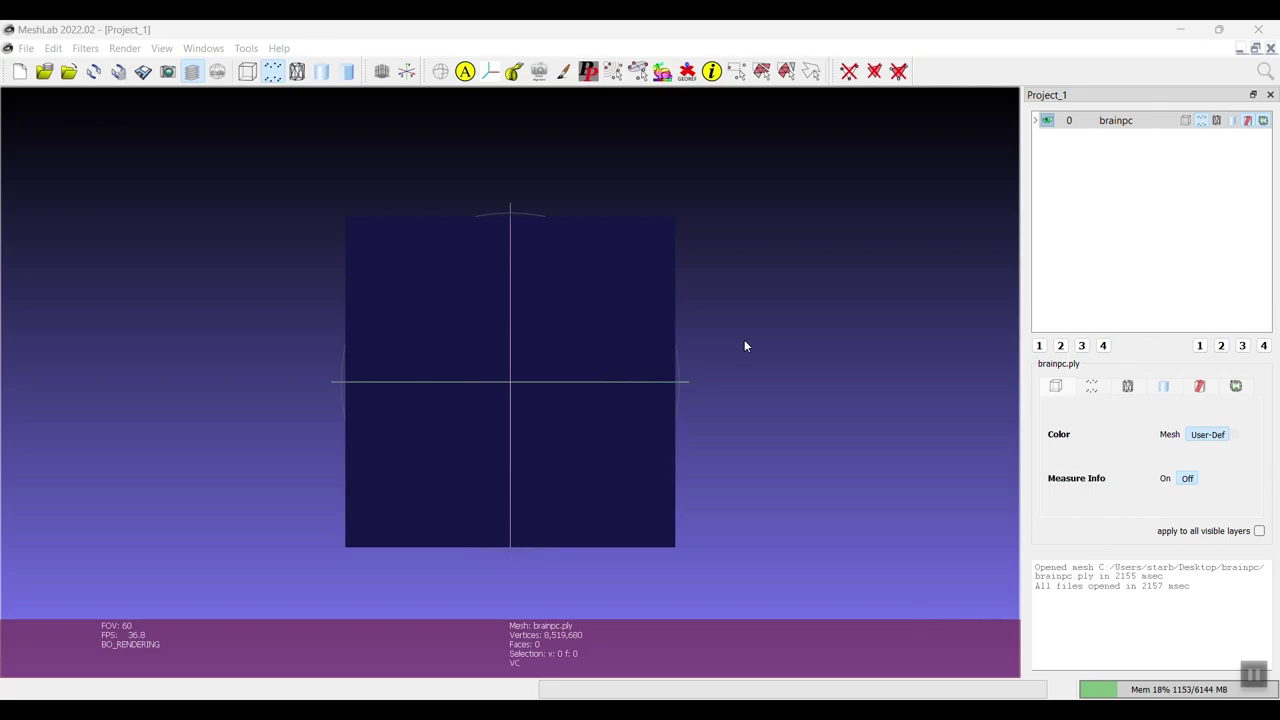
scroll(744, 339, up, 3)
scroll(756, 332, up, 2)
scroll(873, 270, up, 2)
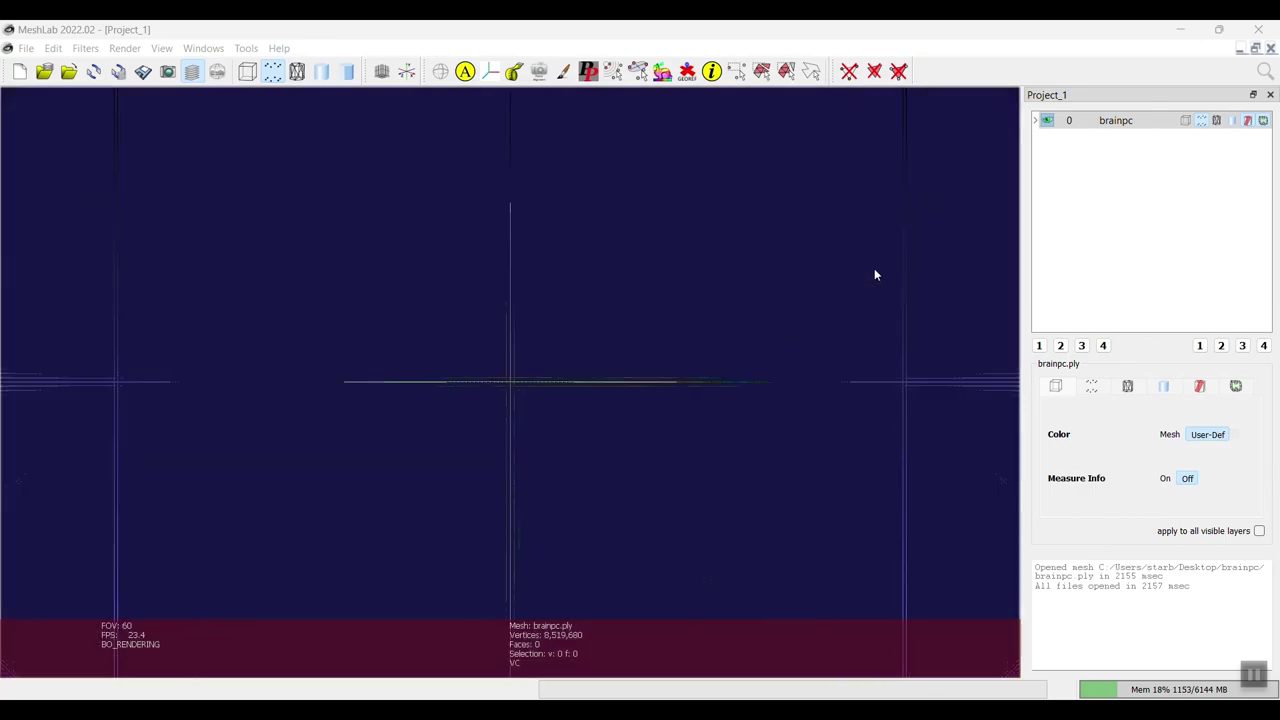
scroll(875, 274, down, 4)
scroll(875, 270, down, 1)
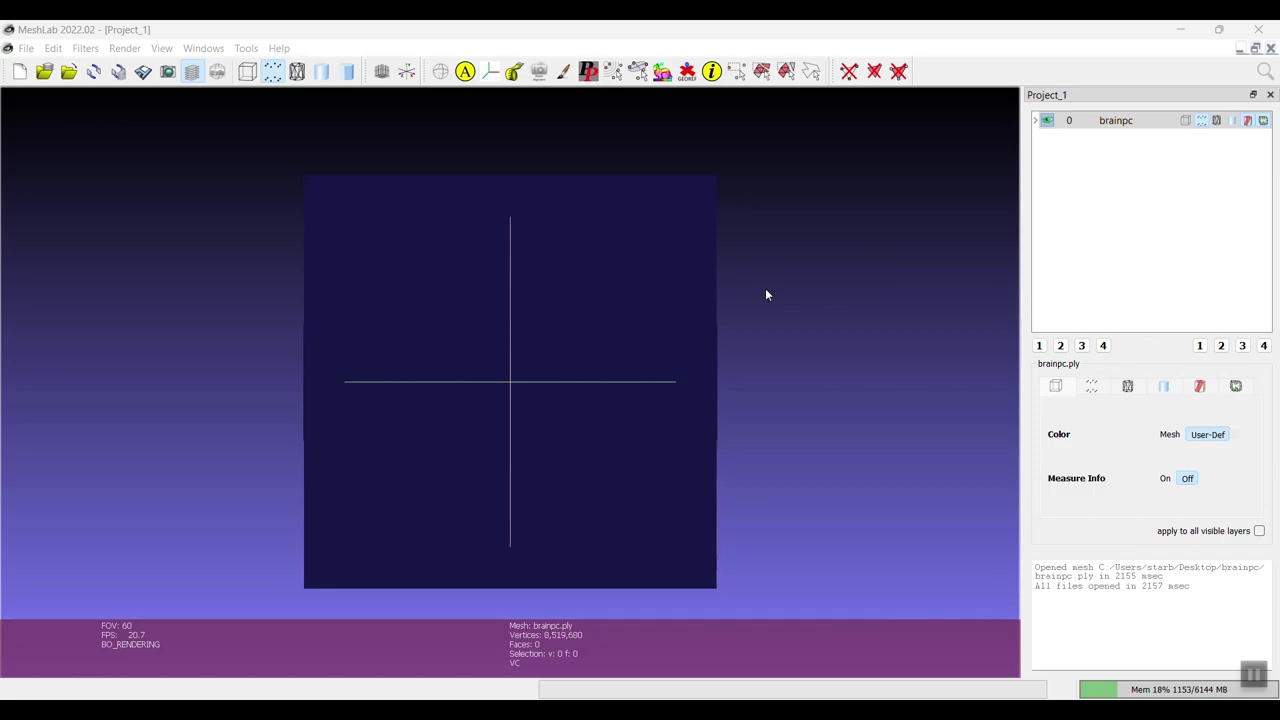
scroll(765, 291, up, 2)
drag(866, 274, 736, 310)
scroll(756, 309, up, 2)
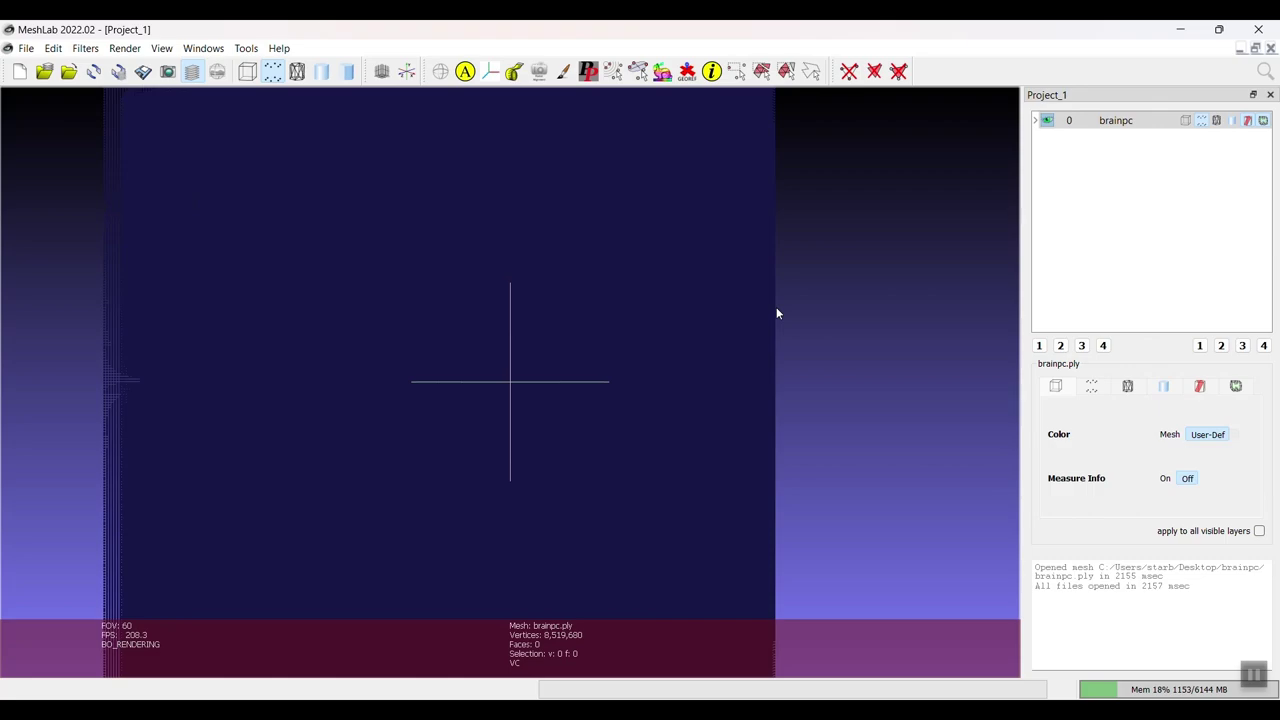
scroll(777, 311, up, 1)
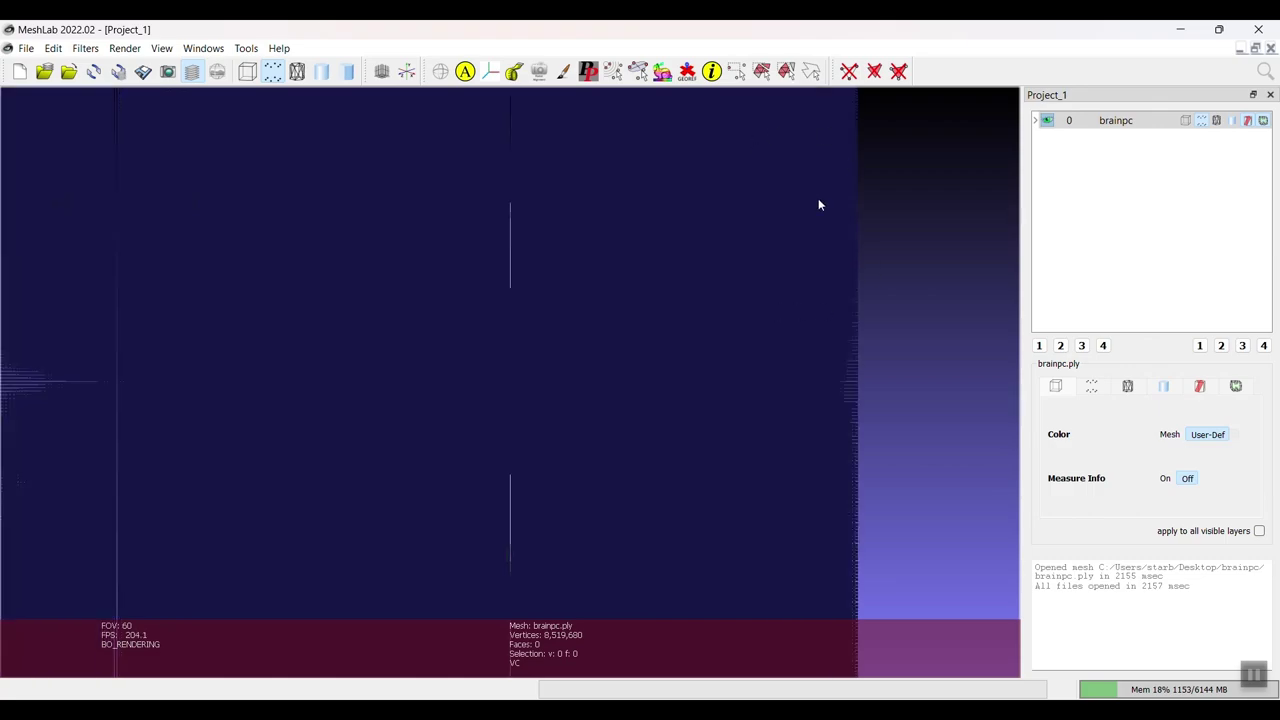
scroll(736, 164, up, 1)
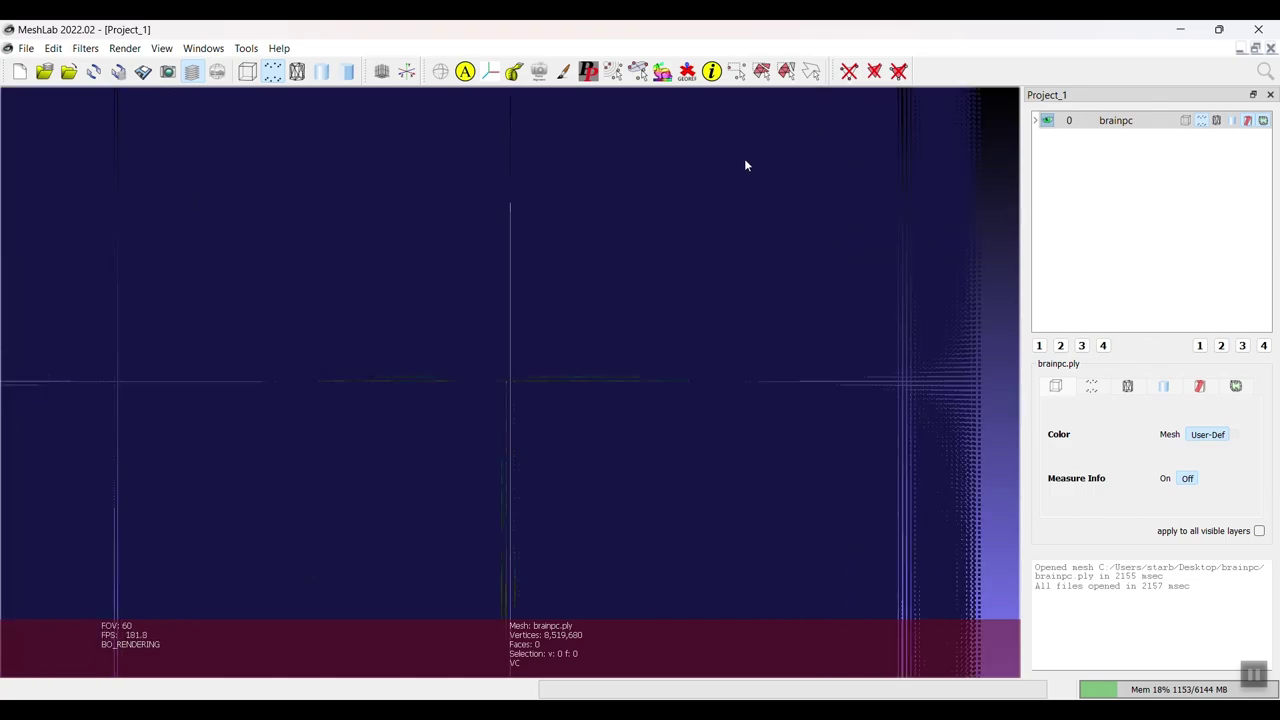
click(712, 72)
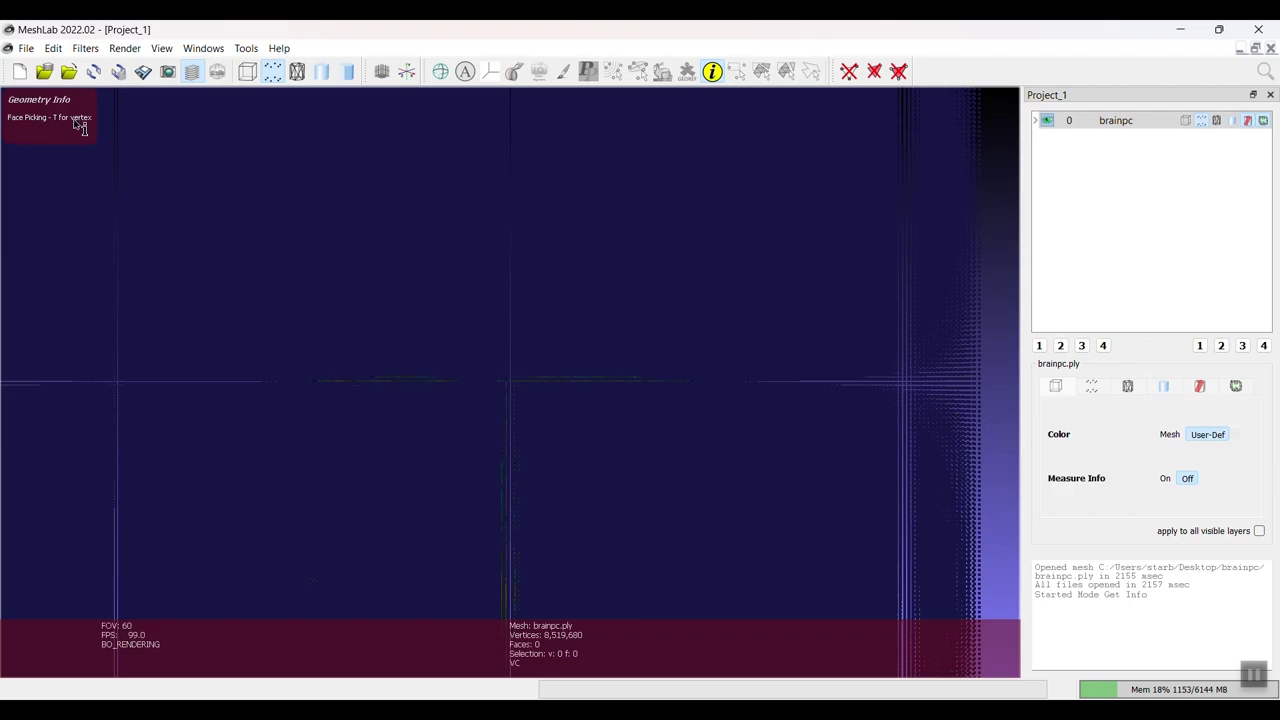
Switch to vertex picking and sample eight background points, reading colour 71 71 219
key(t)
click(971, 365)
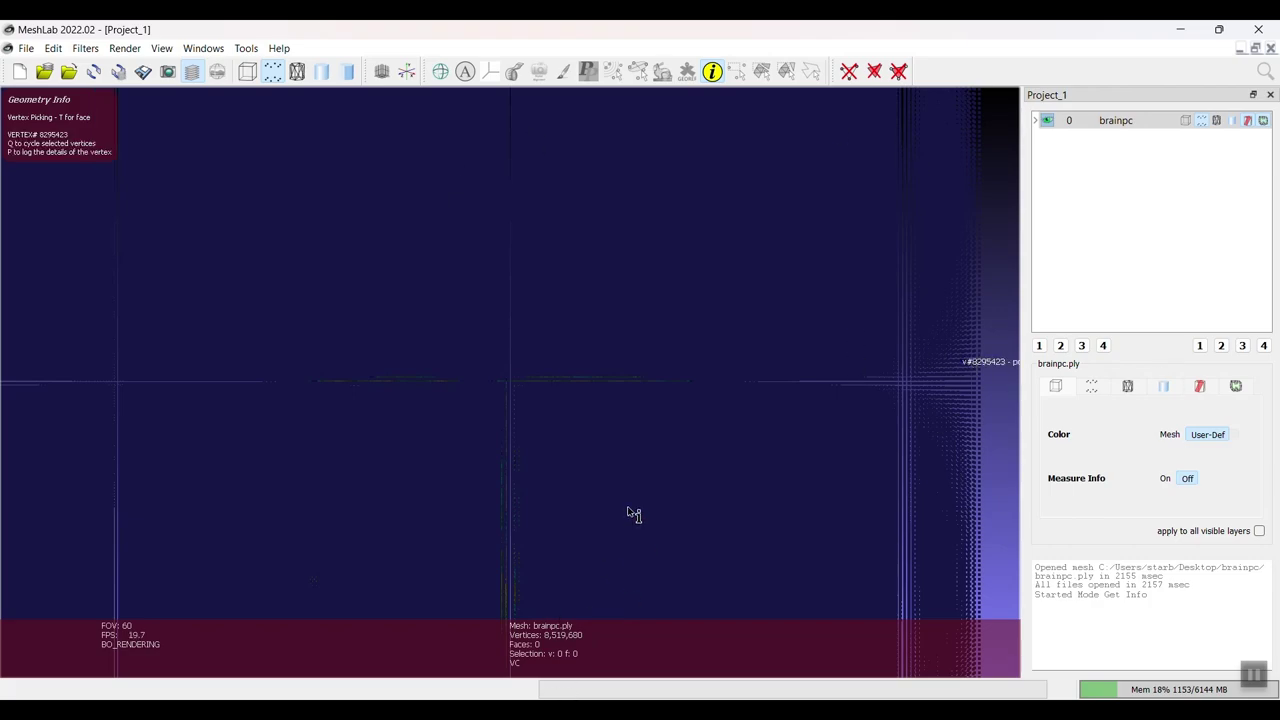
click(964, 504)
click(398, 381)
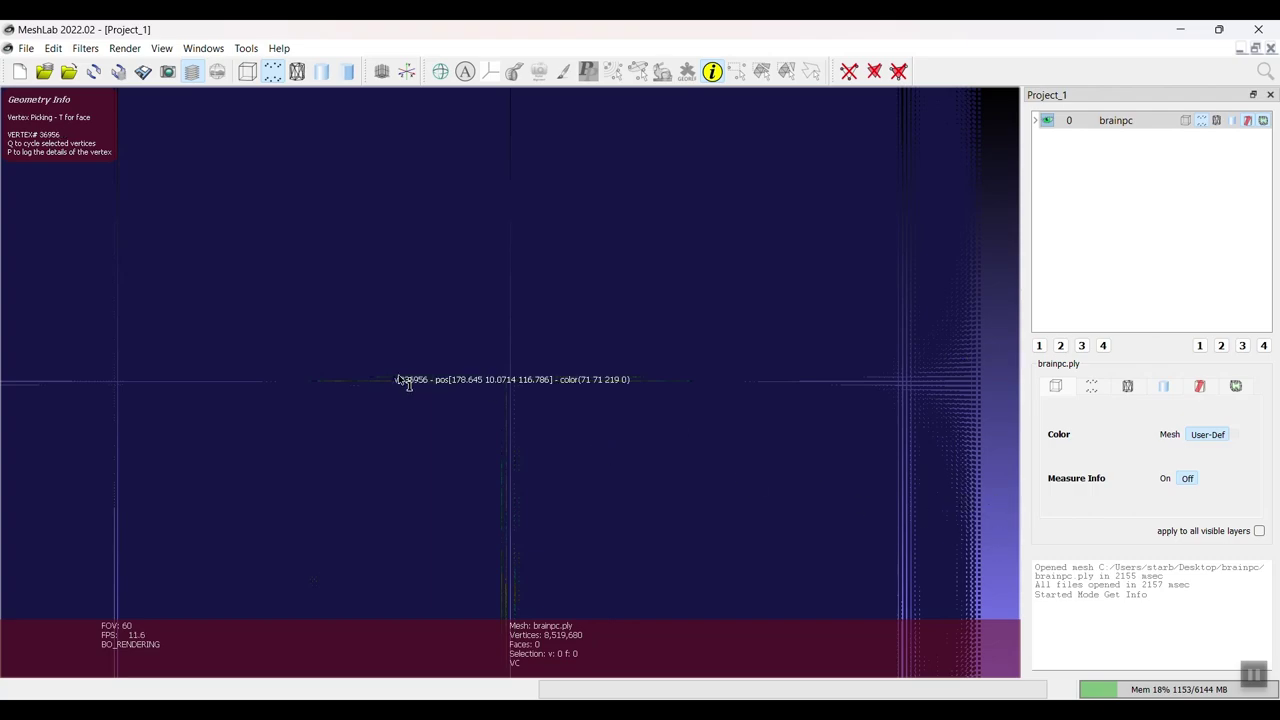
click(404, 409)
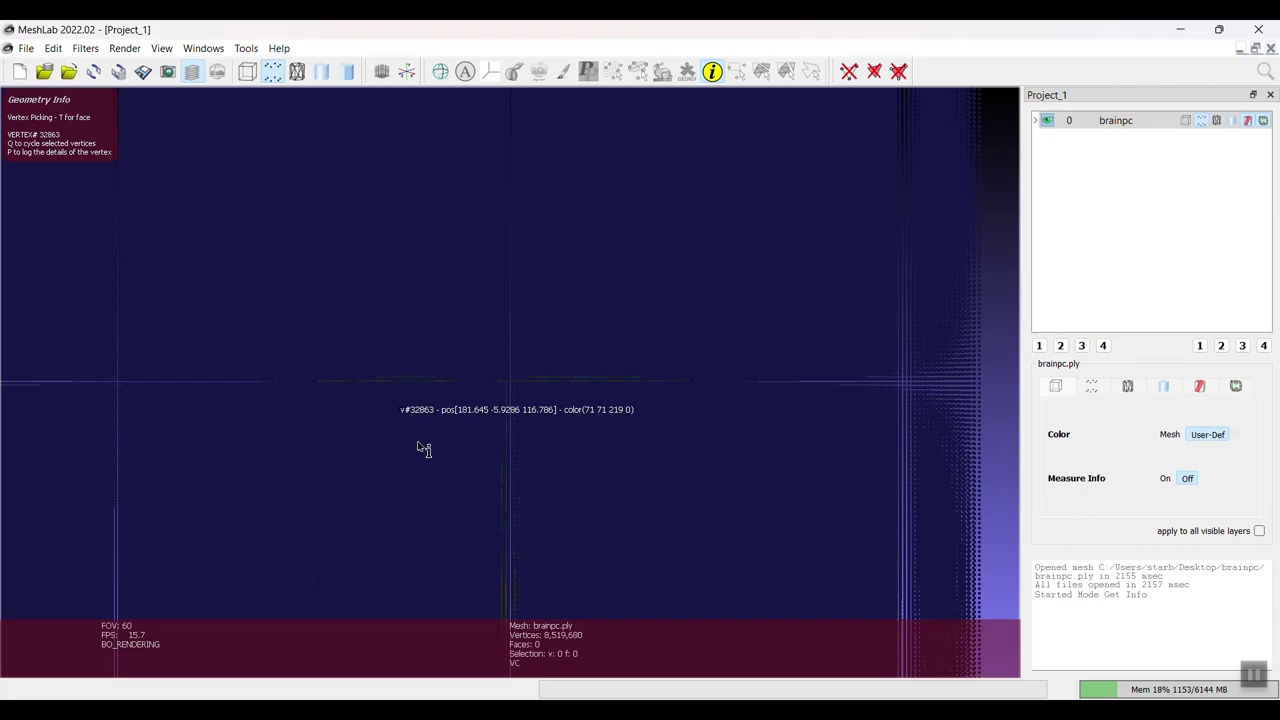
click(418, 444)
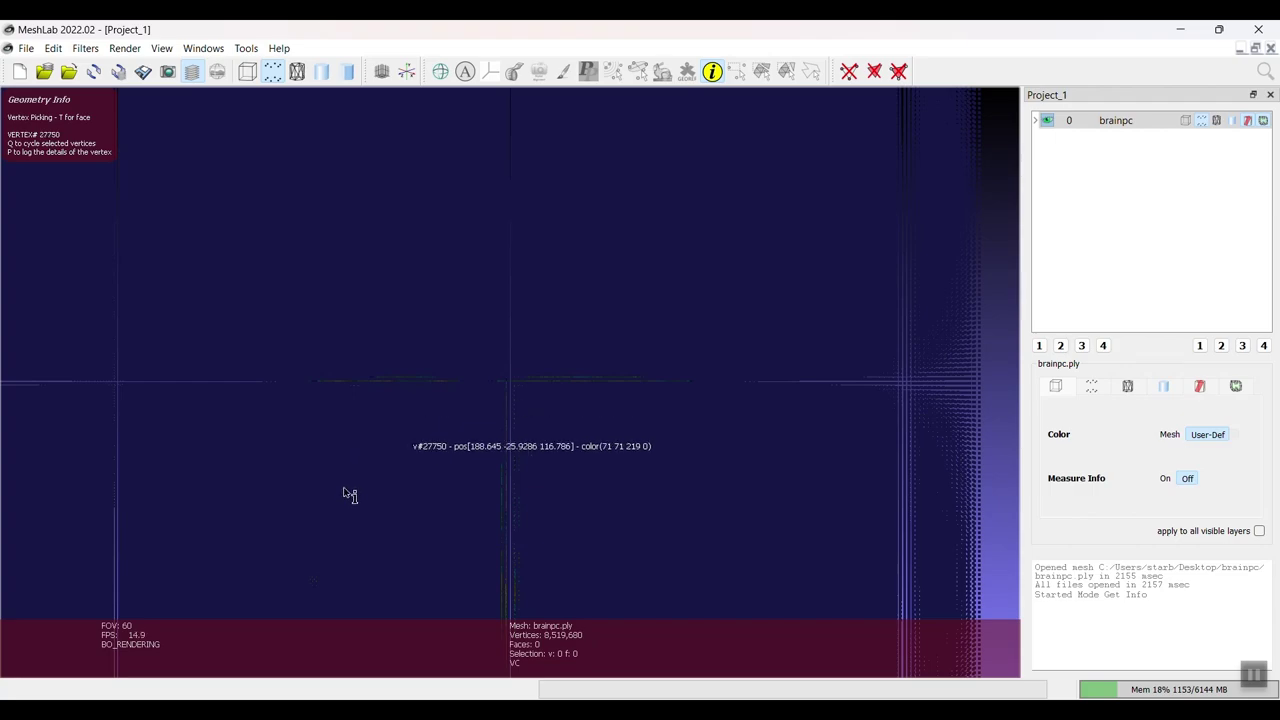
click(454, 281)
click(672, 355)
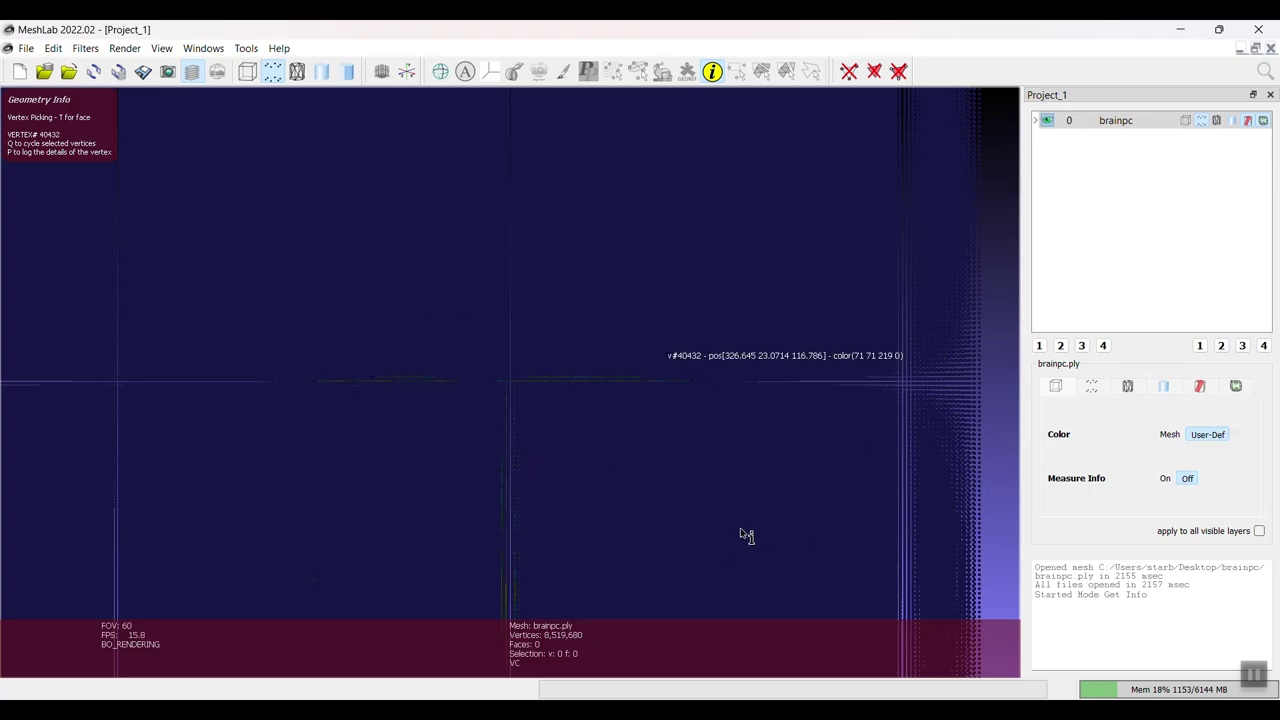
click(750, 502)
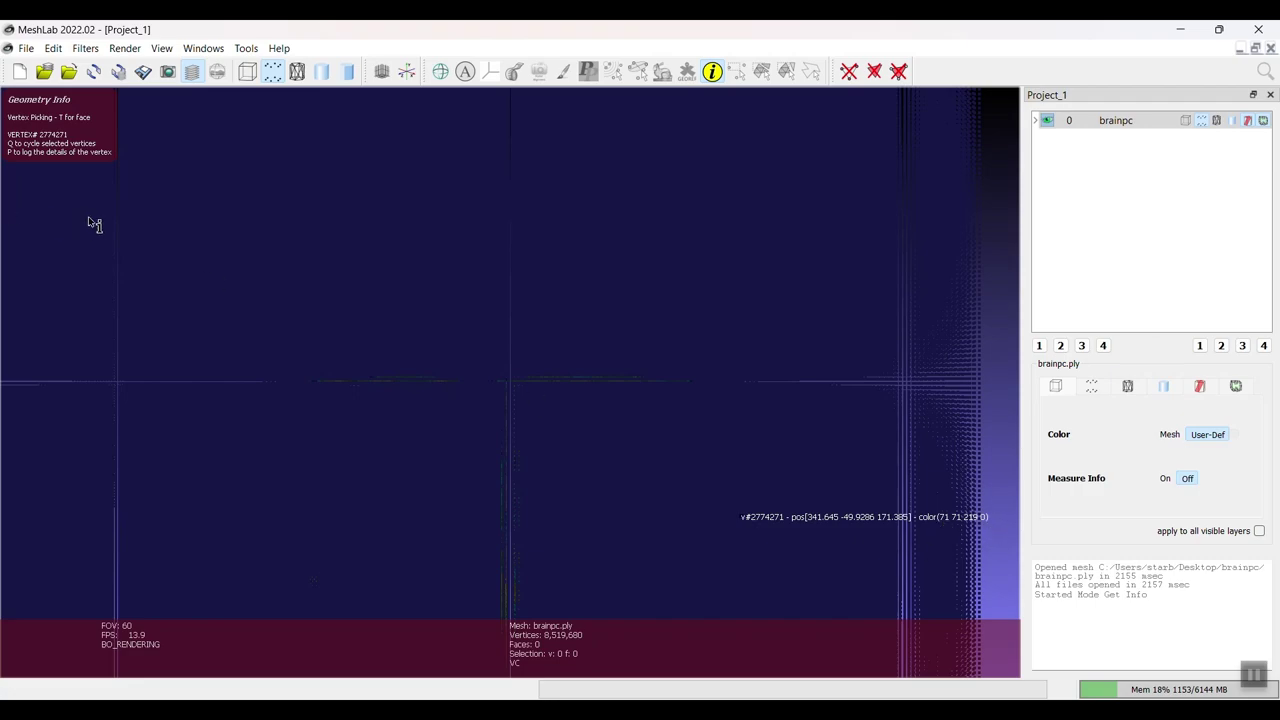
Open Select Faces by Color in RGB space with target colour 71 71 219 (#4747db)
click(713, 80)
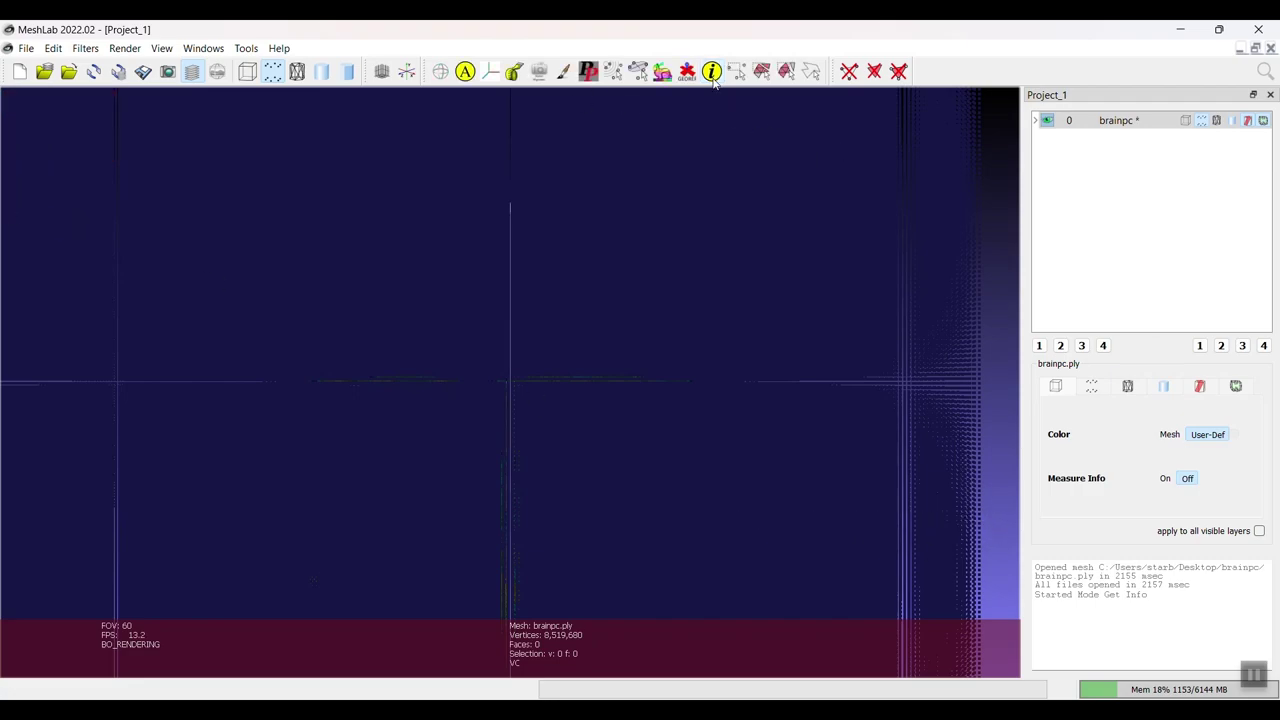
click(87, 50)
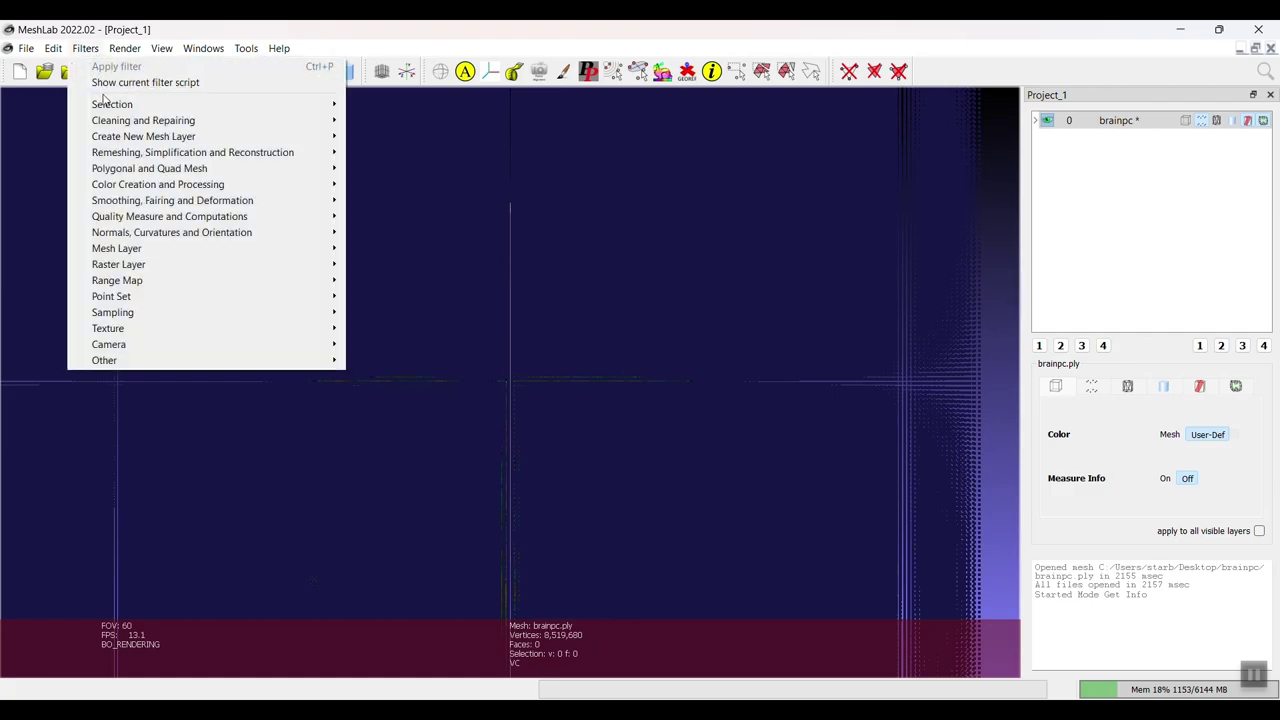
mouse_move(140, 106)
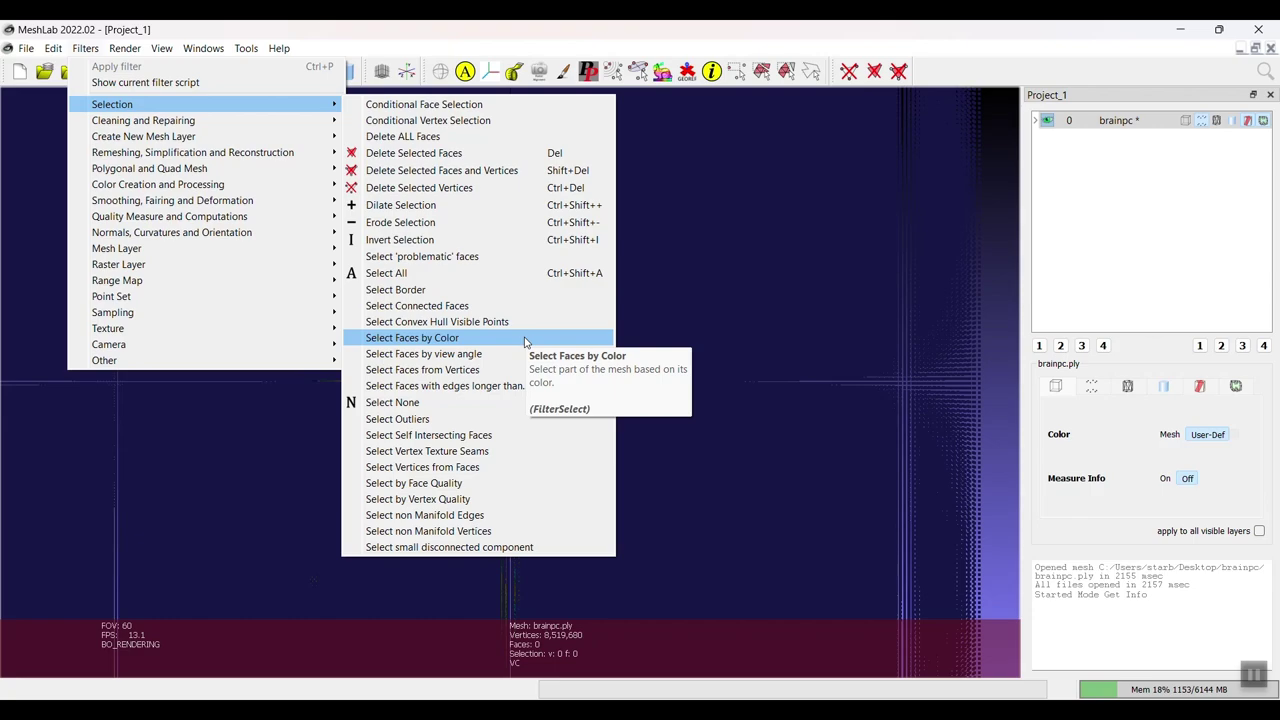
click(524, 339)
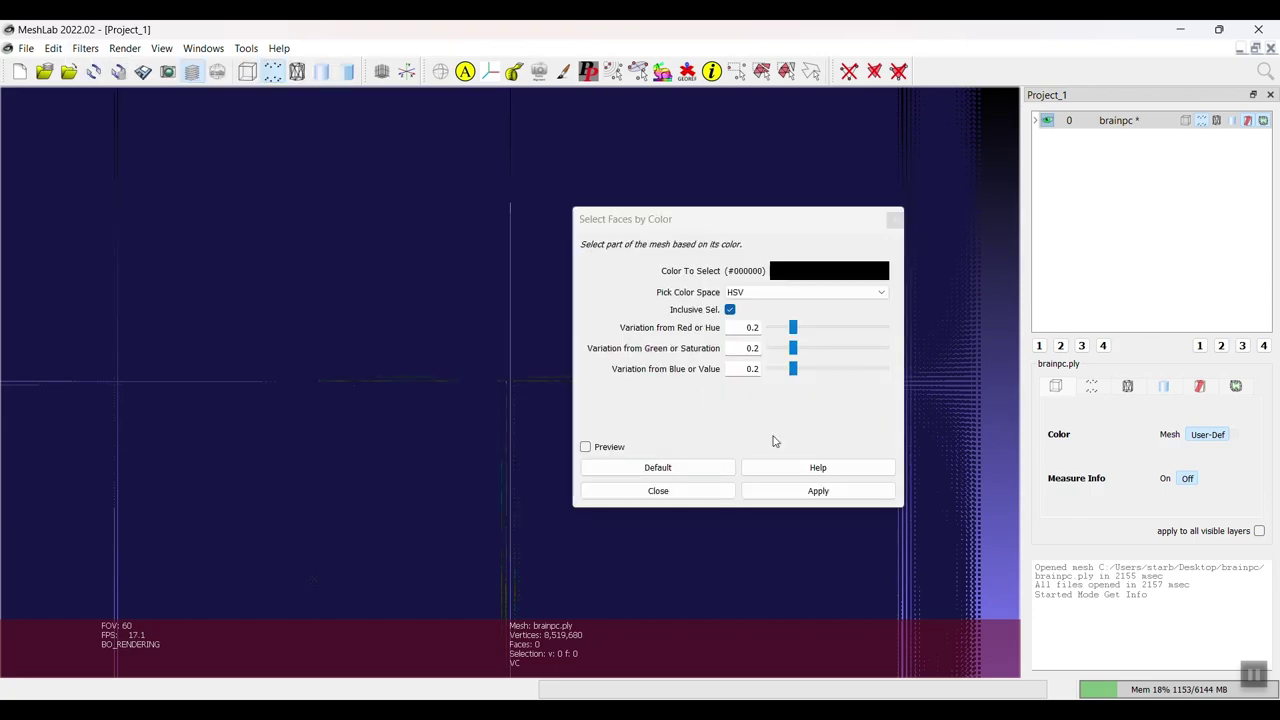
click(740, 293)
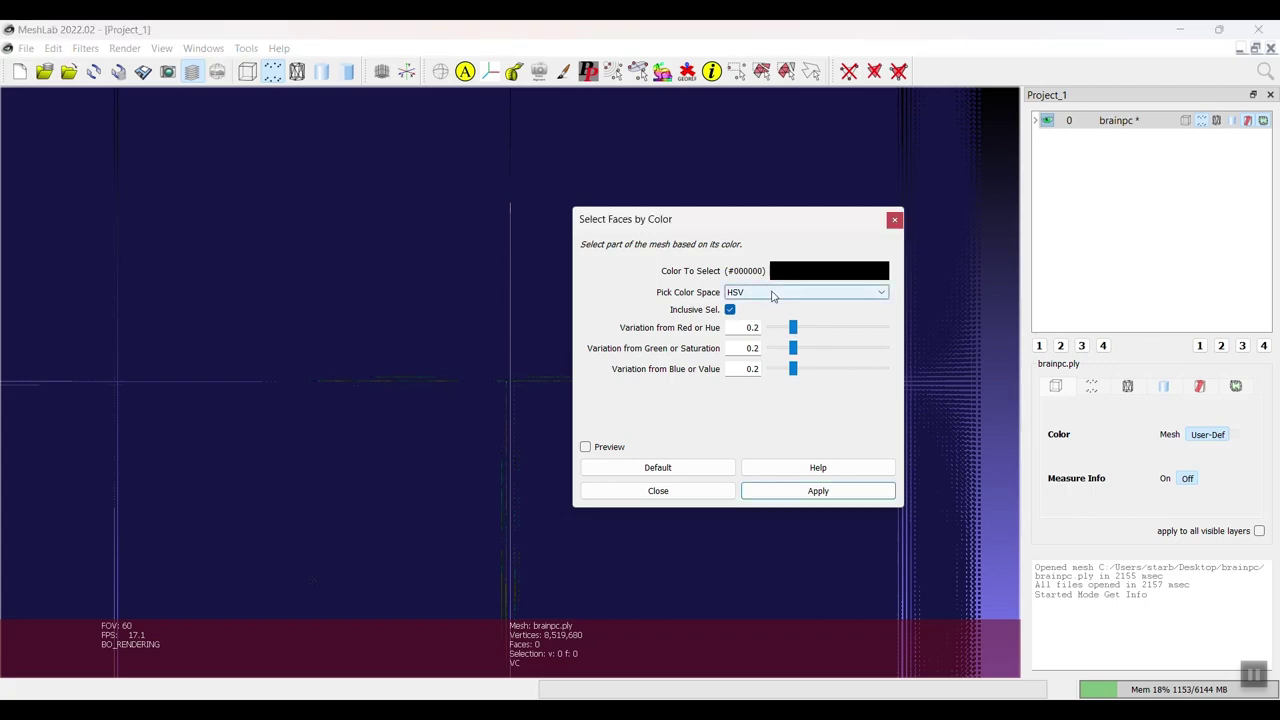
click(746, 316)
click(791, 270)
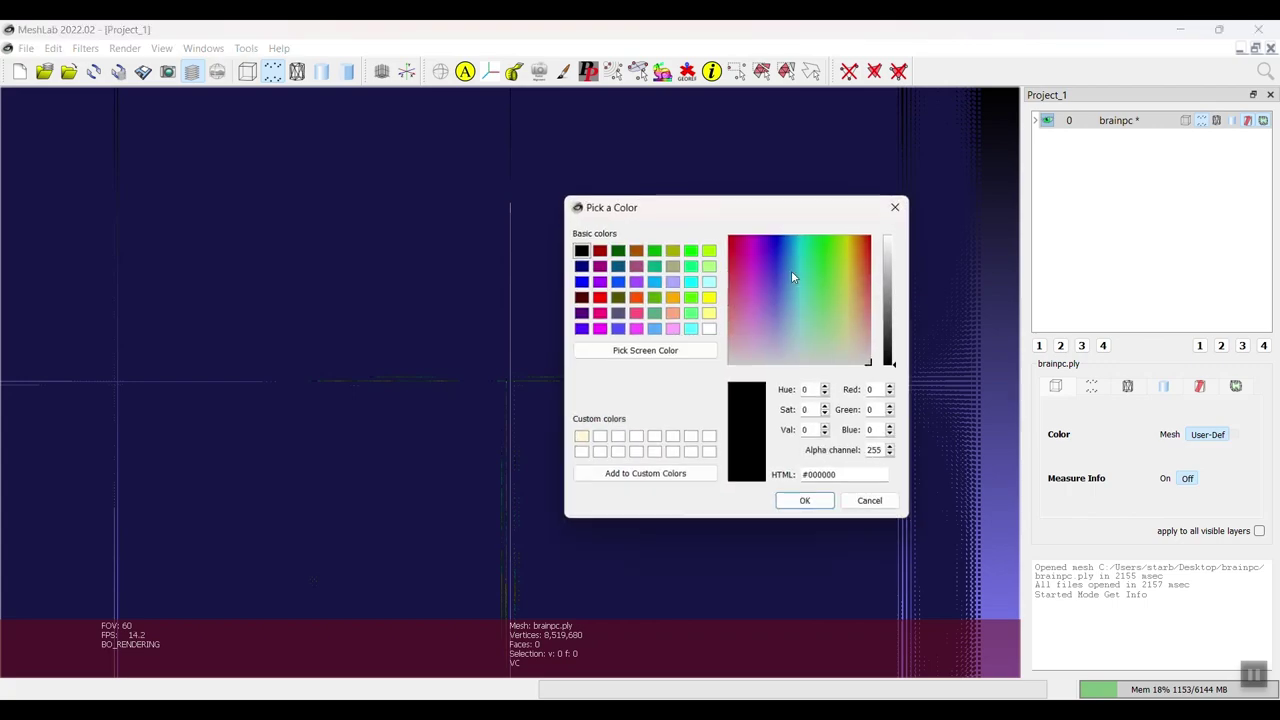
double_click(875, 390)
text(71)
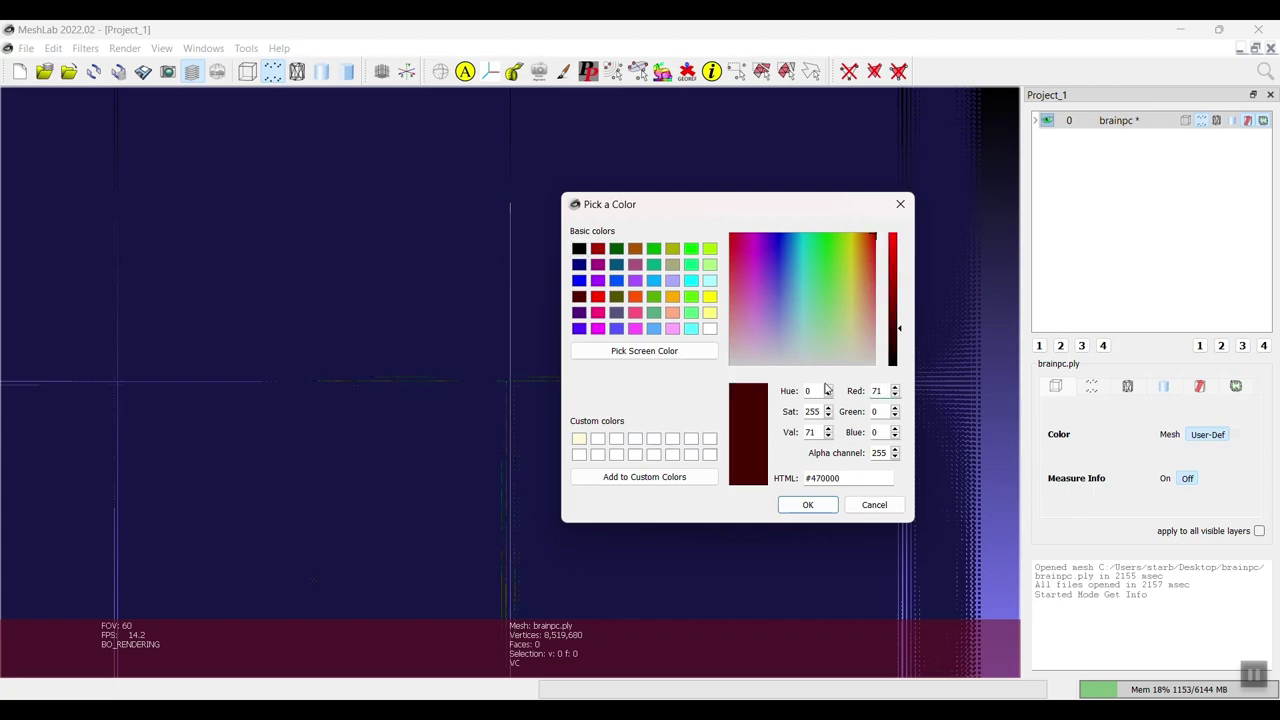
text(71)
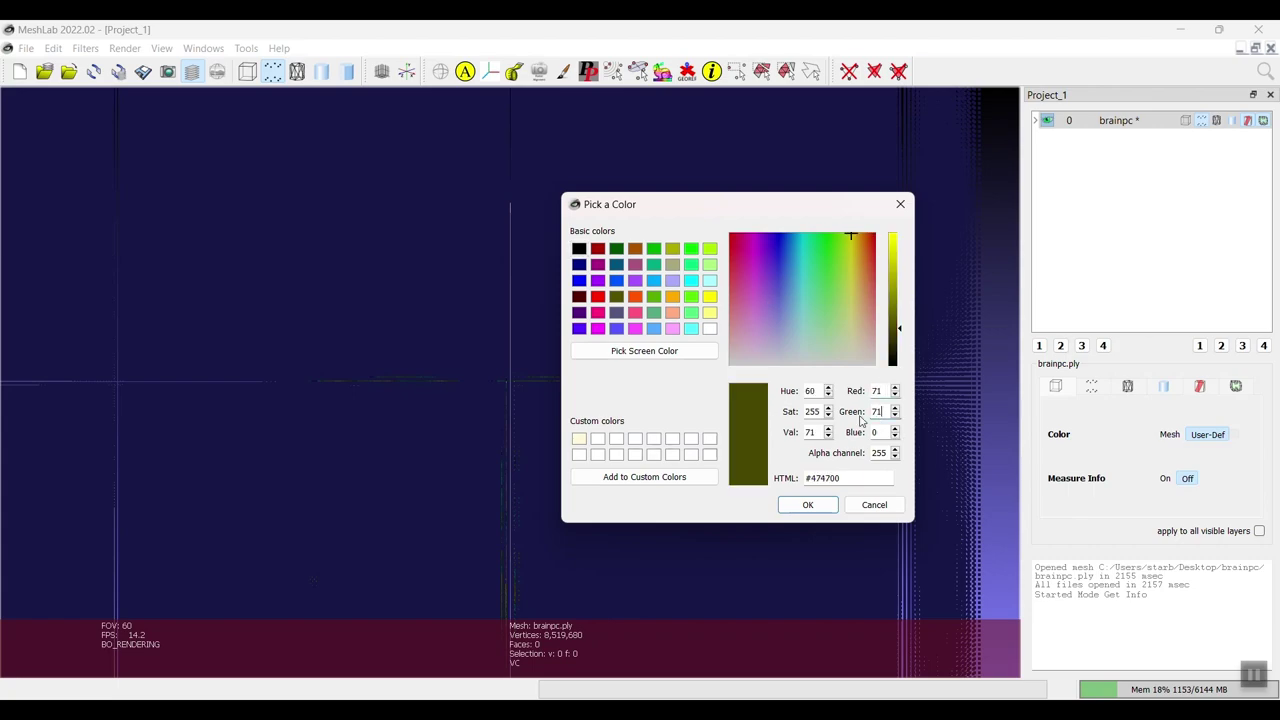
text(219)
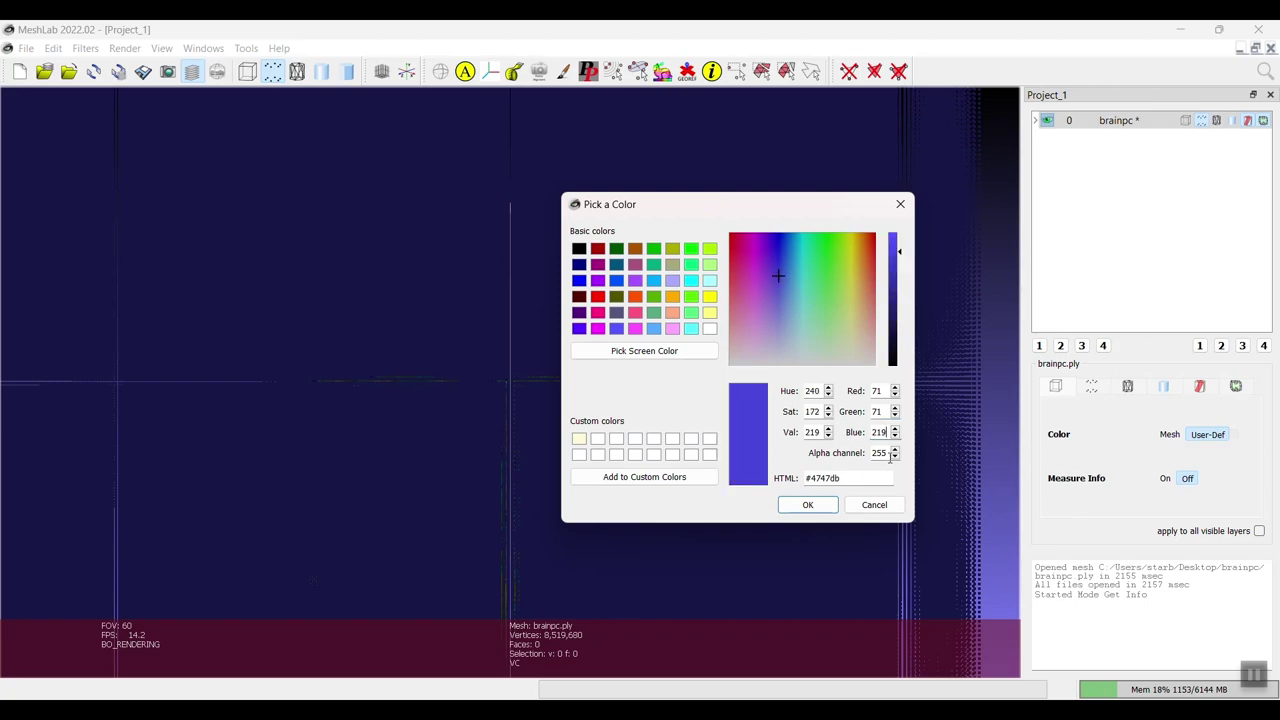
key(Tab)
click(809, 505)
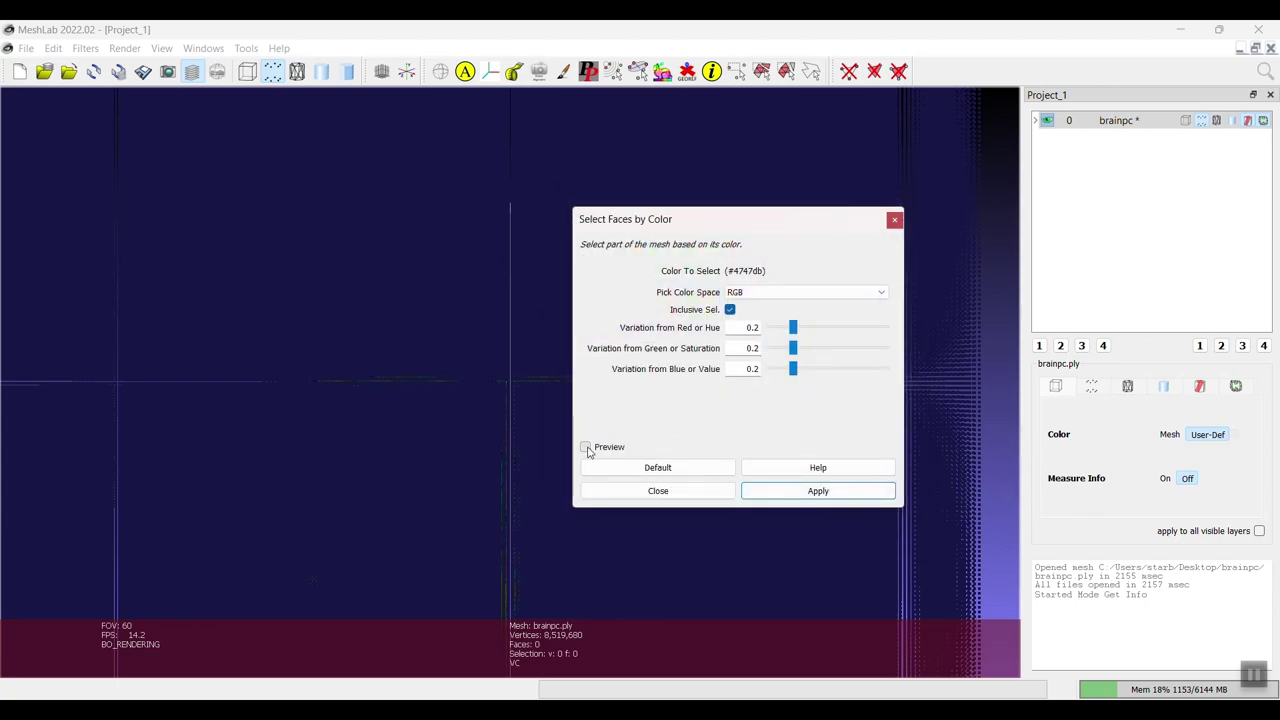
Select matching points with 0 variation and delete the 7,267,808 blue background vertices
click(585, 447)
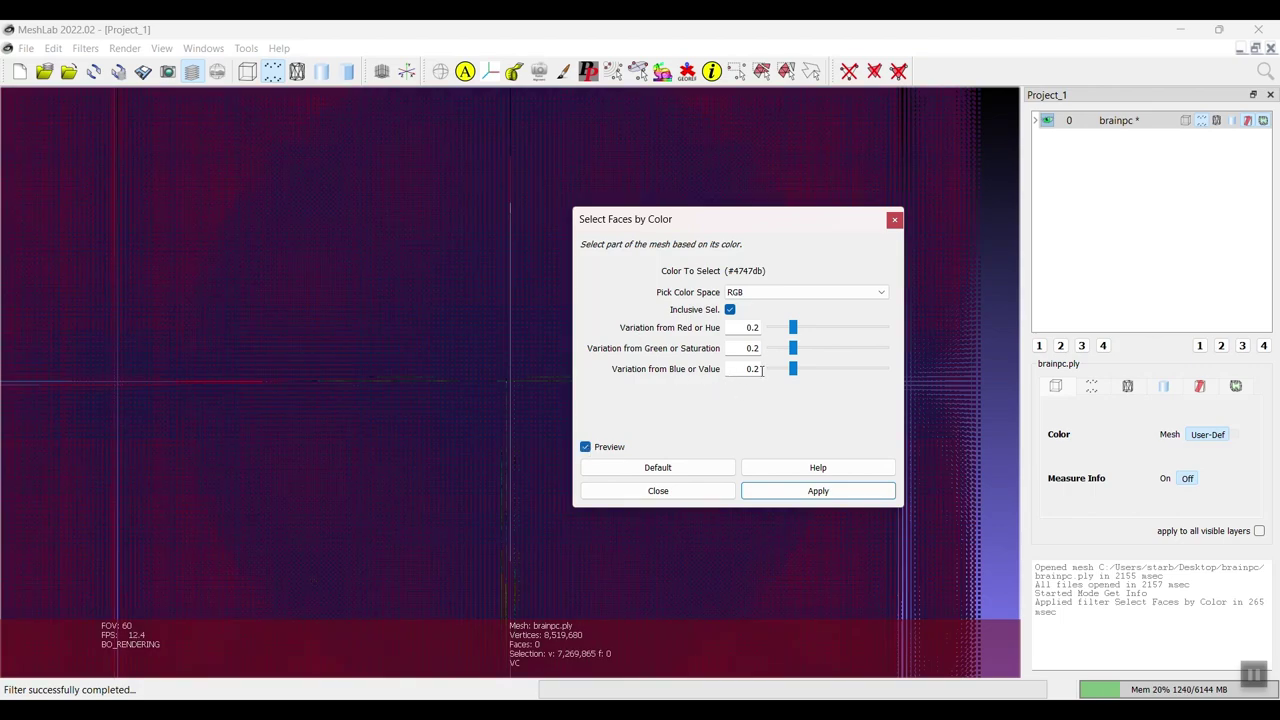
drag(793, 328, 753, 368)
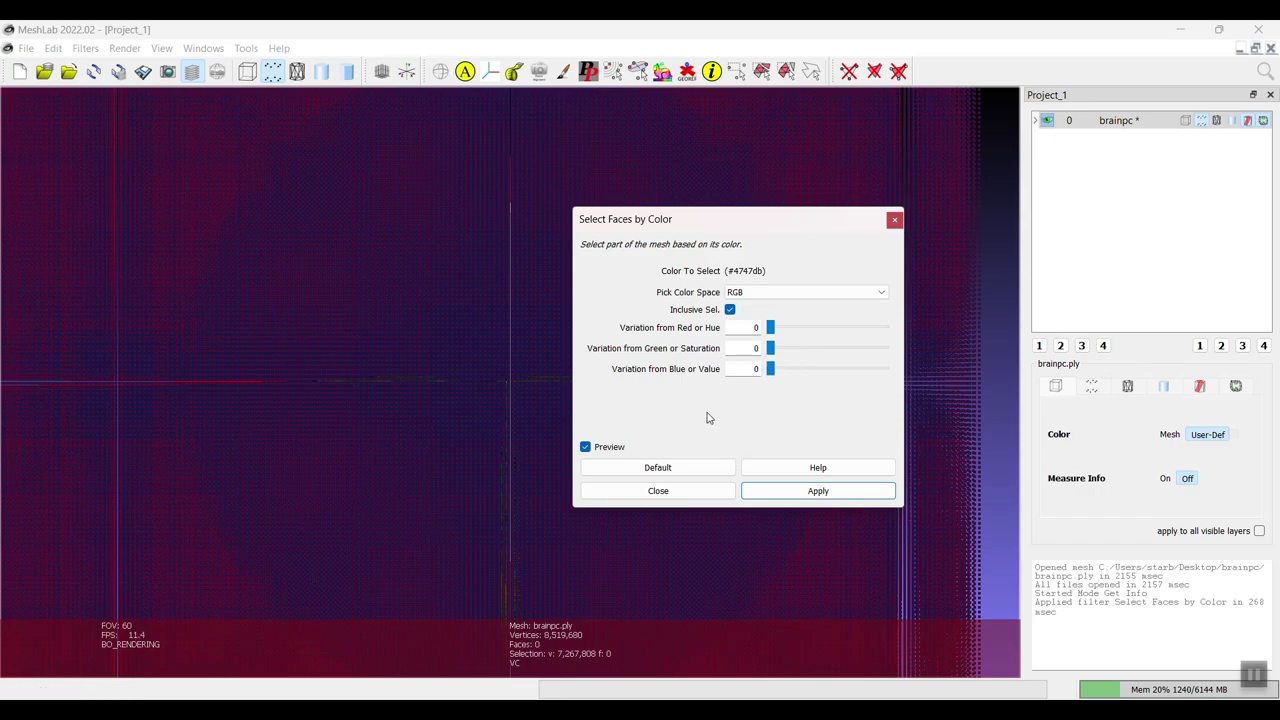
click(768, 491)
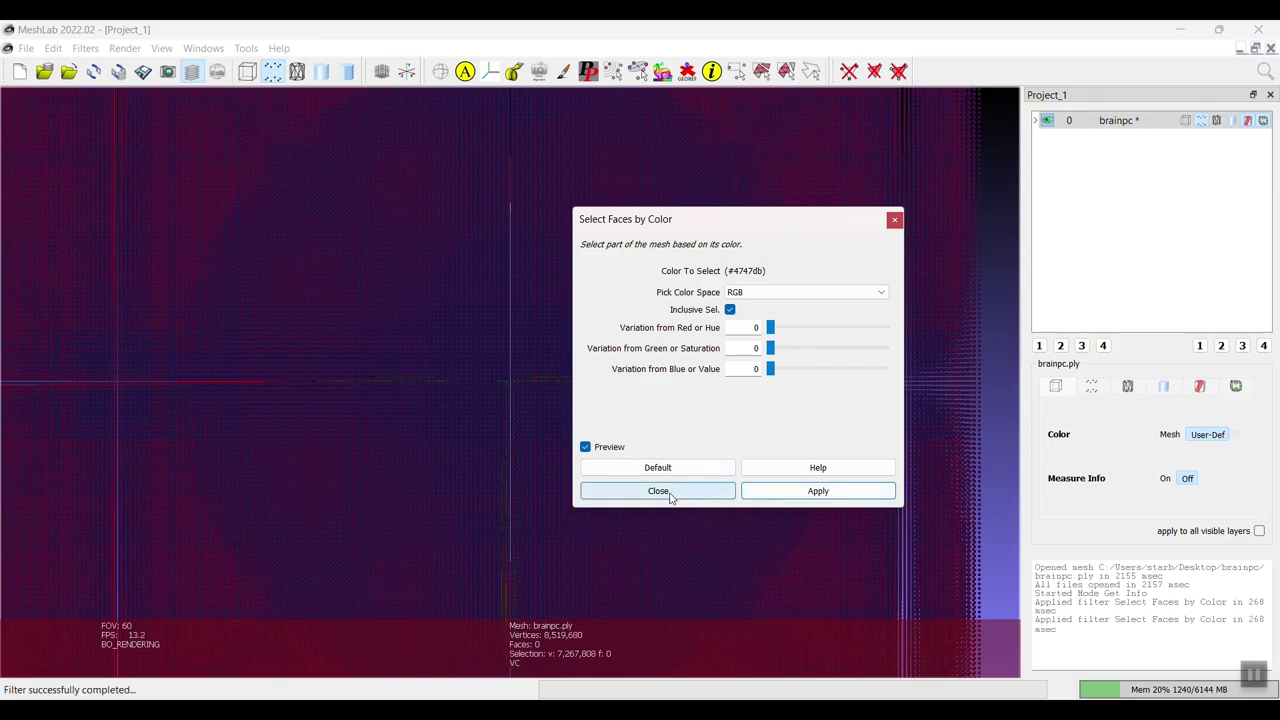
click(671, 496)
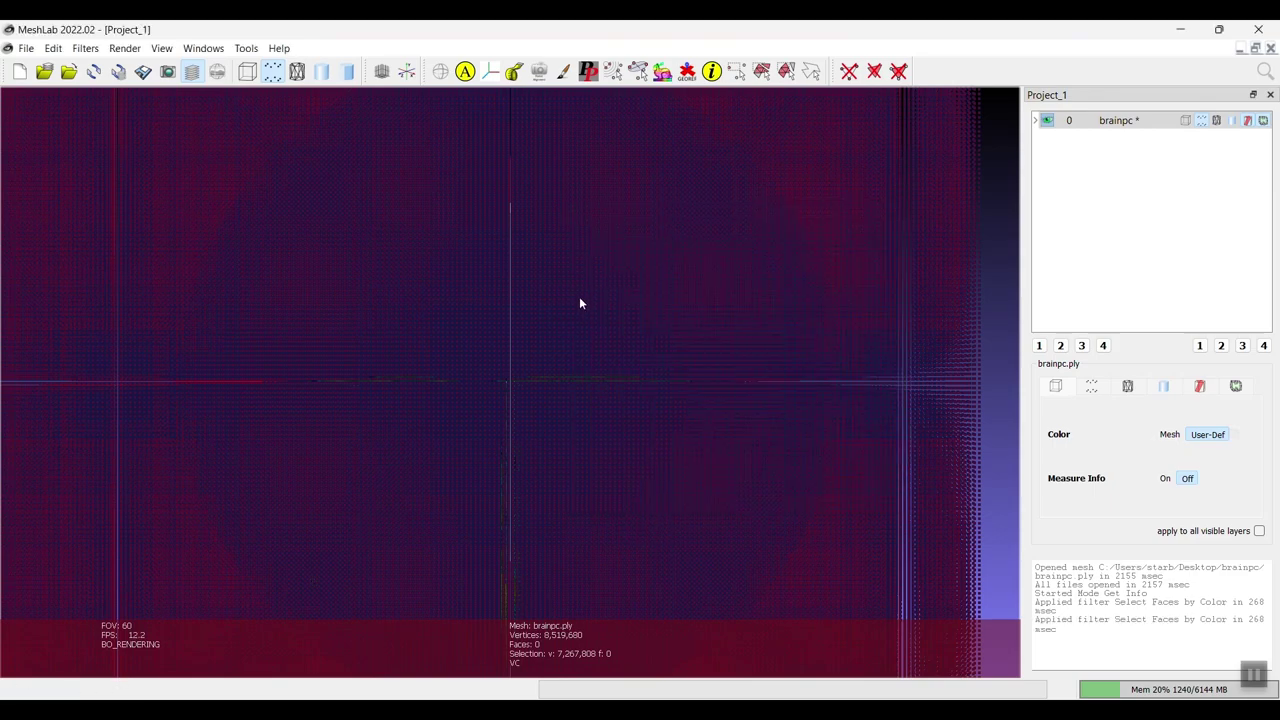
click(849, 72)
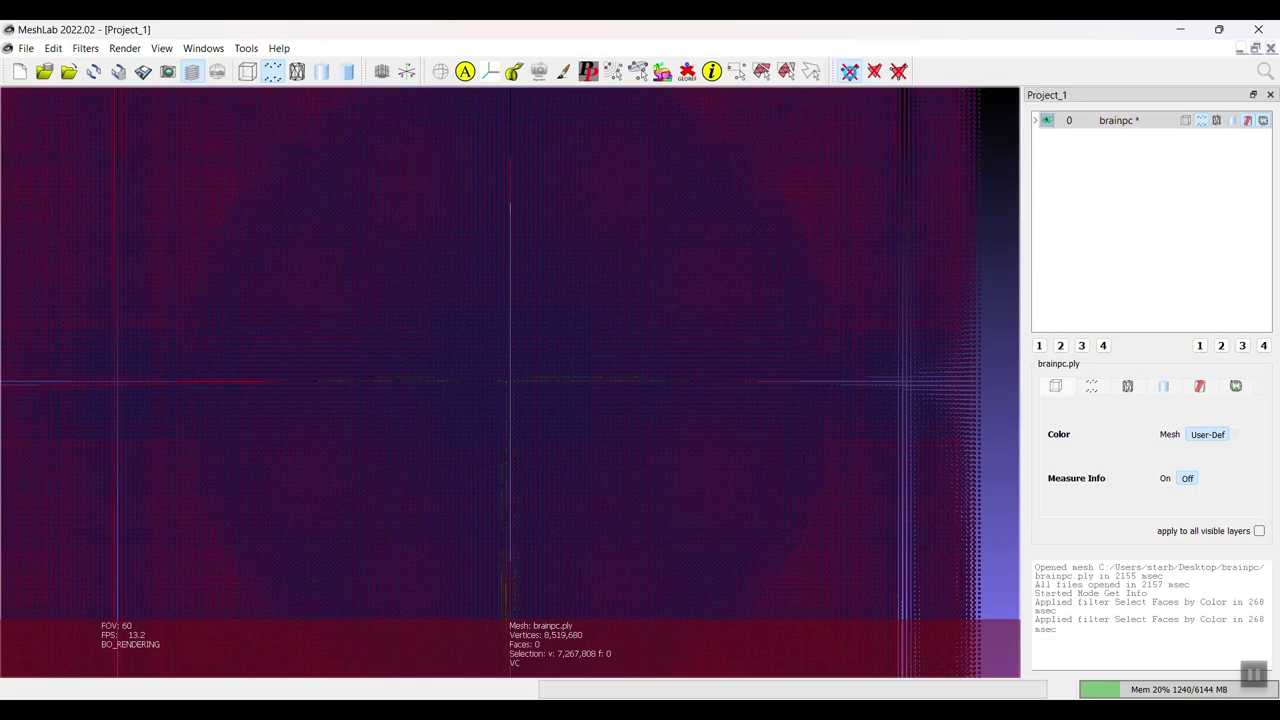
drag(752, 363, 3, 127)
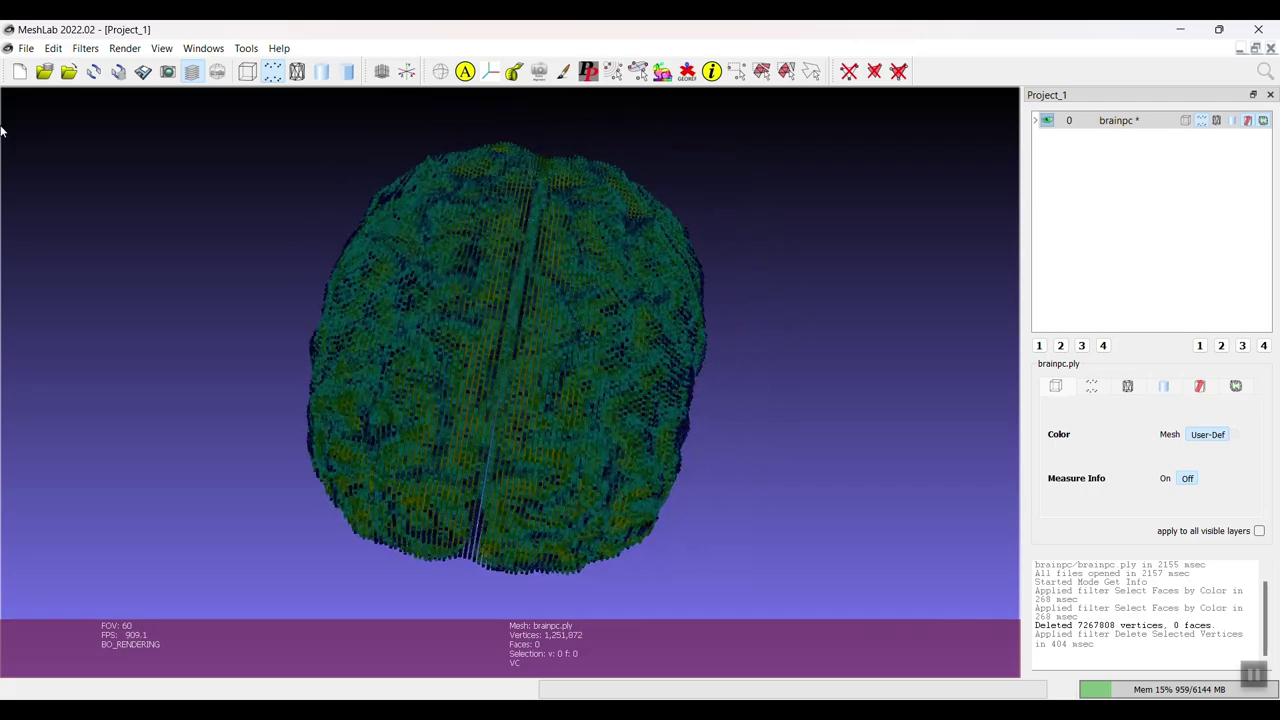
Export the cleaned cloud as brainpc_ed.ply, keeping vertex colour and normals in binary encoding
click(26, 49)
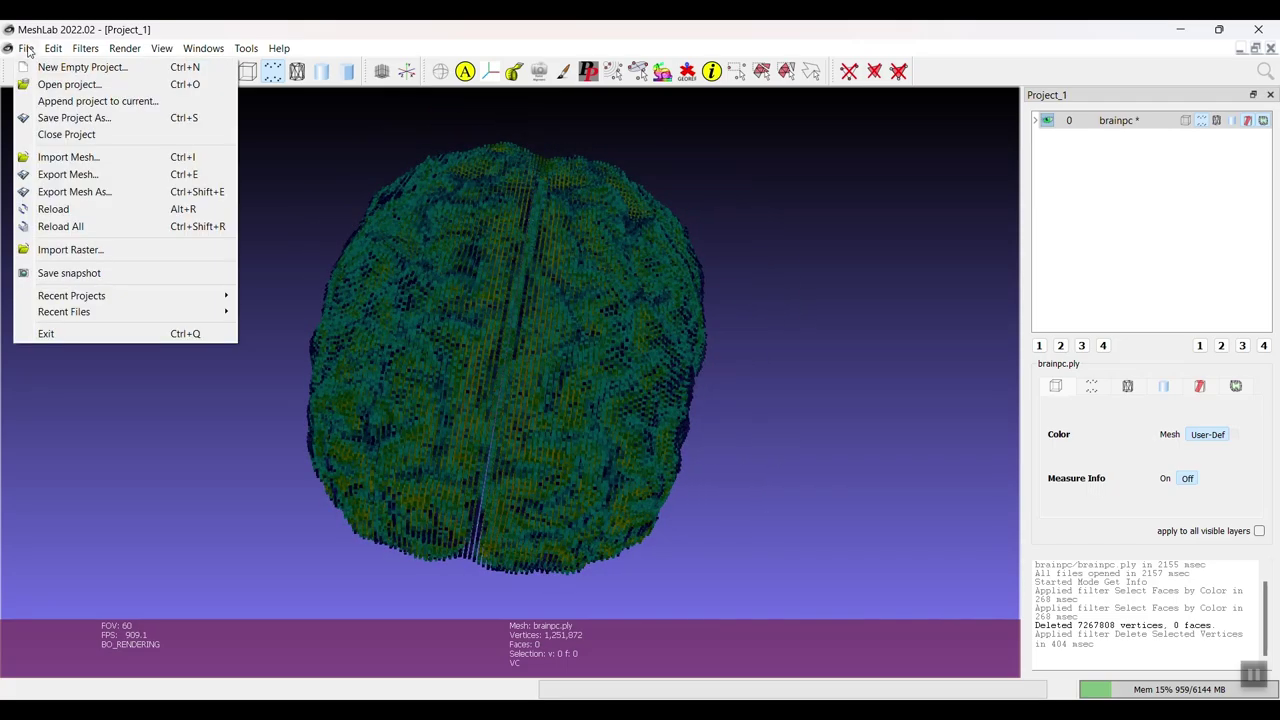
click(104, 195)
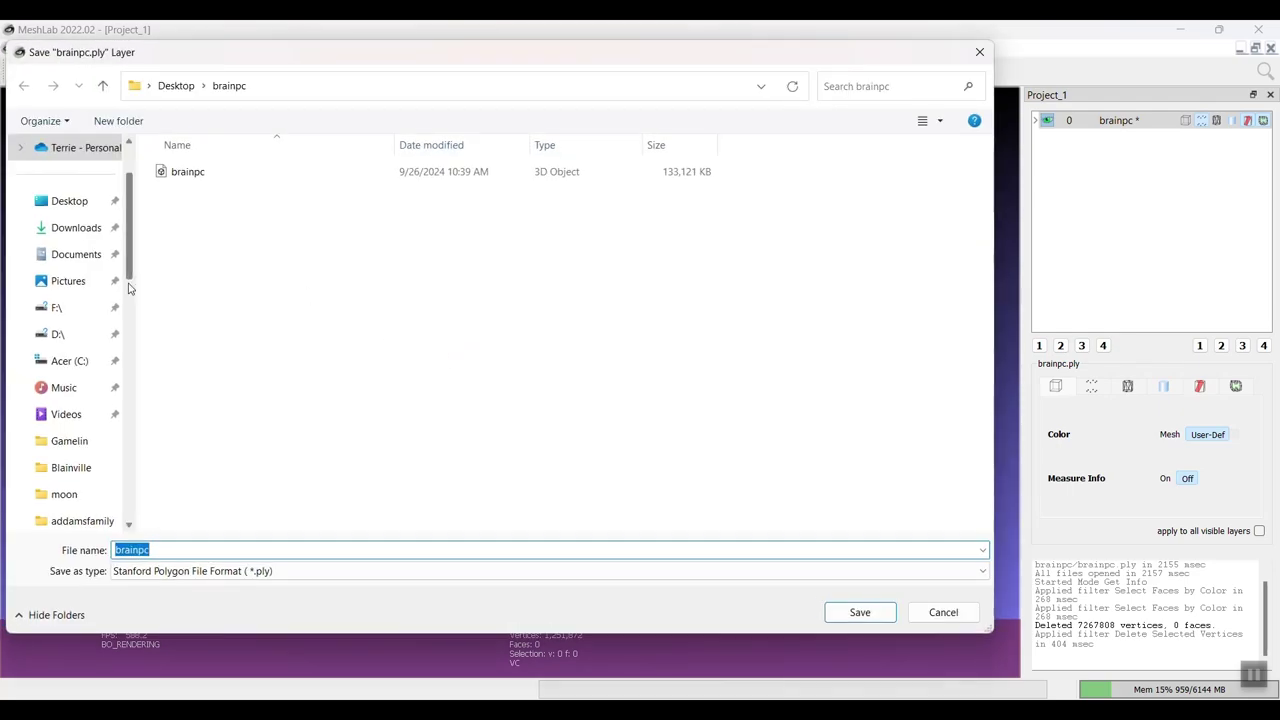
drag(135, 297, 48, 292)
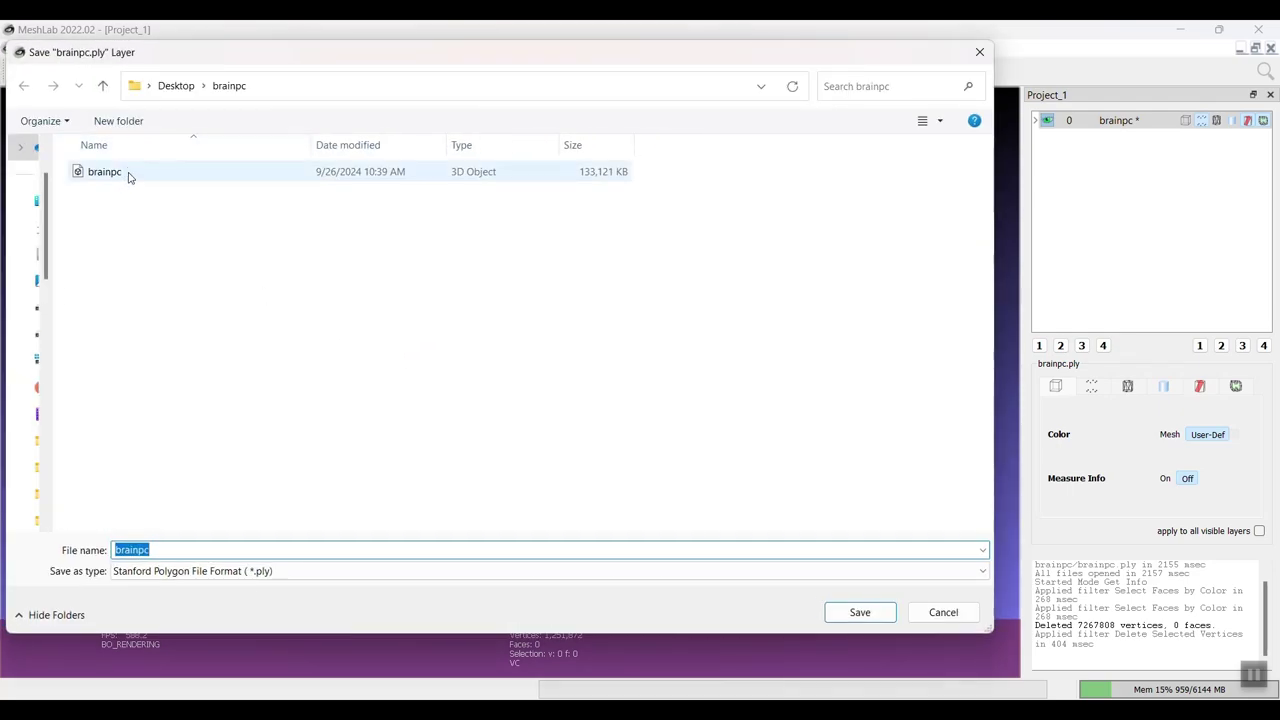
click(128, 175)
click(206, 549)
click(203, 548)
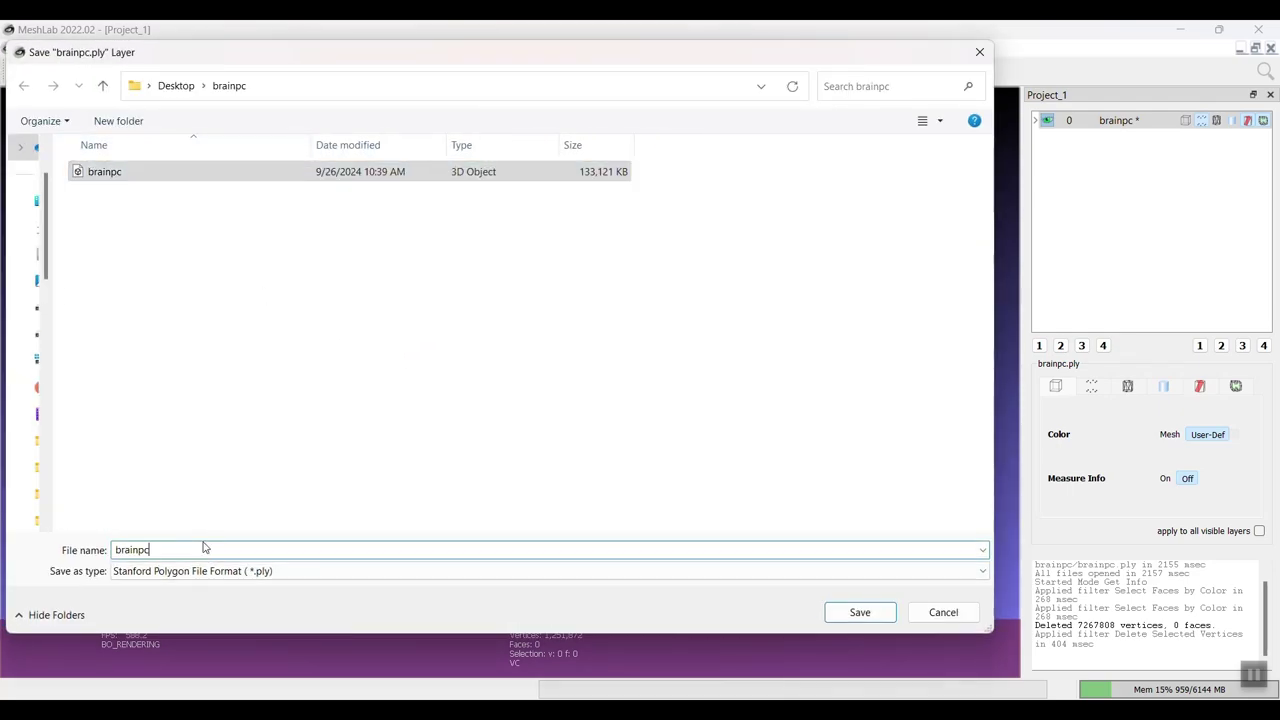
text(_ed)
key(Return)
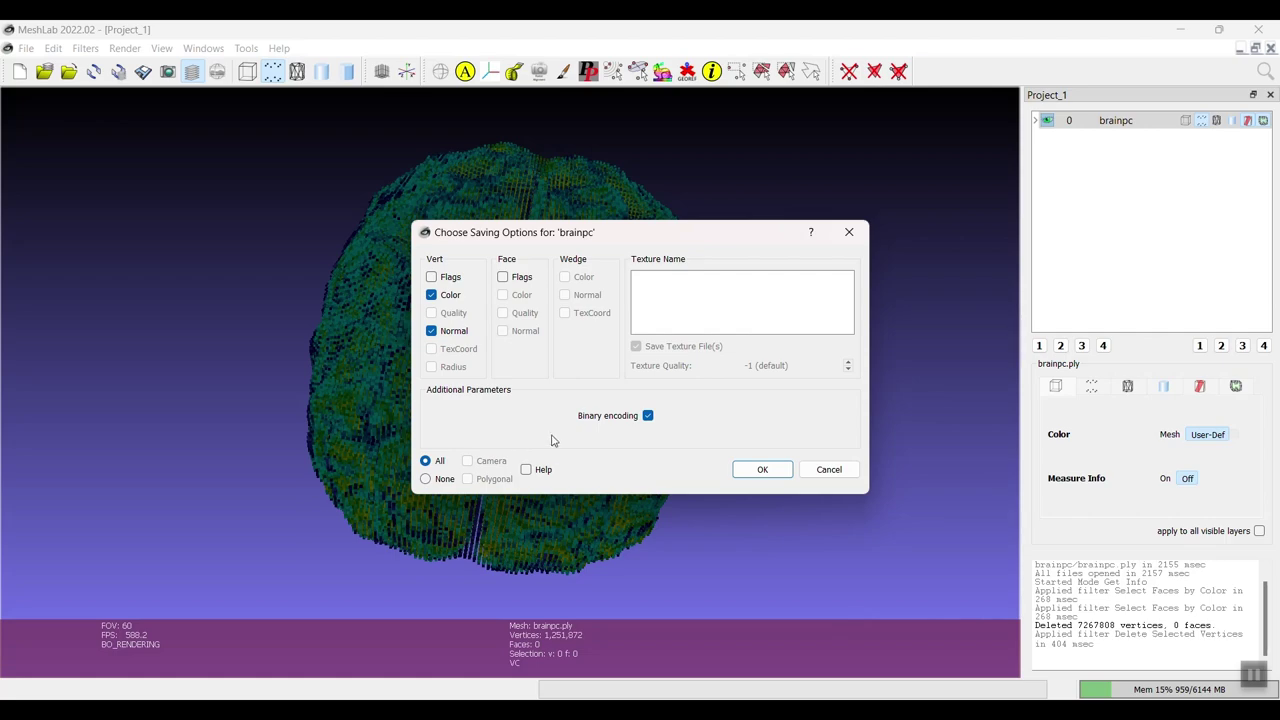
click(762, 469)
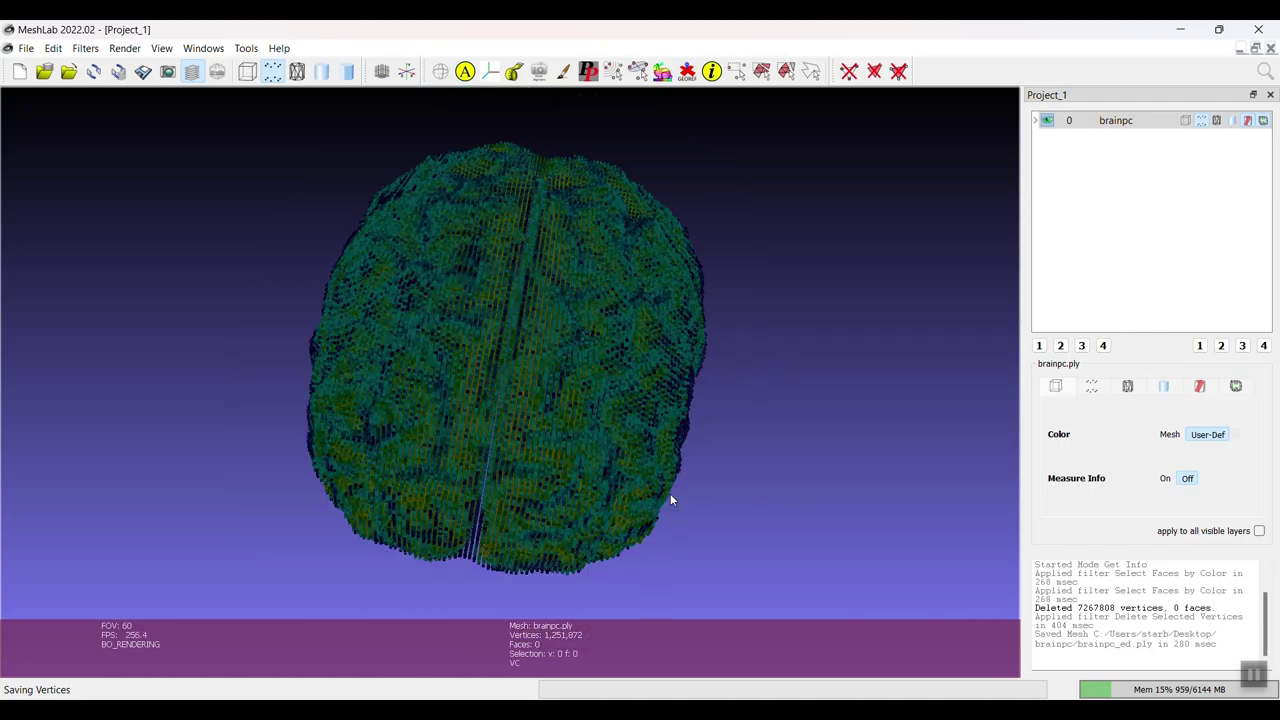
Render the brain points with Dot Decorator shading and a larger point size
drag(701, 504, 680, 470)
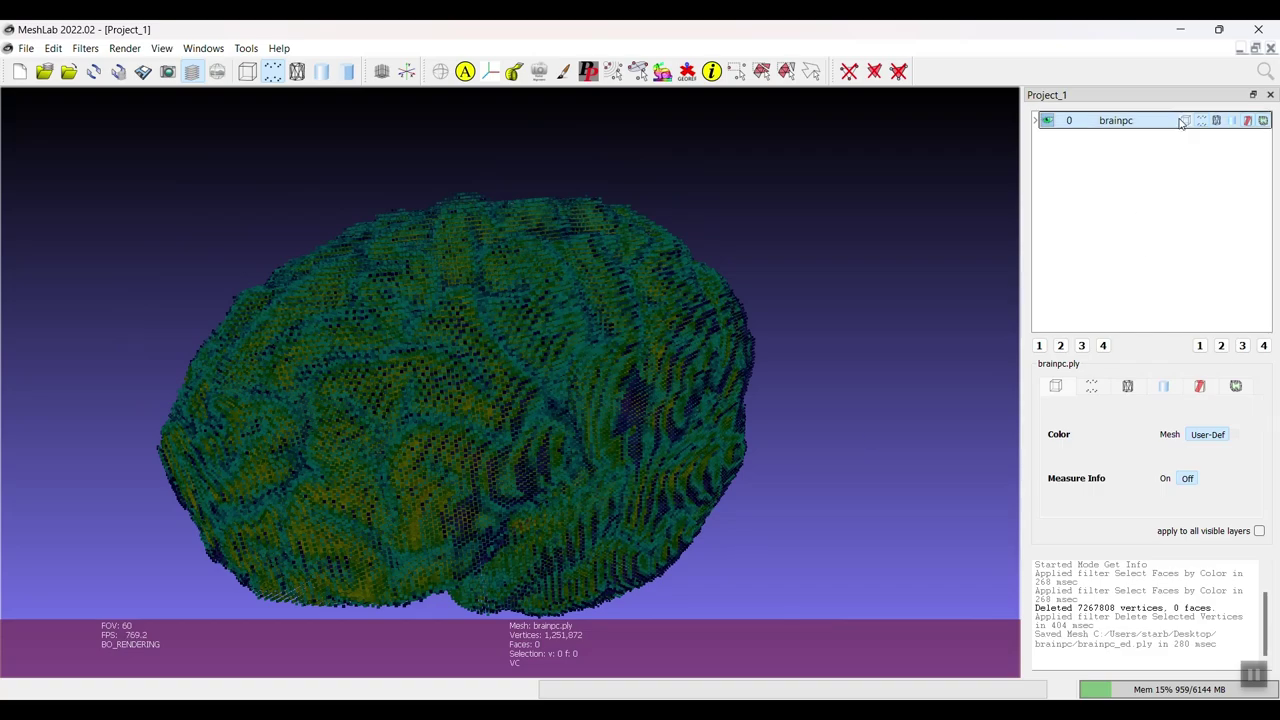
click(1093, 387)
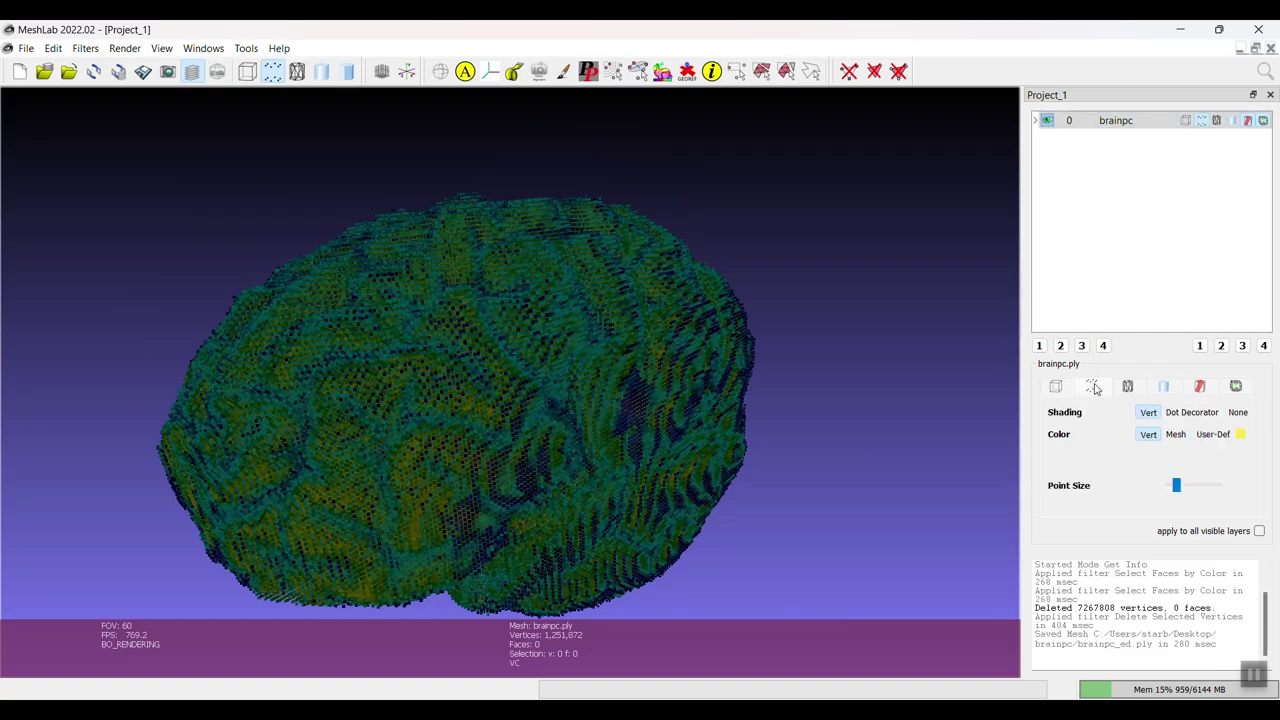
click(1192, 413)
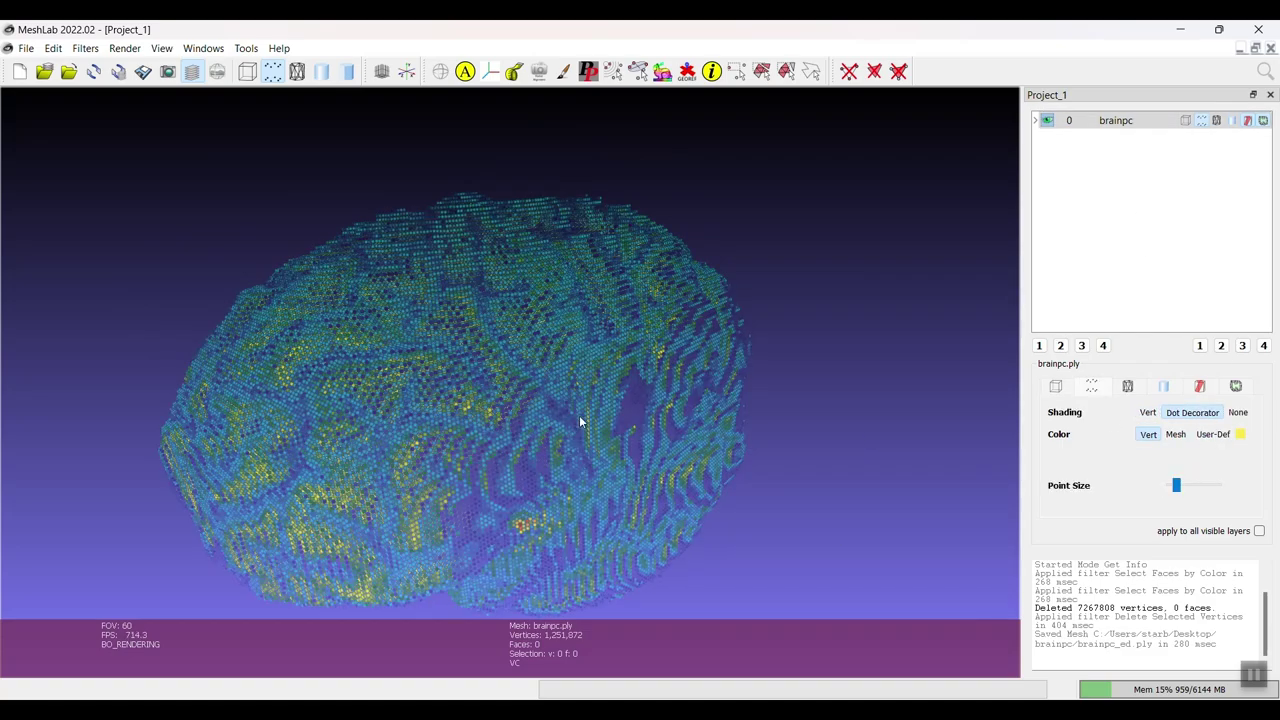
scroll(664, 429, up, 3)
scroll(620, 451, down, 4)
mouse_move(620, 451)
mouse_down()
mouse_move(626, 426)
mouse_move(660, 443)
mouse_move(609, 391)
mouse_move(717, 380)
mouse_move(535, 440)
mouse_move(640, 450)
mouse_up()
scroll(613, 450, up, 4)
drag(1175, 488, 1180, 490)
scroll(608, 455, up, 5)
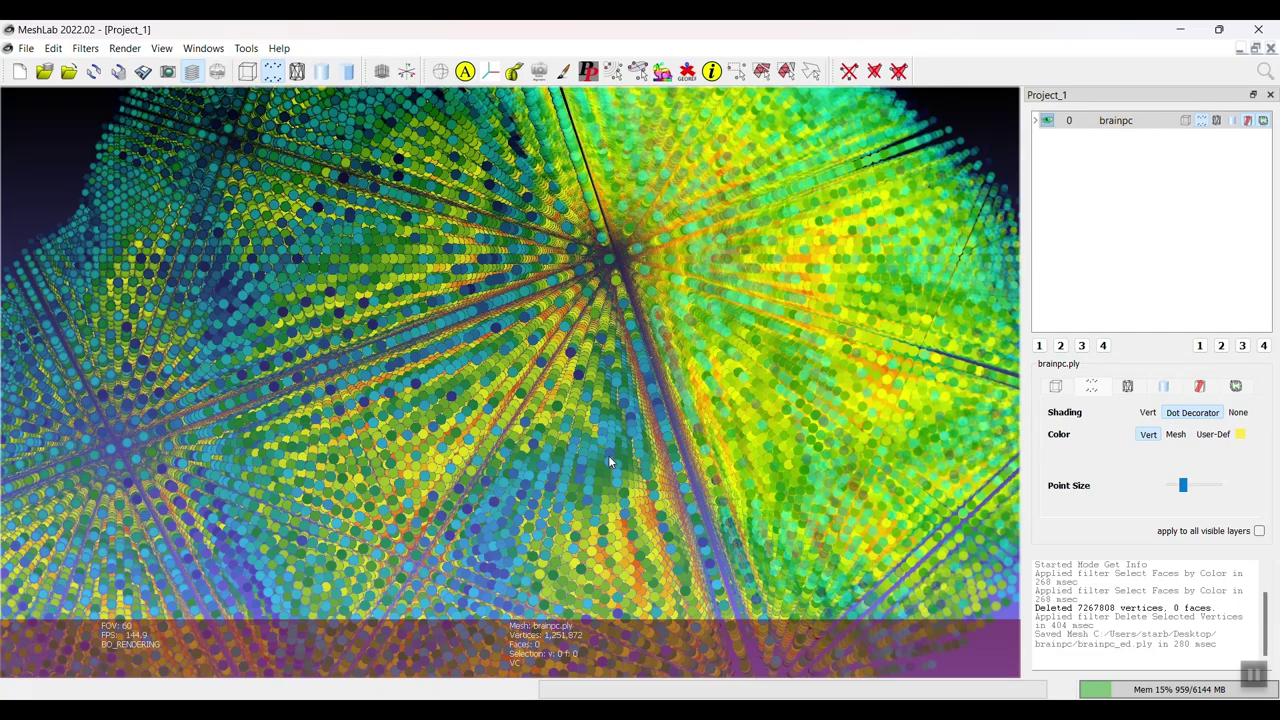
scroll(608, 455, down, 8)
Rotate and zoom to inspect the brain point cloud from several sides
drag(670, 474, 467, 360)
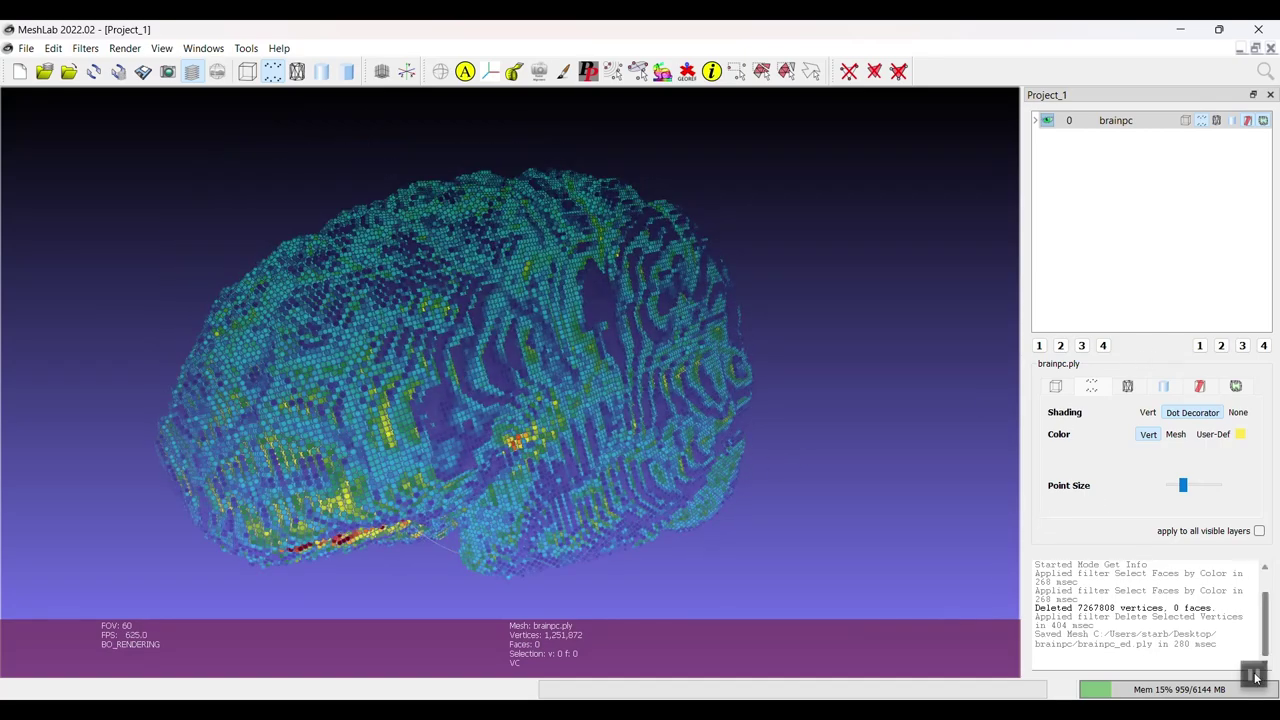
scroll(495, 253, up, 6)
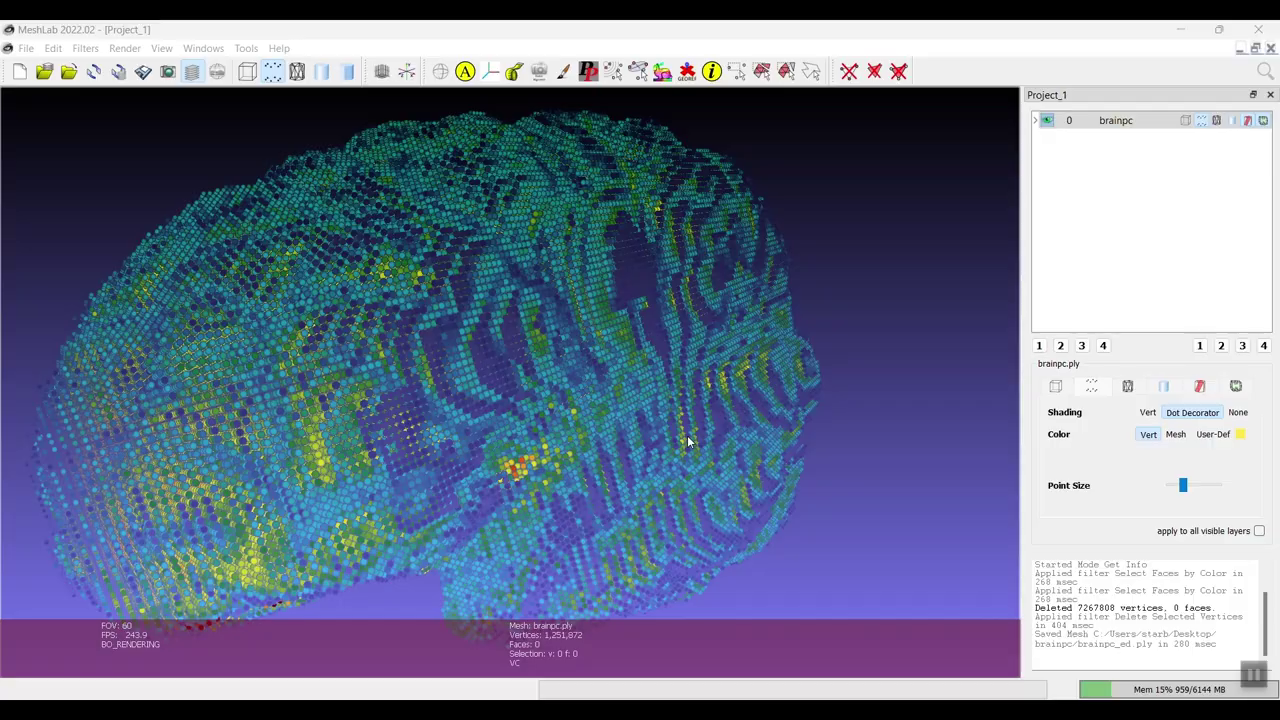
drag(495, 253, 450, 291)
drag(593, 343, 548, 398)
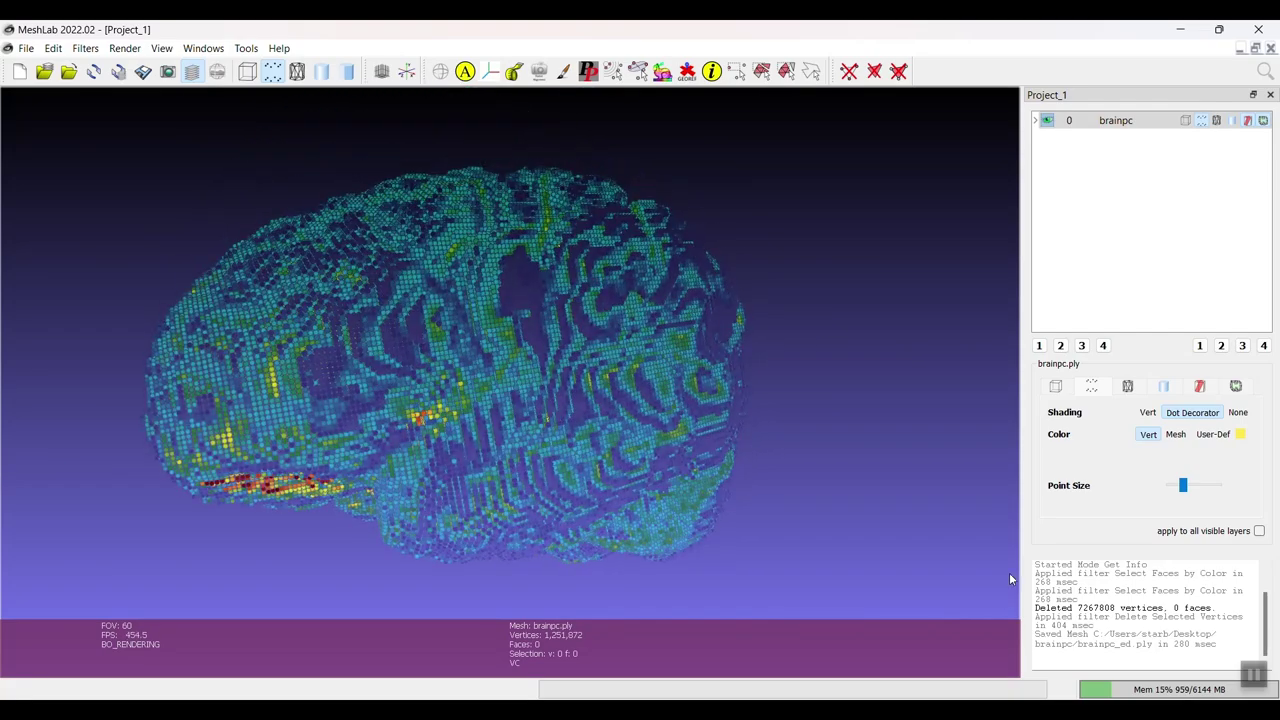